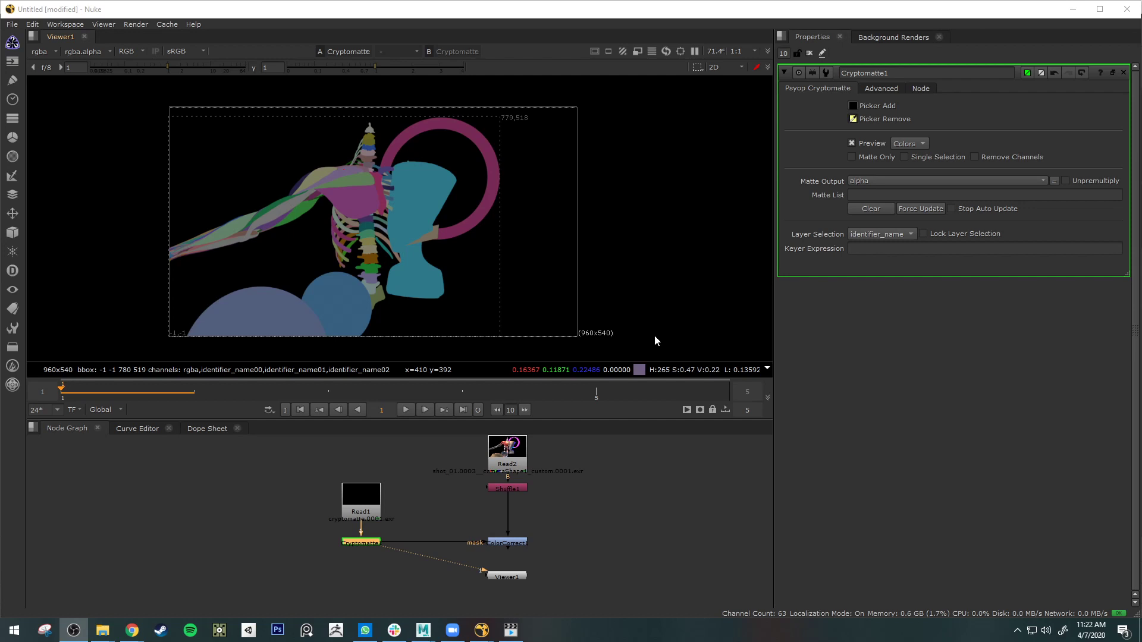
Step: Add the Nefertiti bust and the chest muscle to the Cryptomatte1 matte selection
left_click(853, 106)
left_click(425, 195, "ctrl")
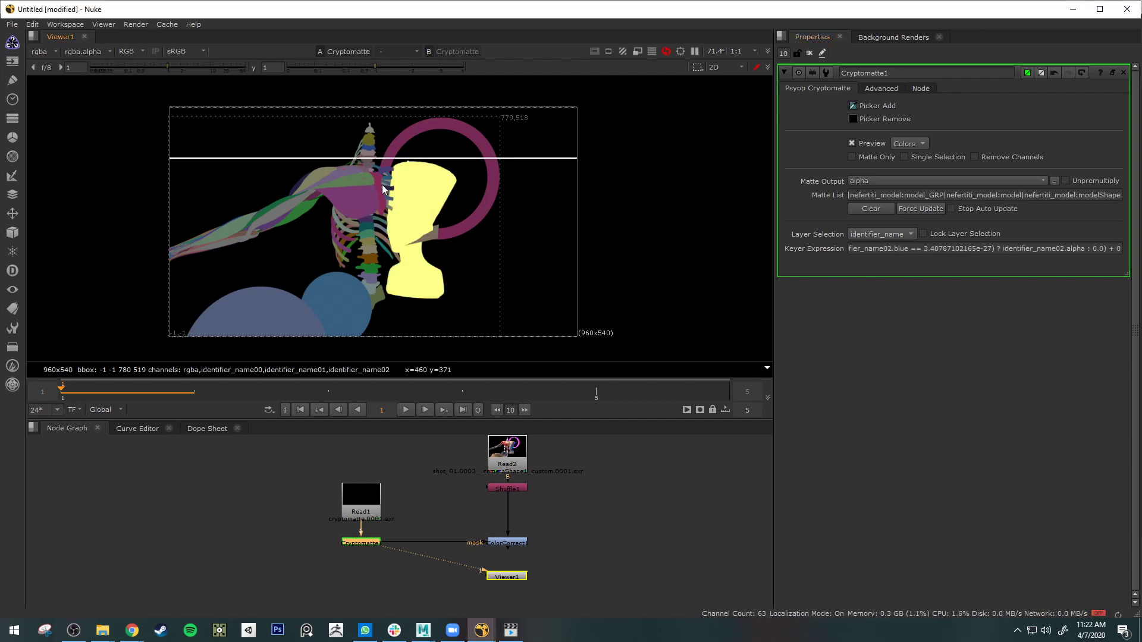
left_click(355, 202, "ctrl")
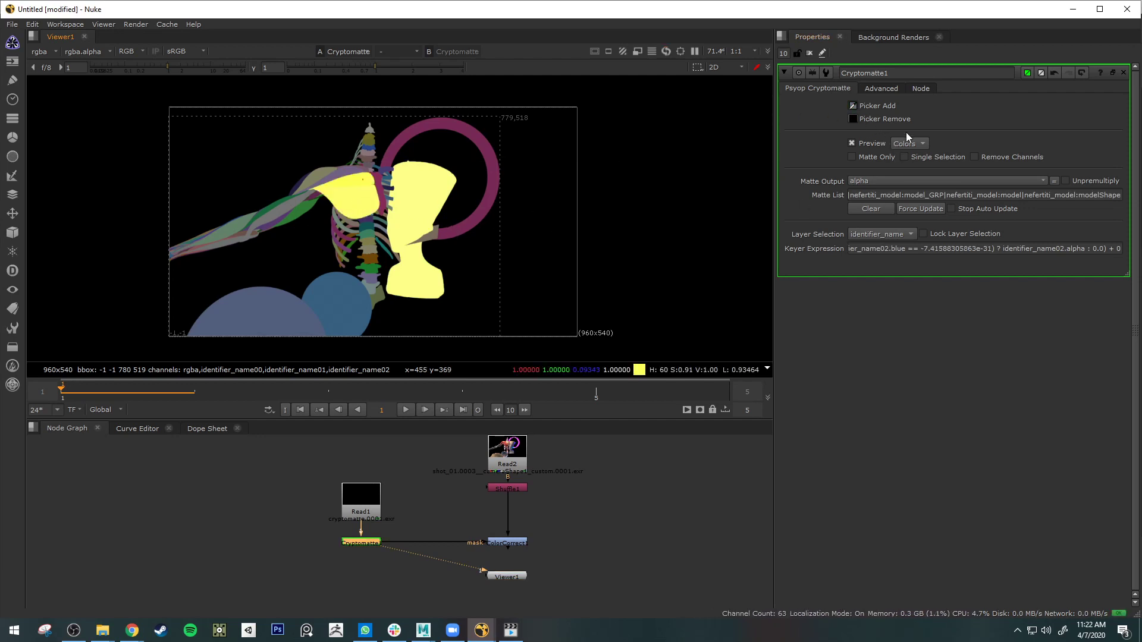
Step: Remove the chest muscle and the Nefertiti bust from the Cryptomatte1 matte selection
left_click(853, 118)
left_click(352, 201, "ctrl")
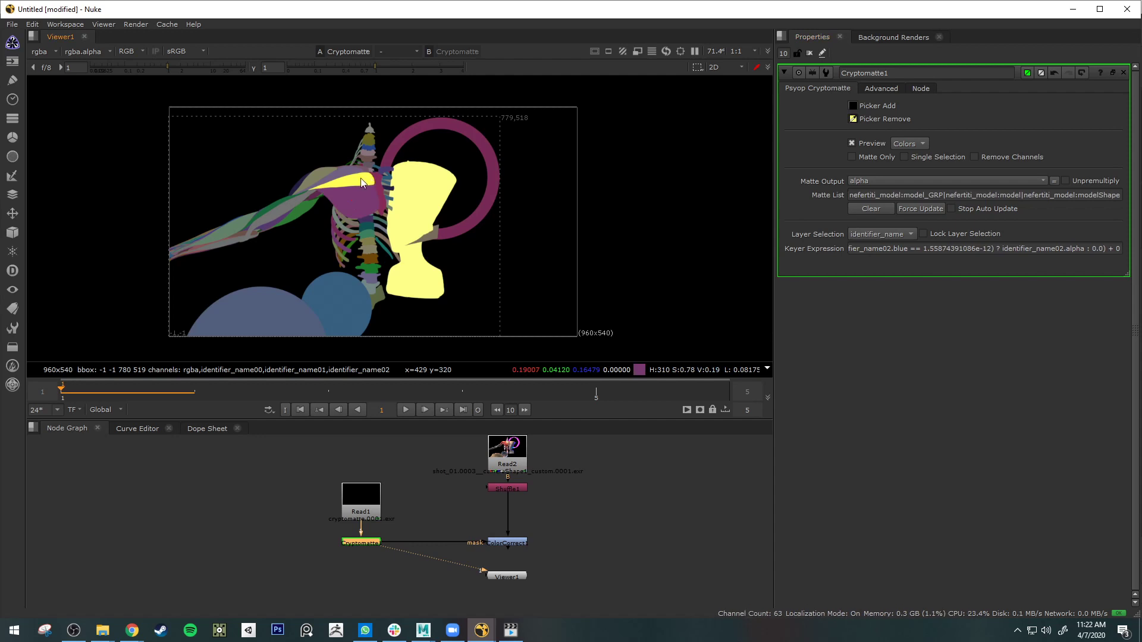
left_click(435, 202, "ctrl")
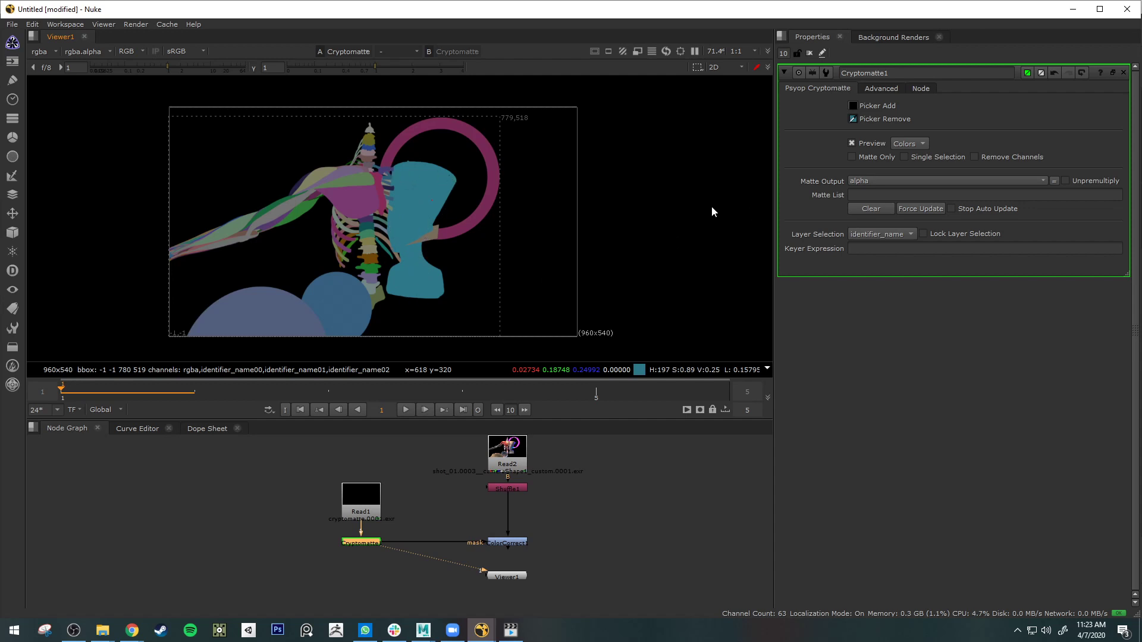
left_click_drag(372, 540, 370, 543)
left_click_drag(369, 542, 368, 544)
Step: Pick the bust and the chest muscle again for the Cryptomatte1 matte
left_click(853, 107)
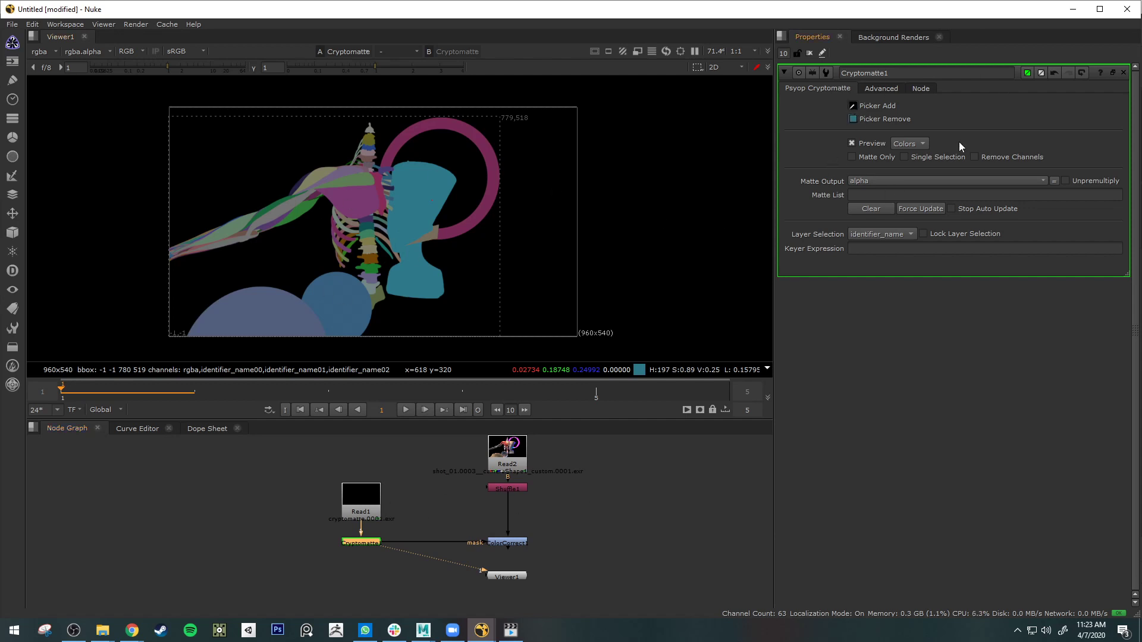
left_click(478, 209, "ctrl")
left_click(360, 203, "ctrl")
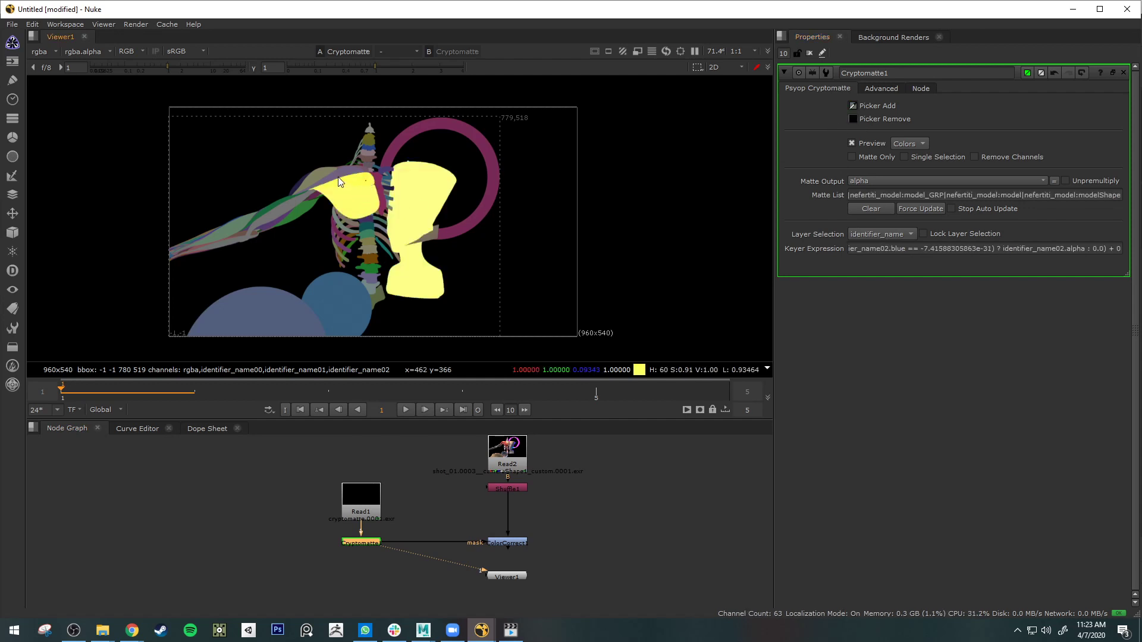
Step: View the ColorCorrect1 result and lower its master gain to 0.045 to darken the matted objects
double_click(516, 543)
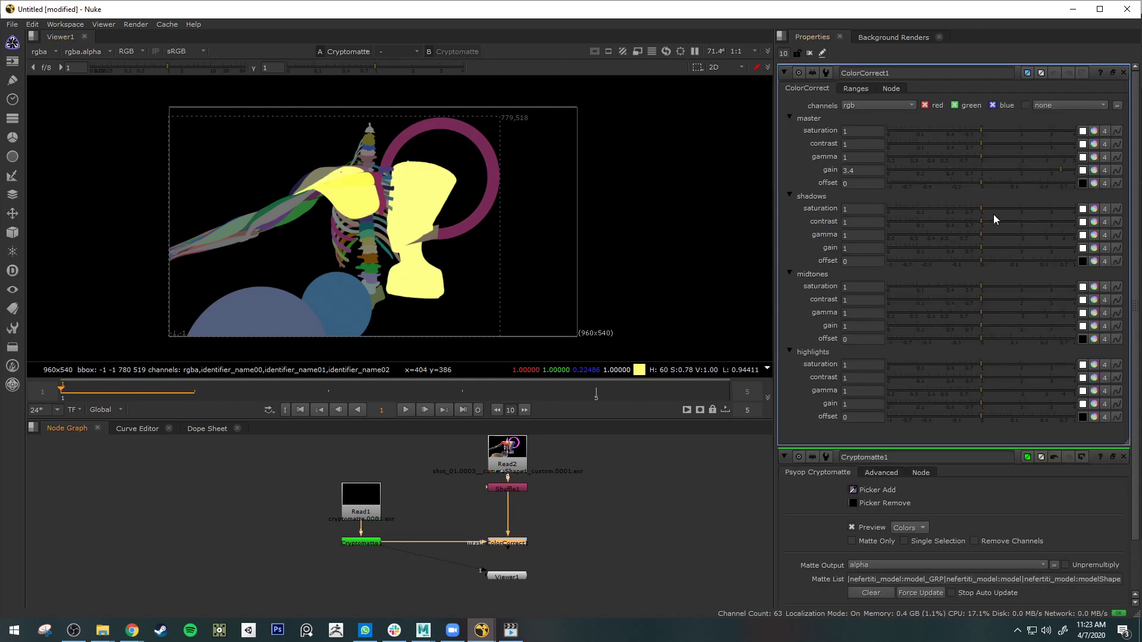
key("1")
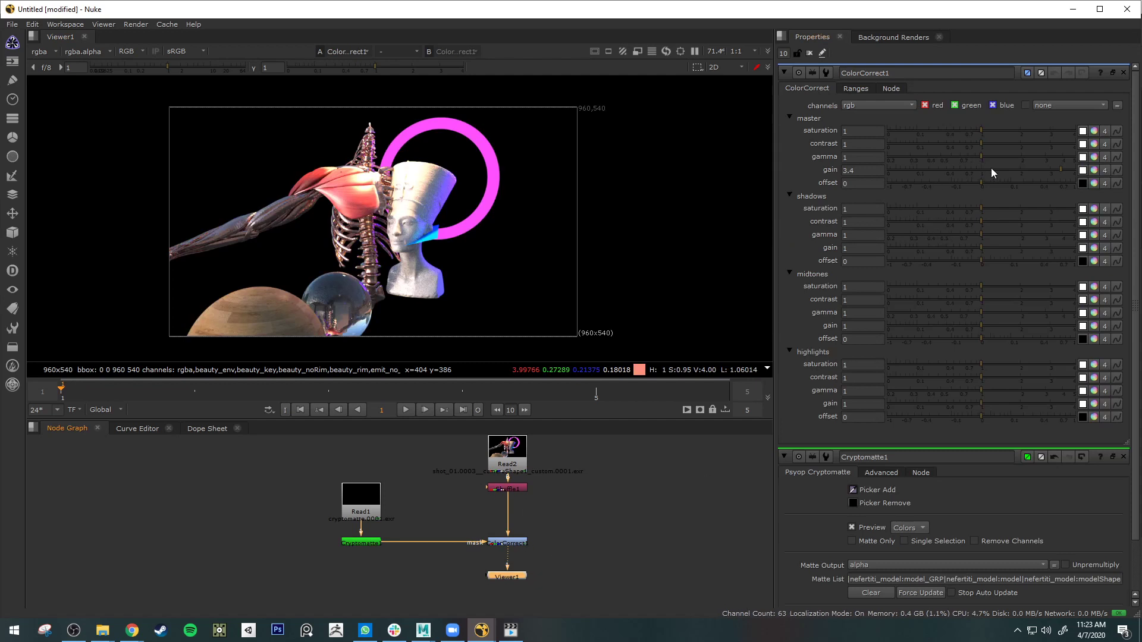
left_click(1014, 170)
left_click_drag(1007, 170, 906, 170)
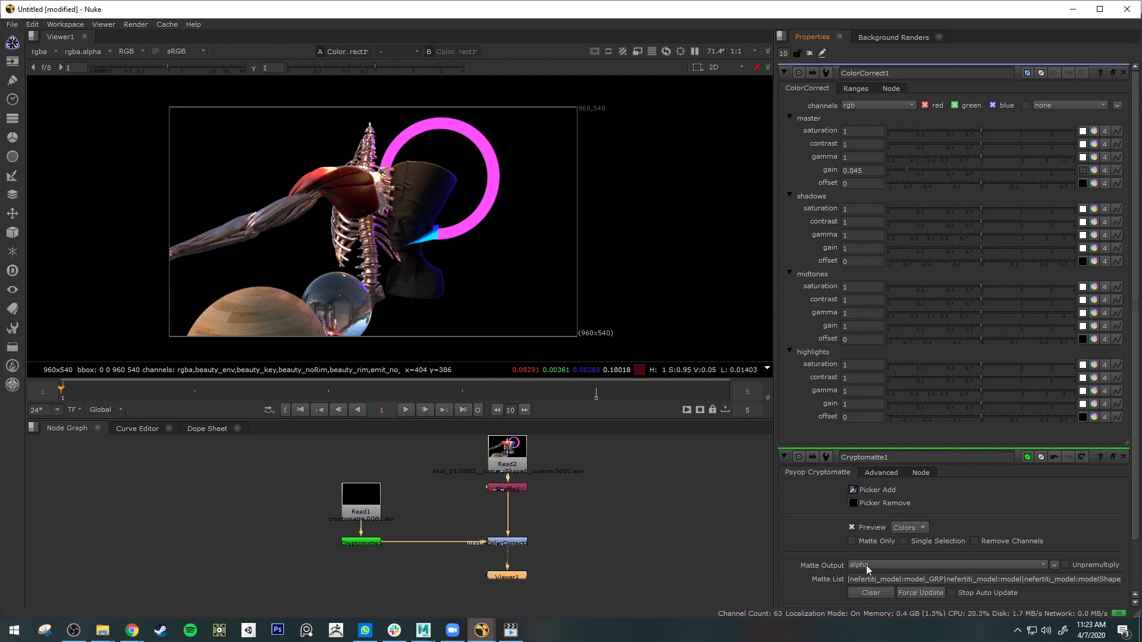
Step: Add the shoulder and arm muscles, both spheres and the ring to the Cryptomatte1 matte
left_click(323, 173, "ctrl")
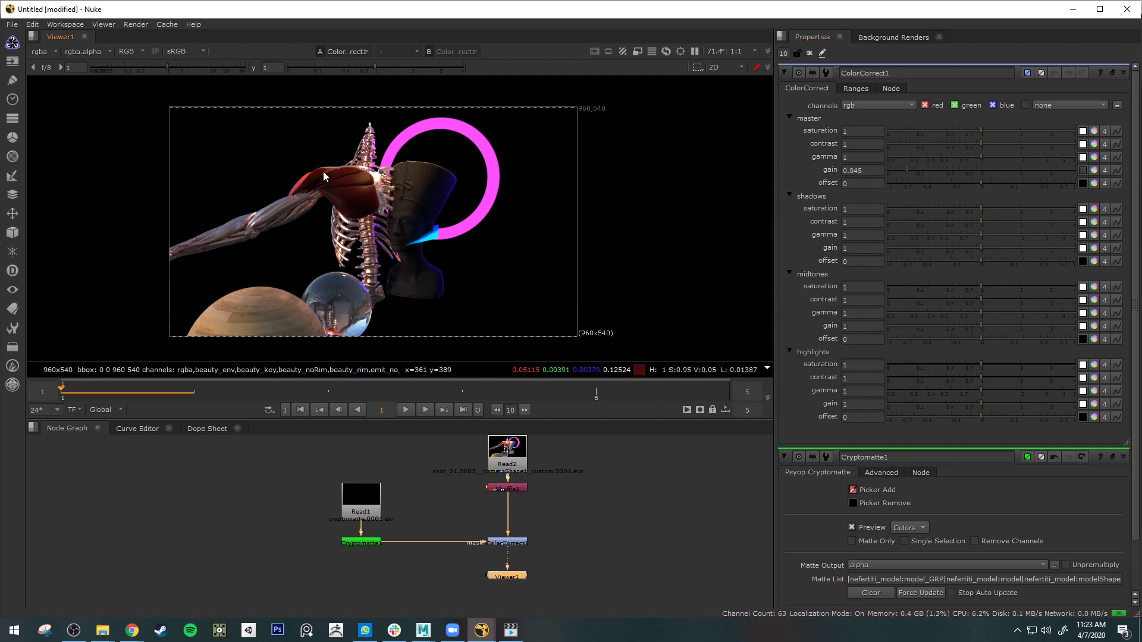
left_click(298, 183, "ctrl")
left_click(289, 209, "ctrl")
left_click(261, 214, "ctrl")
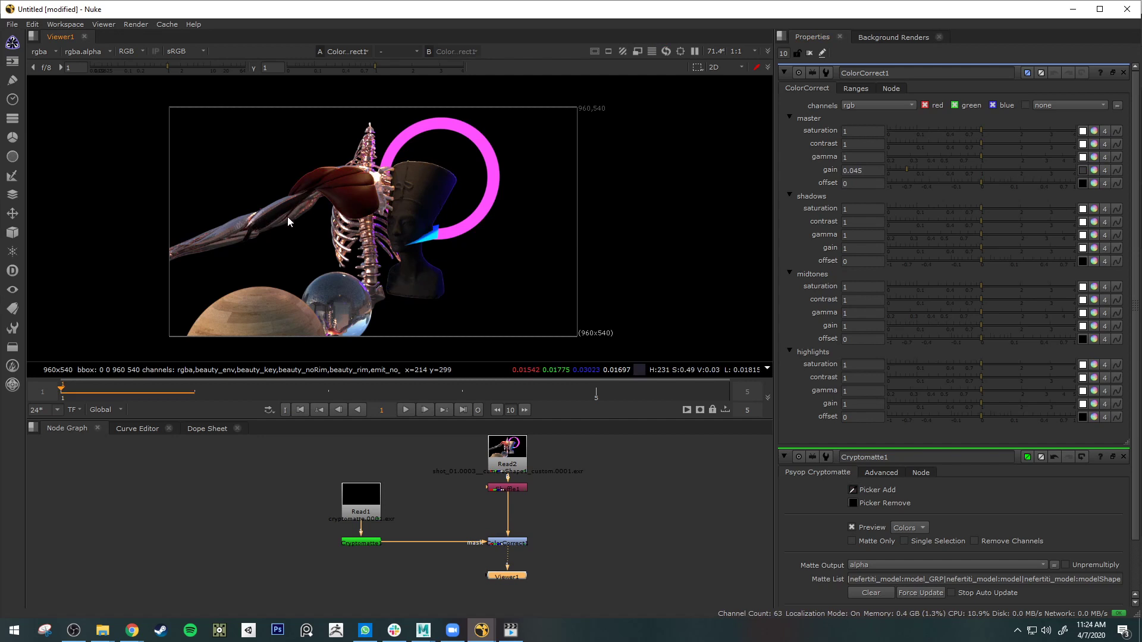
left_click(282, 216, "ctrl")
left_click(263, 327, "ctrl")
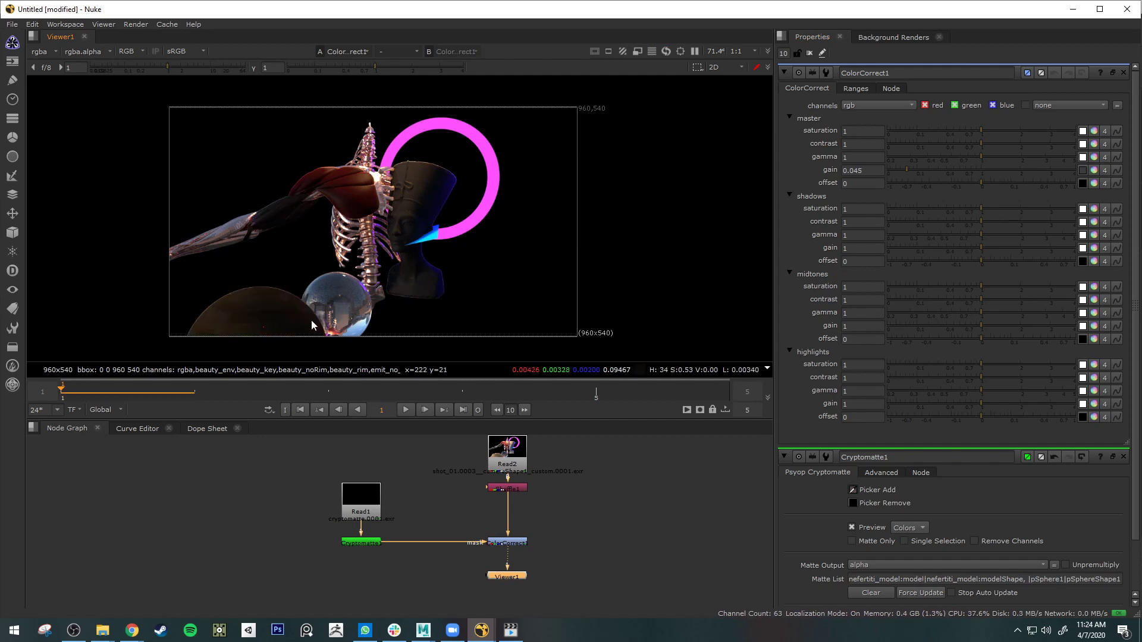
left_click(458, 233, "ctrl")
left_click(348, 293, "ctrl")
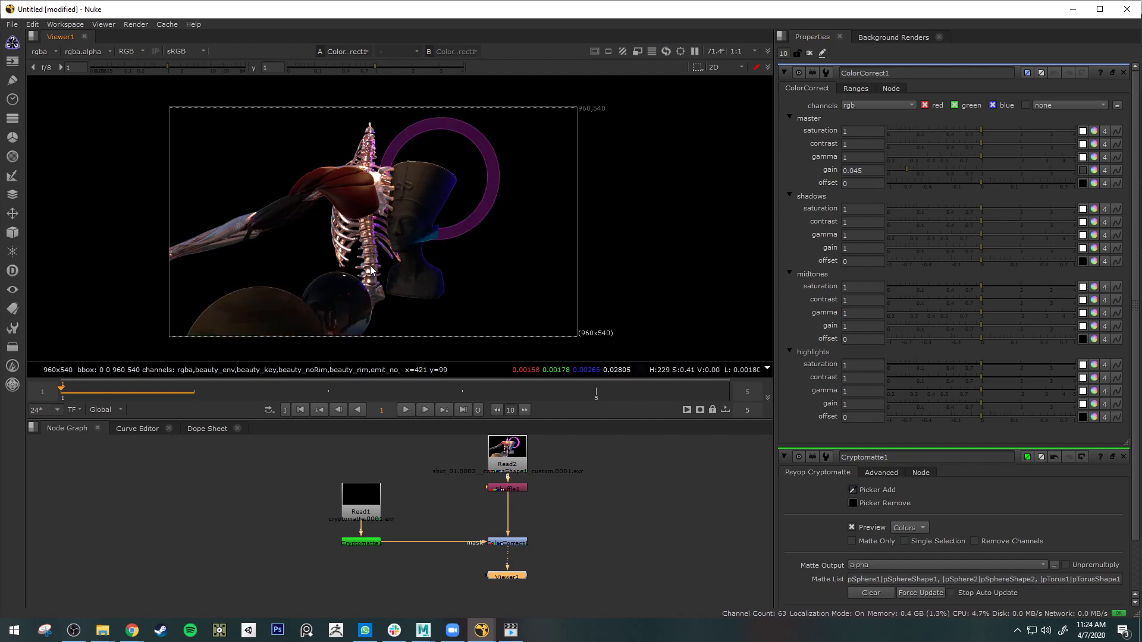
Step: Add several vertebrae and ribs of the skeleton to the Cryptomatte1 matte
left_click(370, 265, "ctrl")
left_click(343, 246, "ctrl")
left_click(371, 230, "ctrl")
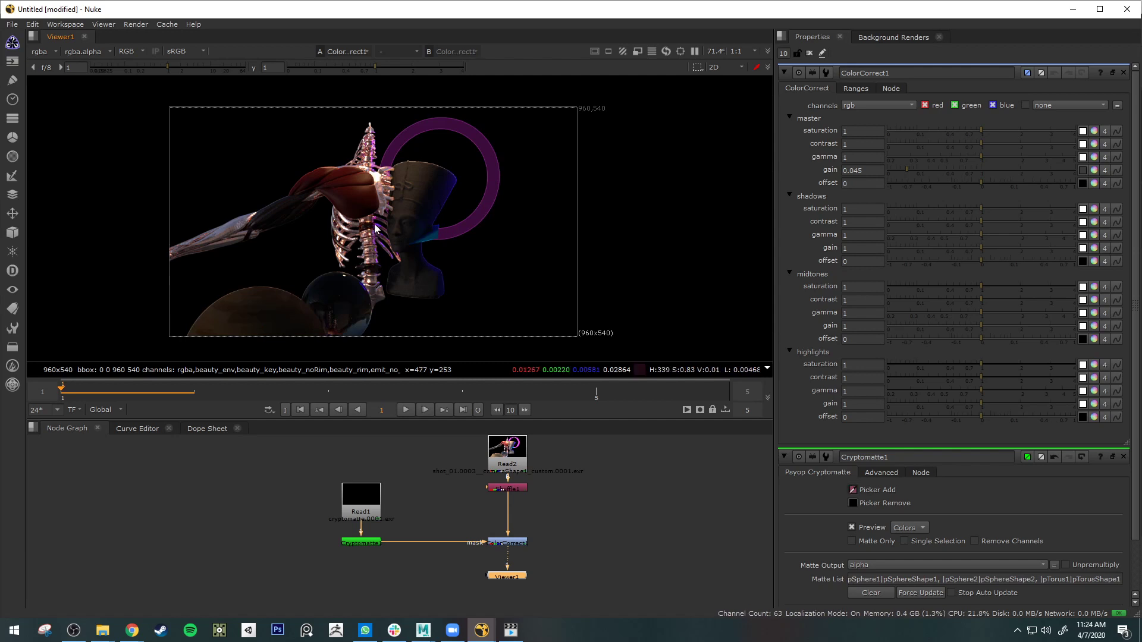
left_click(379, 181, "ctrl")
left_click(371, 146, "ctrl")
left_click(370, 128, "ctrl")
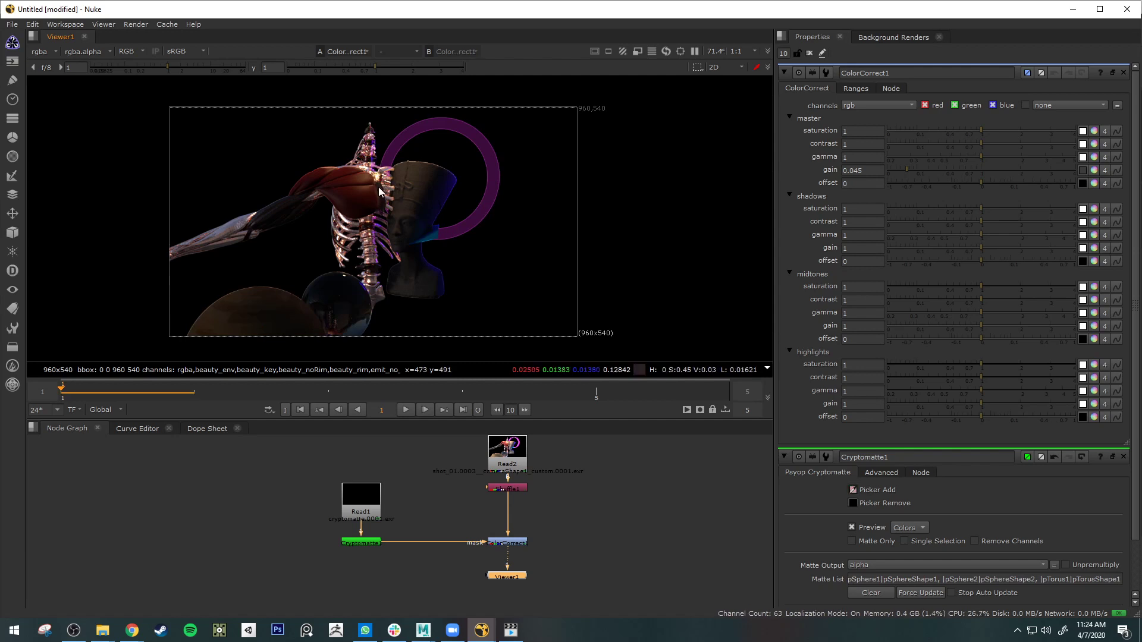
left_click(340, 225, "ctrl")
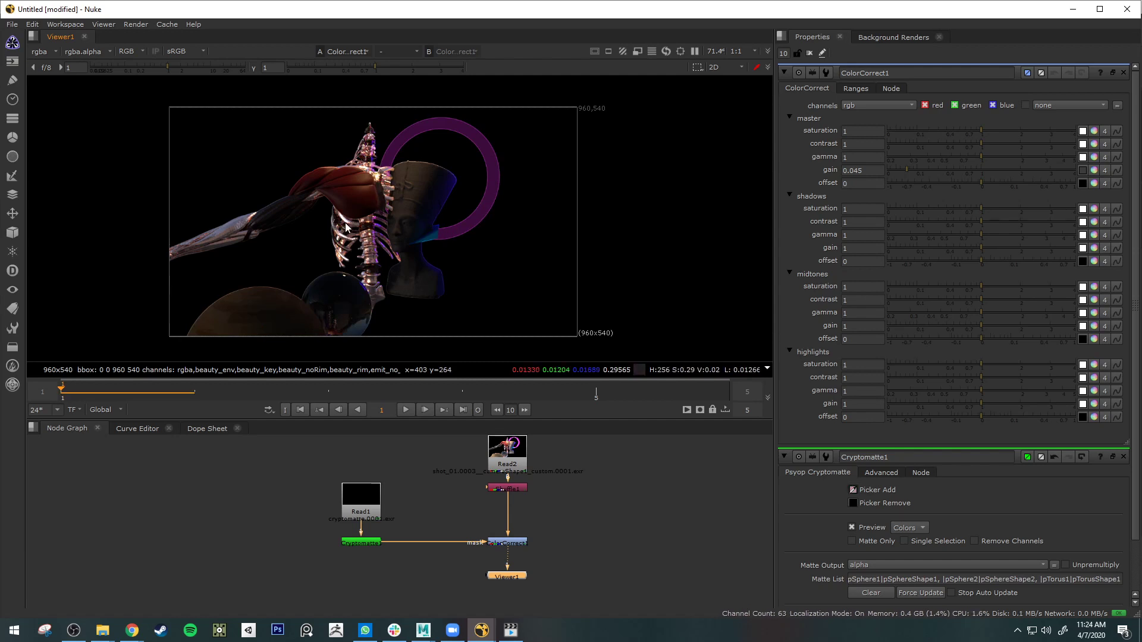
left_click(386, 239, "ctrl")
Step: Remove the bust, the chest, shoulder and arm muscles, and both spheres from the Cryptomatte1 matte
left_click(853, 503)
left_click(410, 215, "ctrl")
left_click(349, 193, "ctrl")
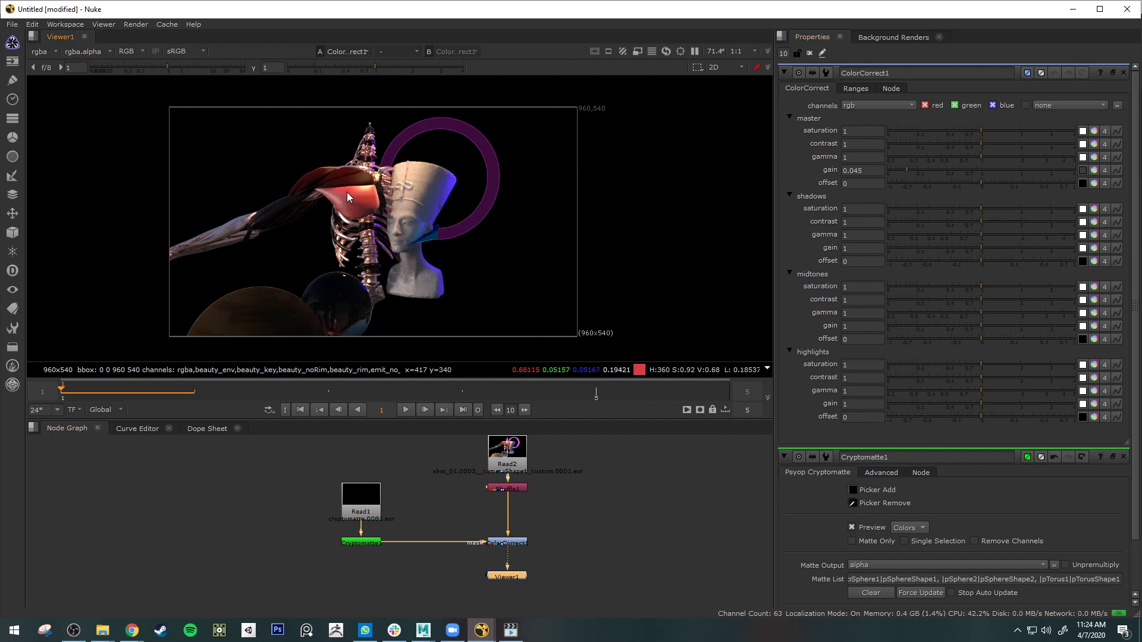
left_click(342, 171, "ctrl")
left_click(292, 182, "ctrl")
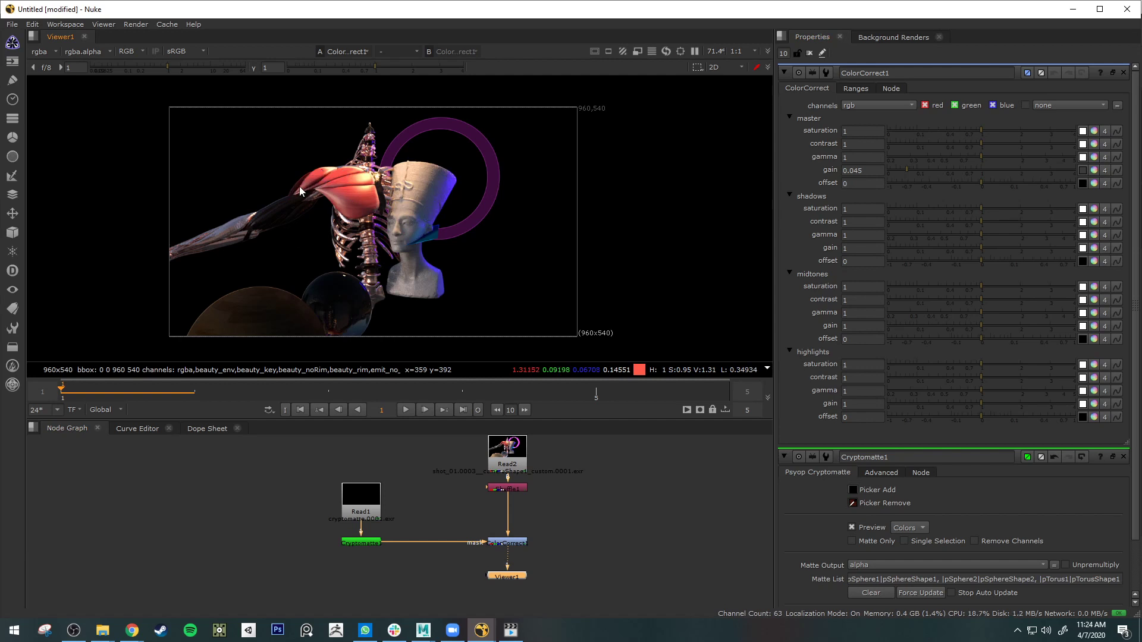
left_click(285, 220, "ctrl")
left_click(282, 202, "ctrl")
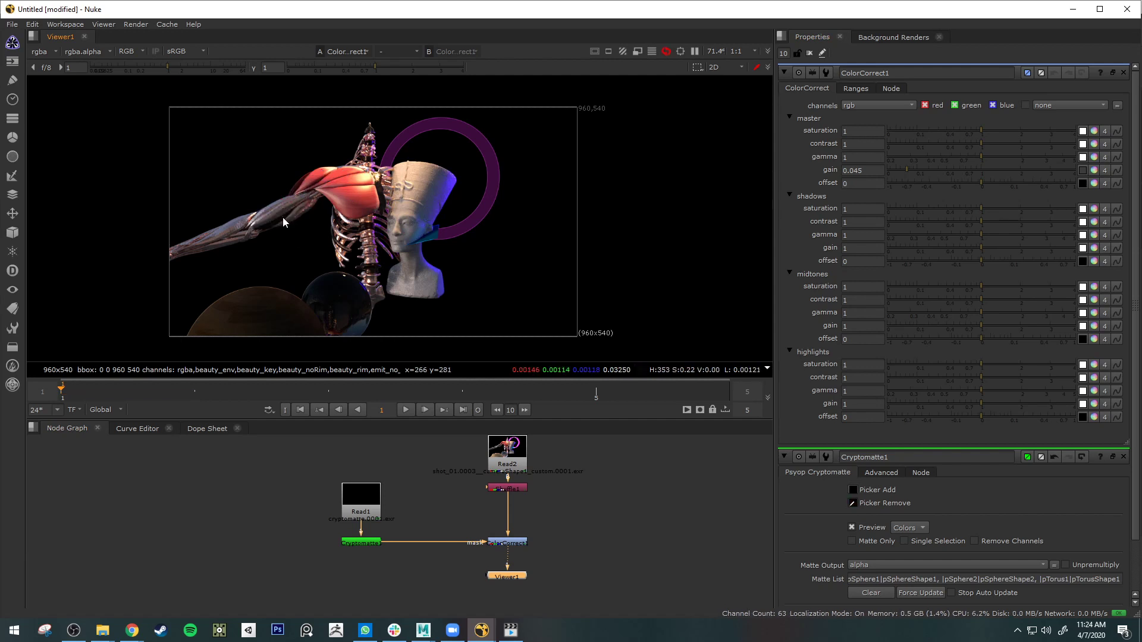
left_click(334, 292, "ctrl")
left_click(280, 310, "ctrl")
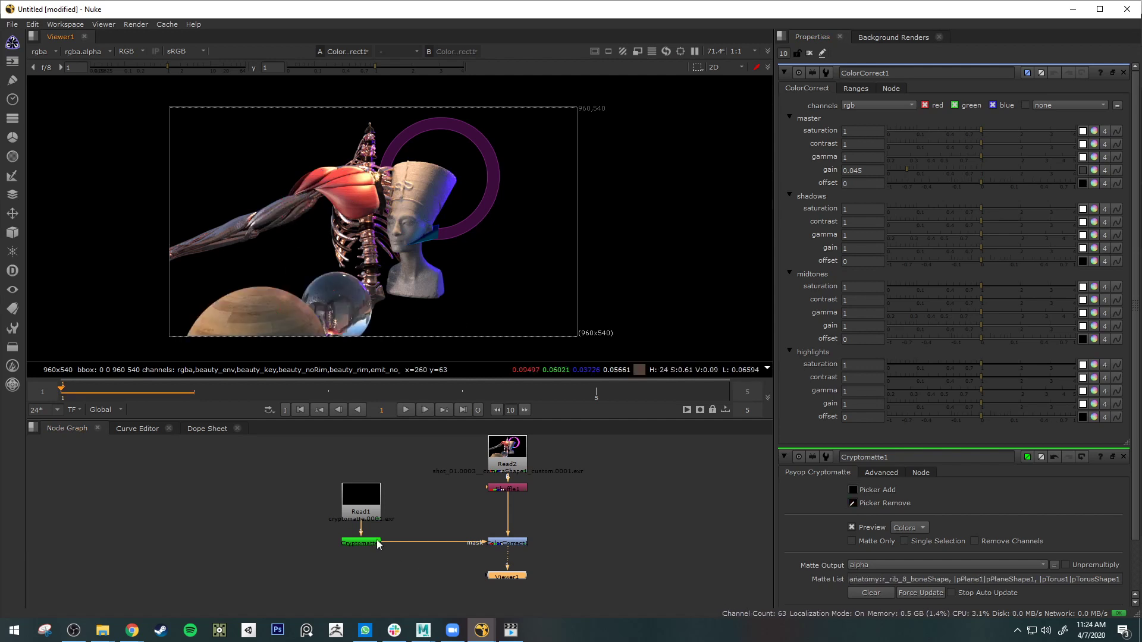
Step: Delete Cryptomatte1 and insert a fresh Cryptomatte node between Read1 and the mask input of ColorCorrect1
left_click(361, 543)
key("Delete")
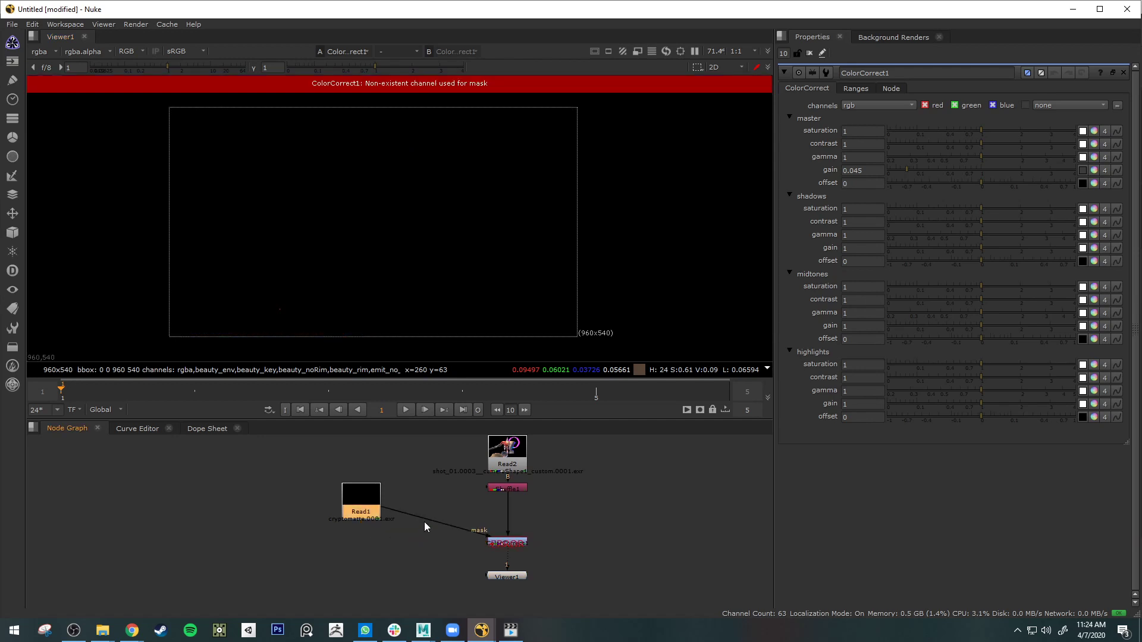
left_click(398, 523)
left_click(12, 41)
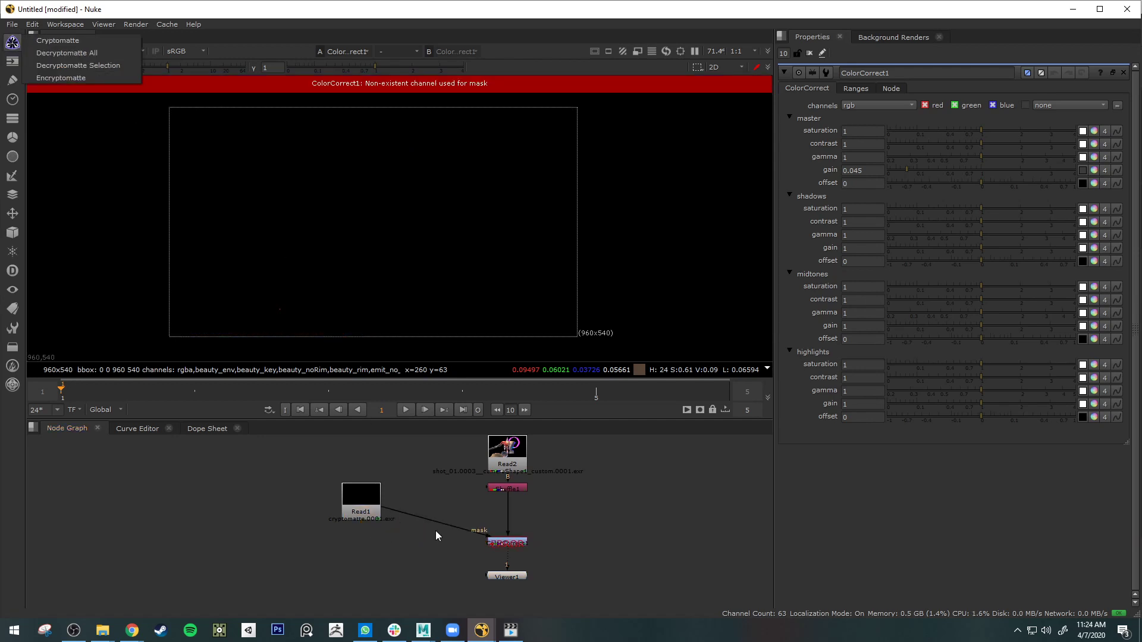
left_click(58, 41)
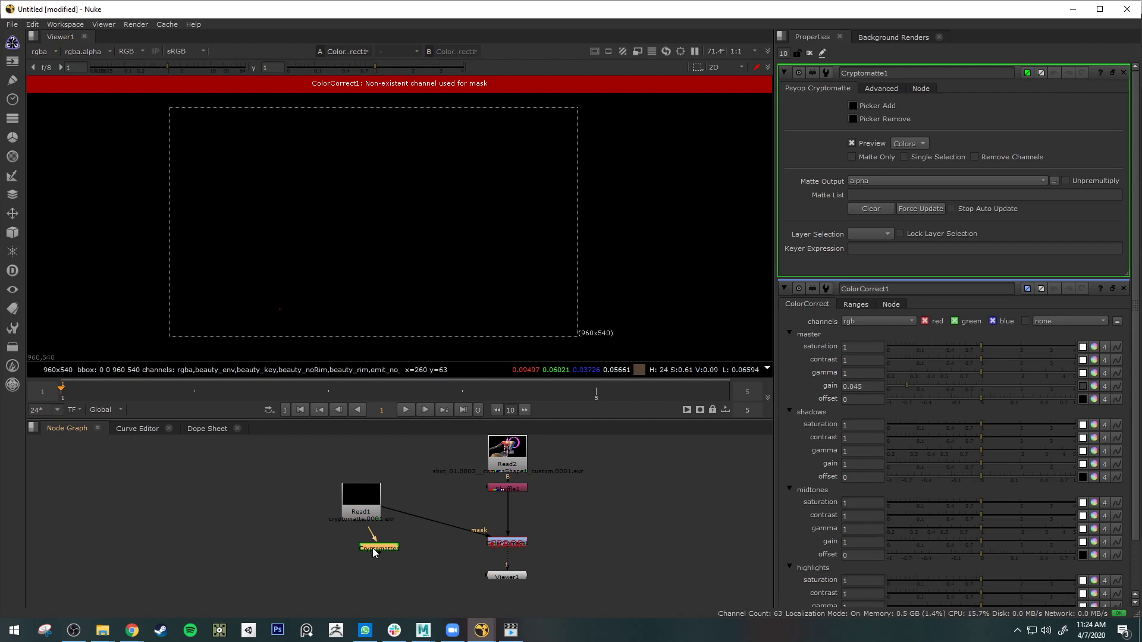
left_click_drag(433, 529, 358, 539)
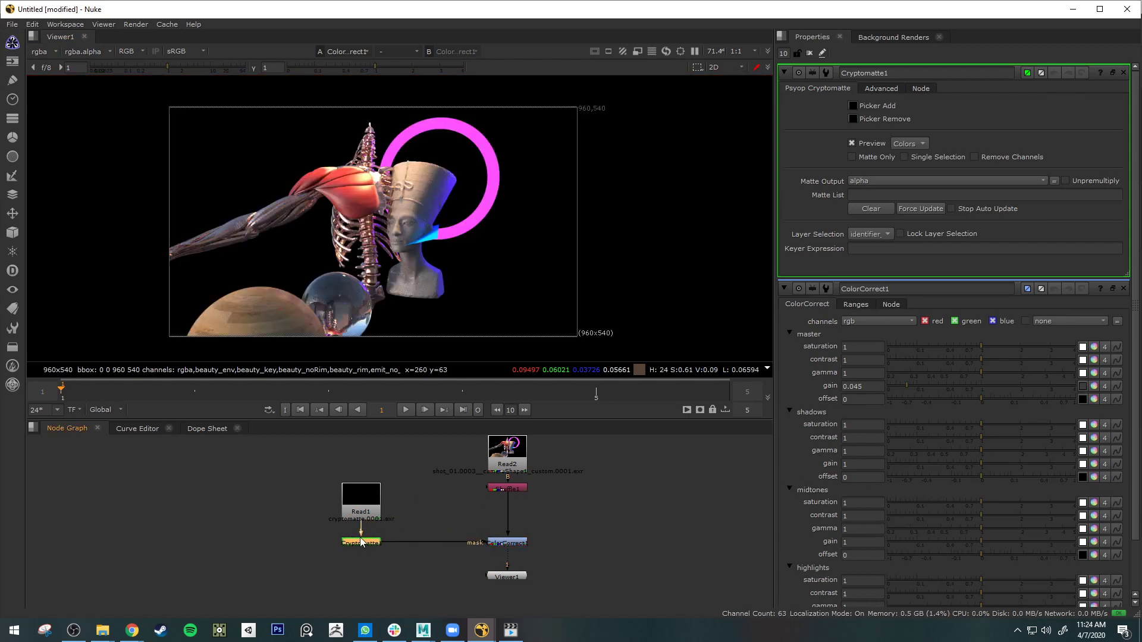
Step: Switch to the Autodesk Maya scene and move the Render Settings window away from the bust in the viewport
mouse_move(423, 630)
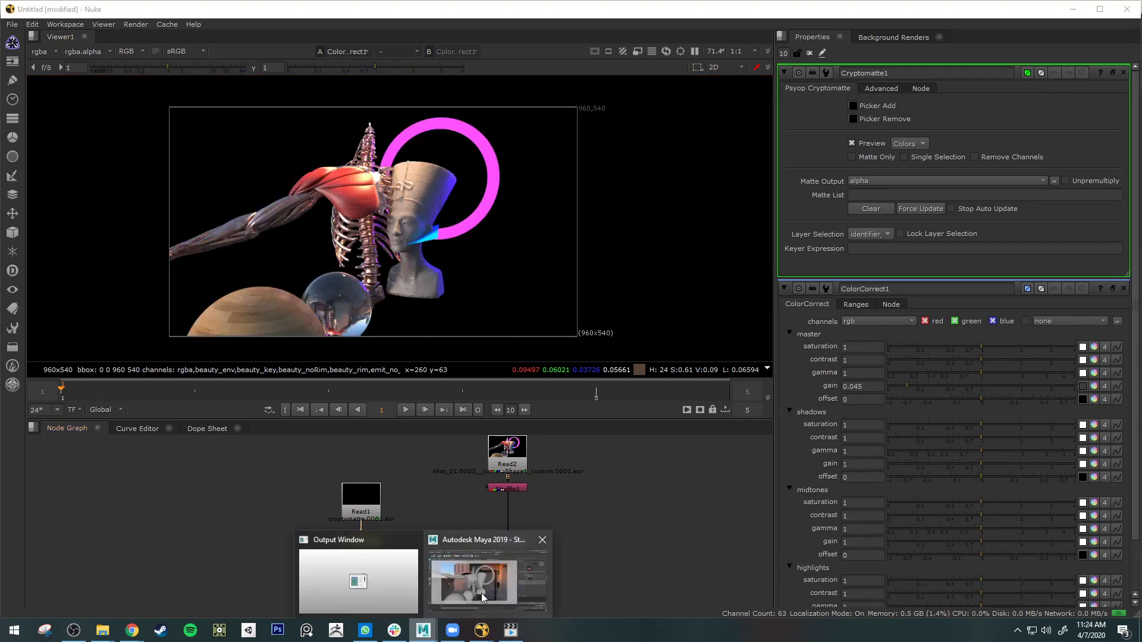
left_click(483, 597)
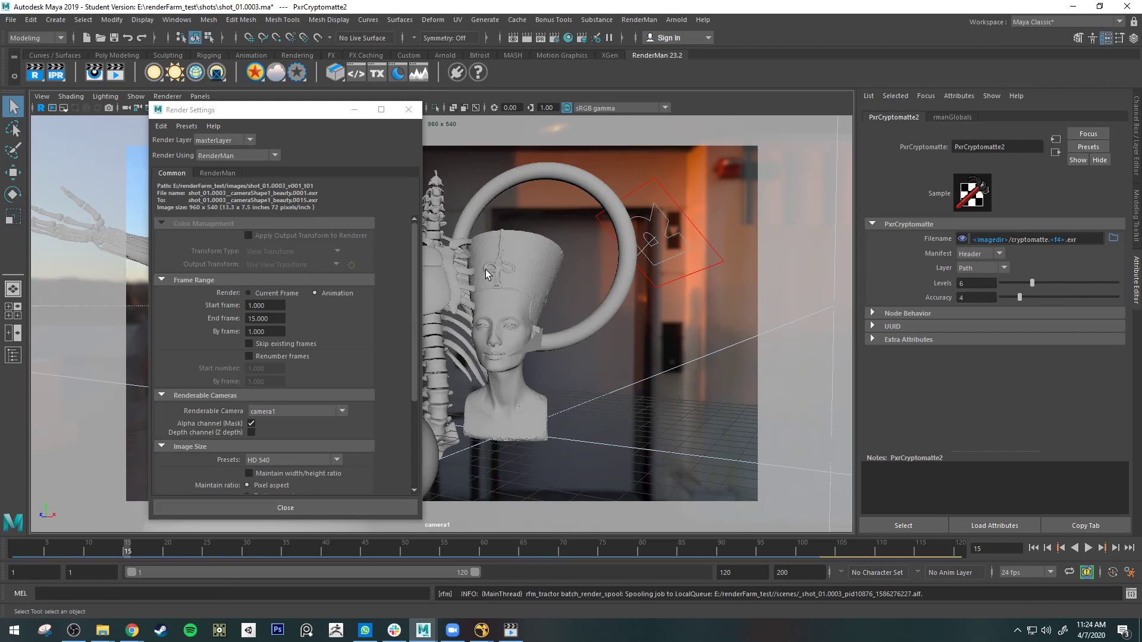
left_click_drag(276, 118, 184, 128)
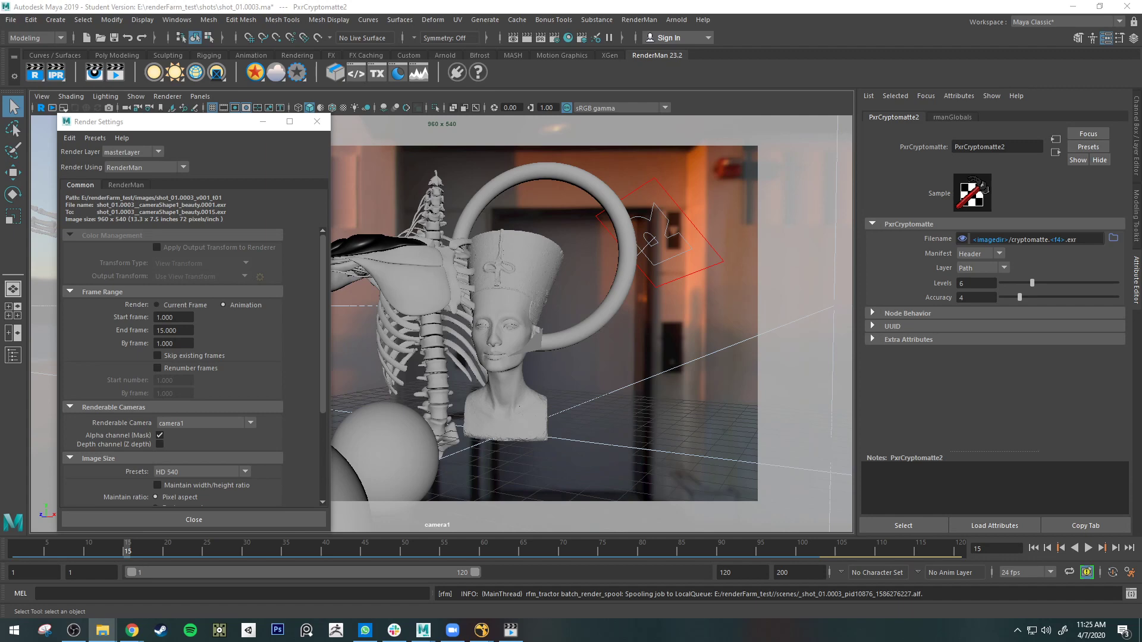
Step: Inspect the rendered EXR files in the shot_01.0003_v001_t01 folder as small icons, and minimize File Explorer
left_click_drag(1141, 130, 418, 107)
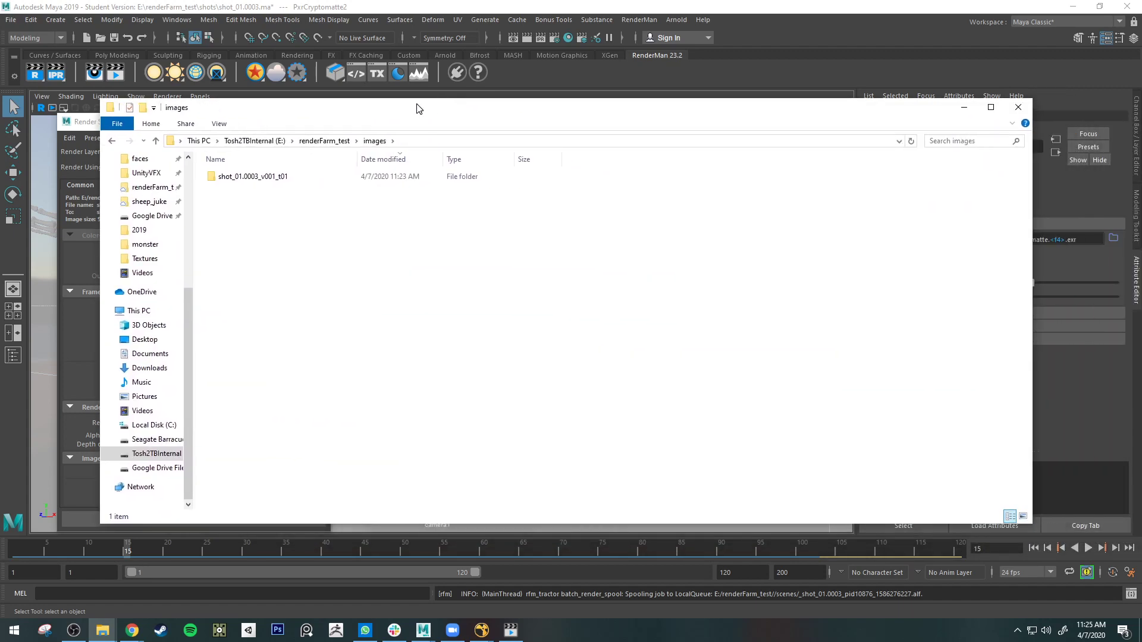
double_click(250, 177)
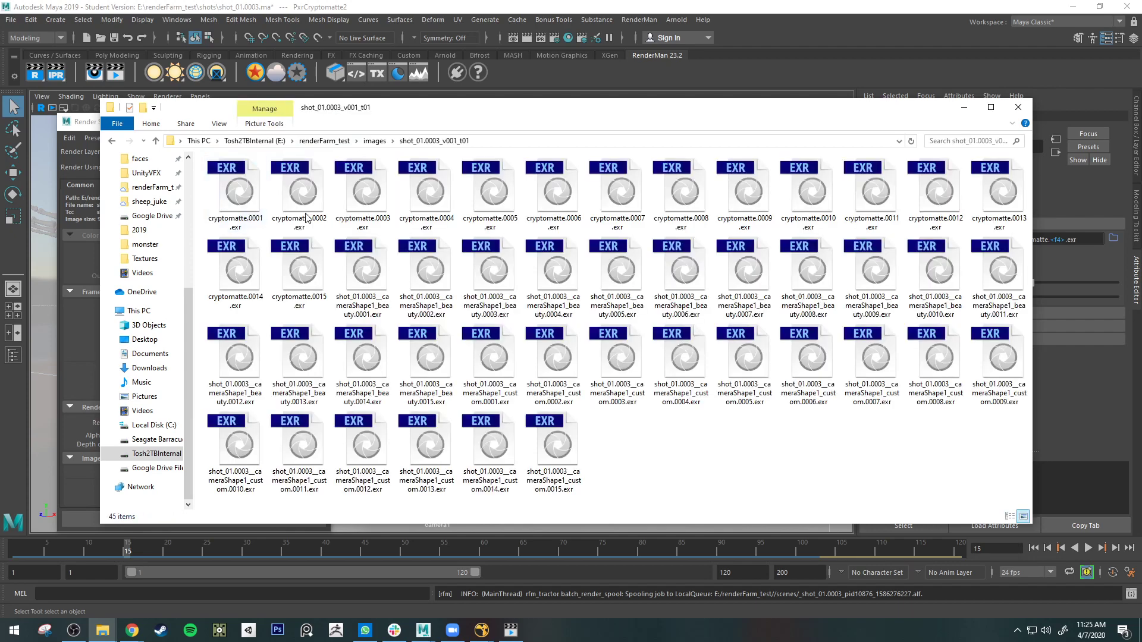
right_click(672, 461)
mouse_move(588, 246)
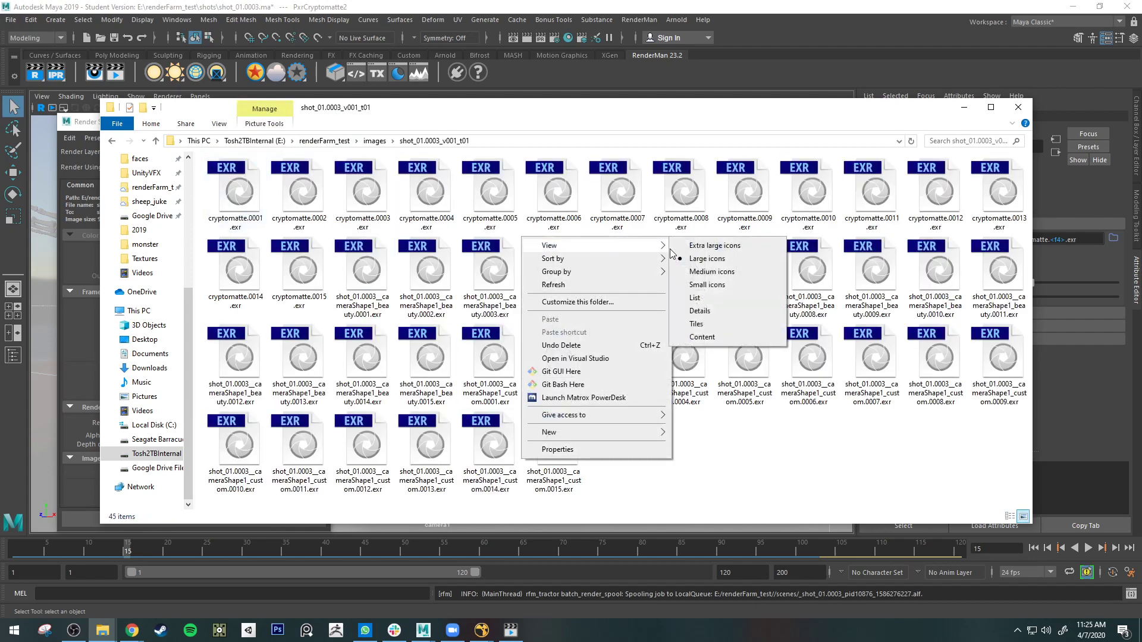
left_click(726, 285)
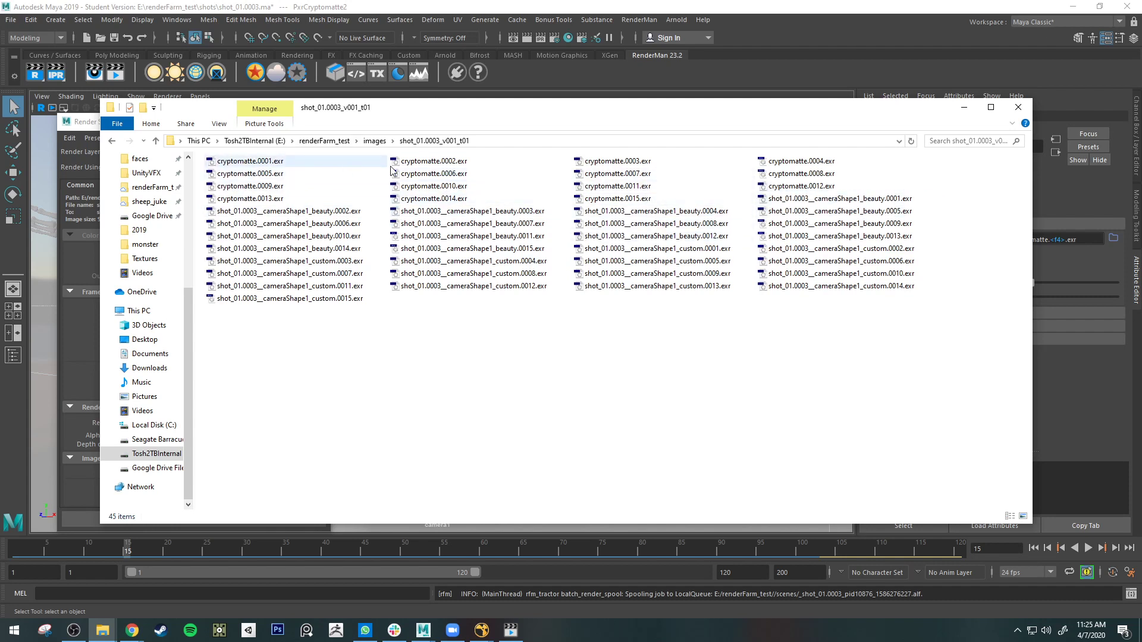
left_click(964, 107)
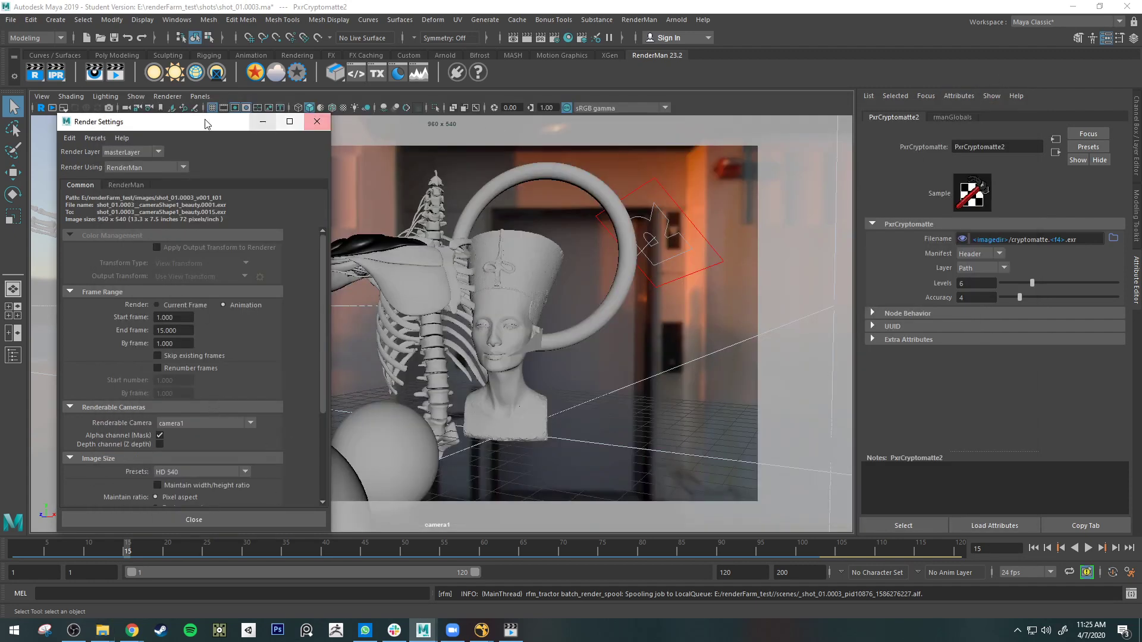
Step: Check the RenderMan Sampling settings and return to the Features settings that list the PxrCryptomatte2 sample filter
left_click(126, 185)
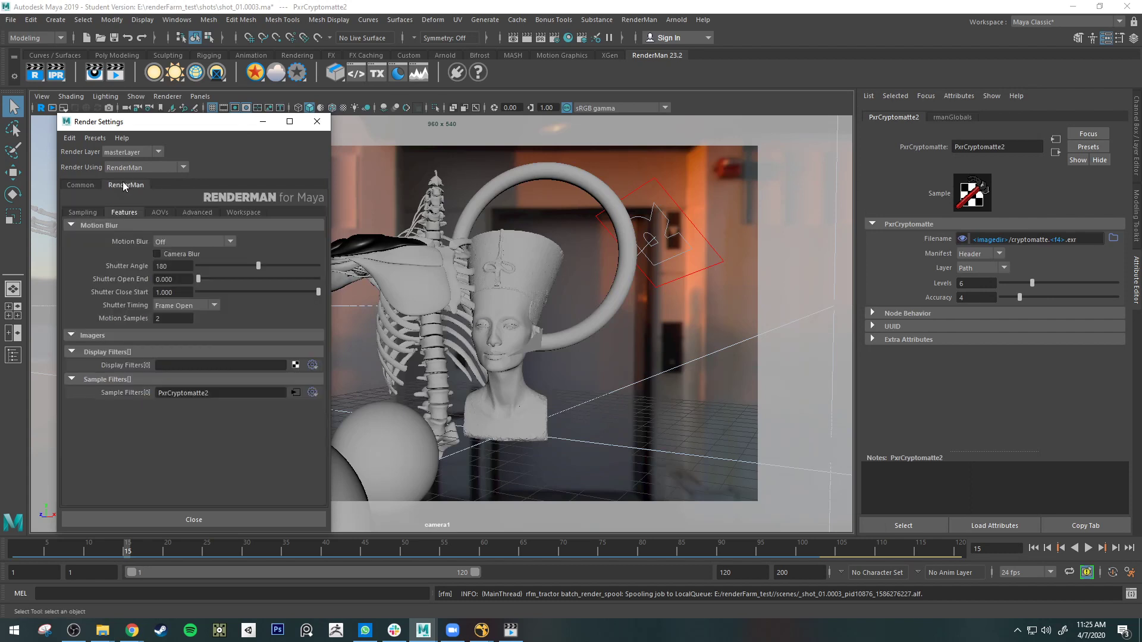
left_click(73, 213)
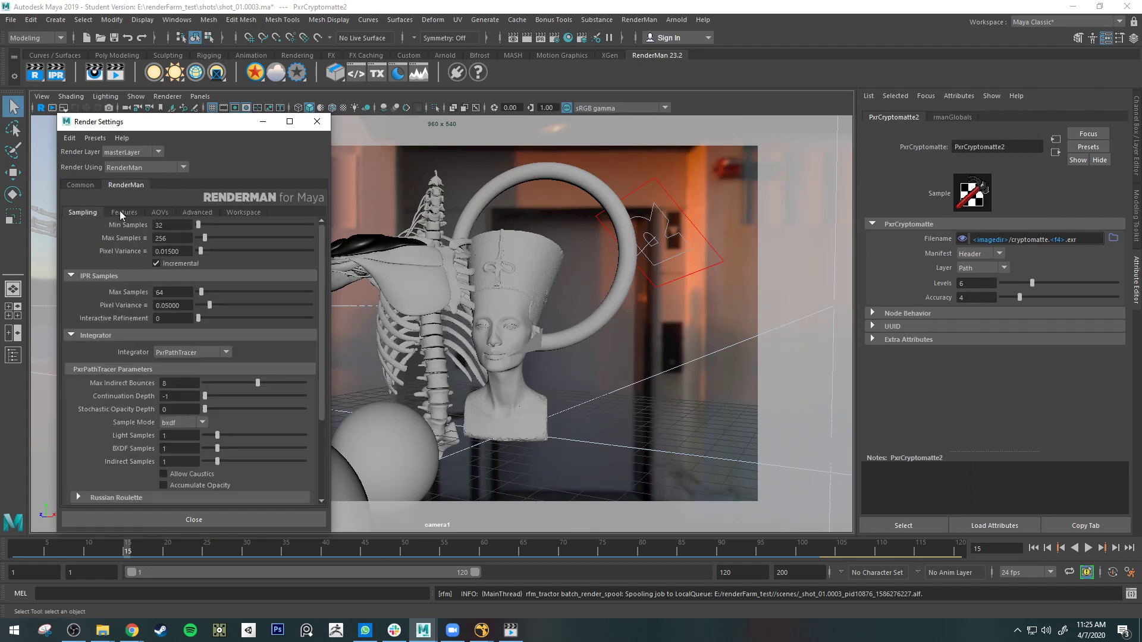
left_click(119, 211)
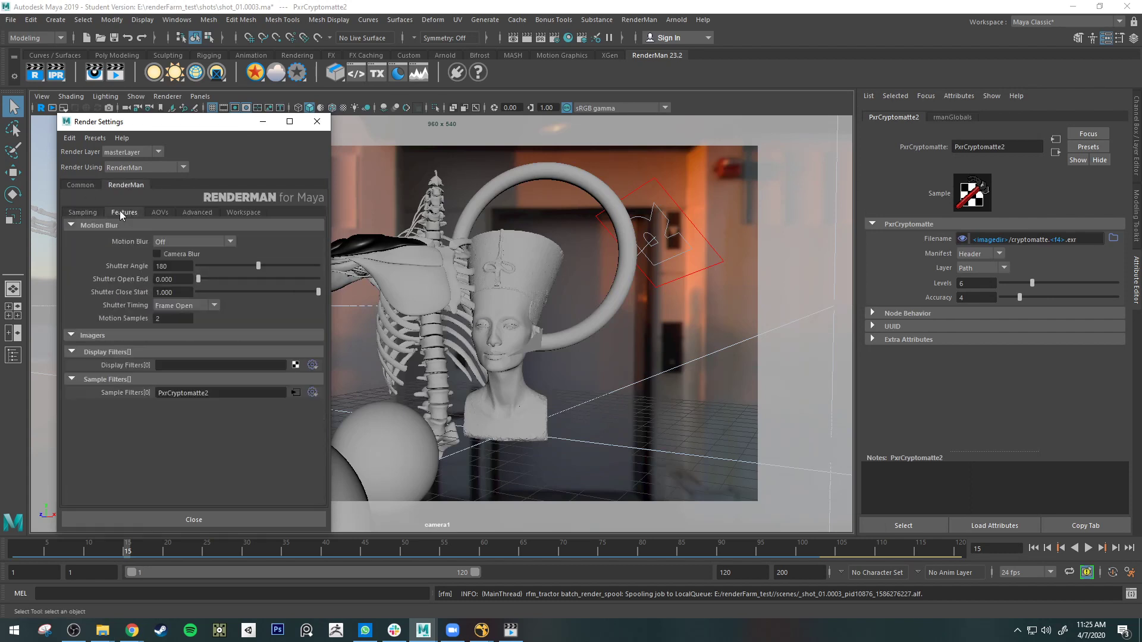
Step: Break the PxrCryptomatte2 sample filter connection and create a new PxrCryptomatte sample filter, showing its attributes
right_click(126, 393)
left_click(174, 423)
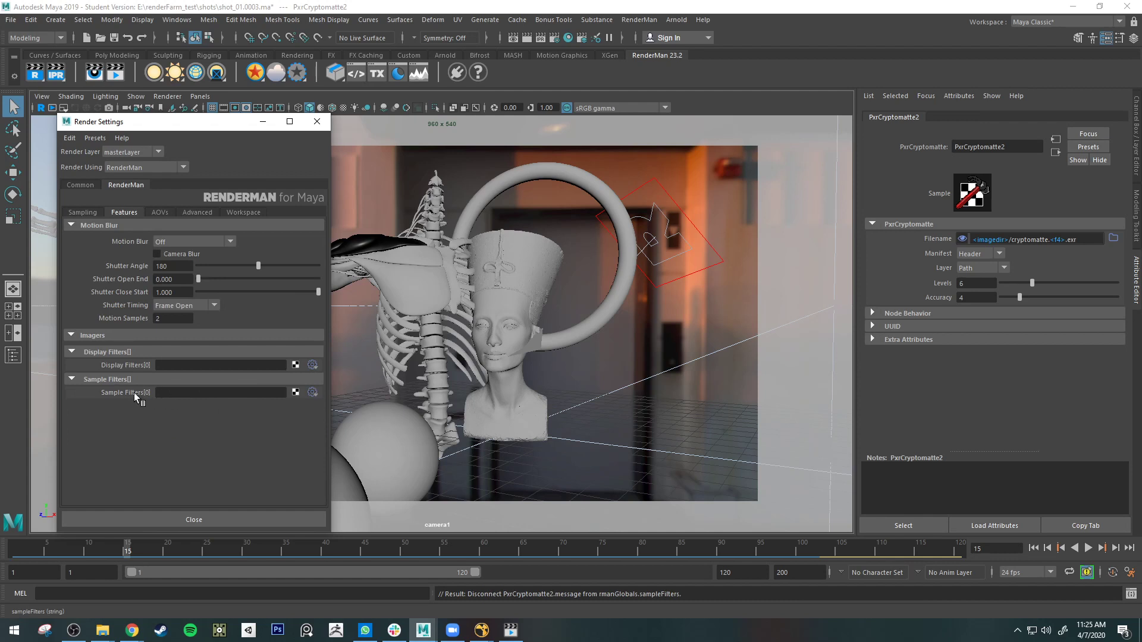
right_click(216, 391)
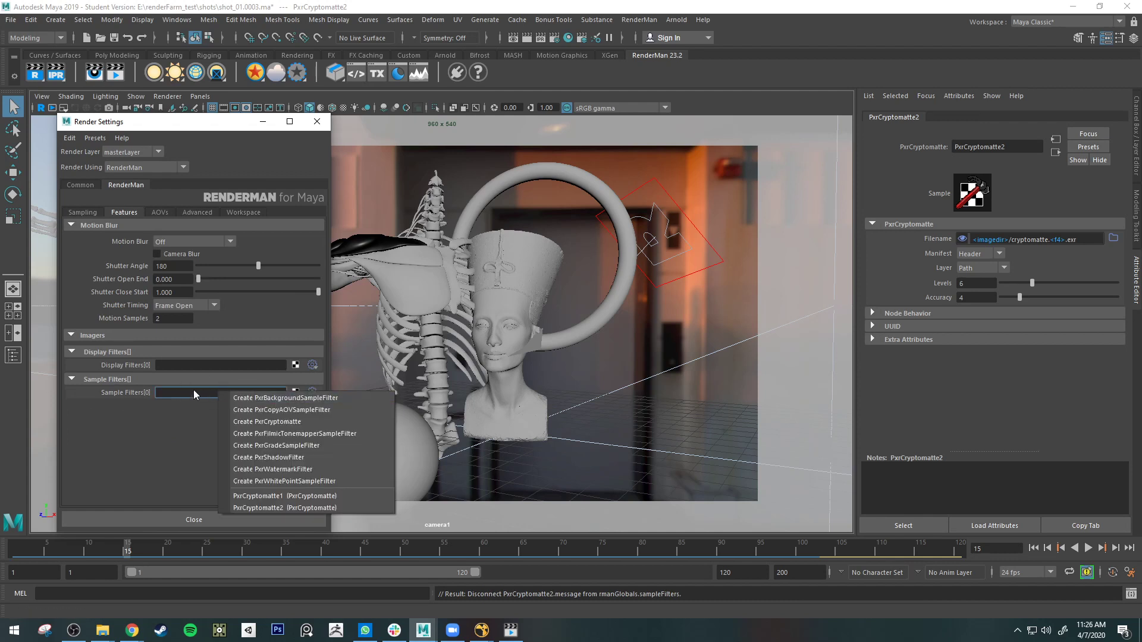
left_click(257, 422)
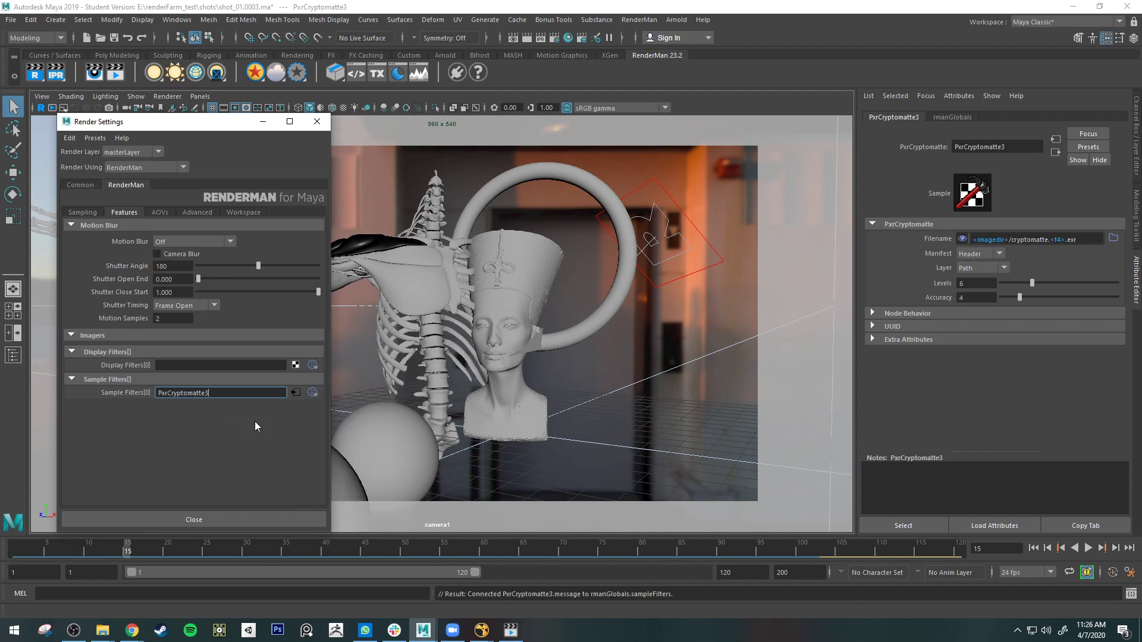
left_click(296, 393)
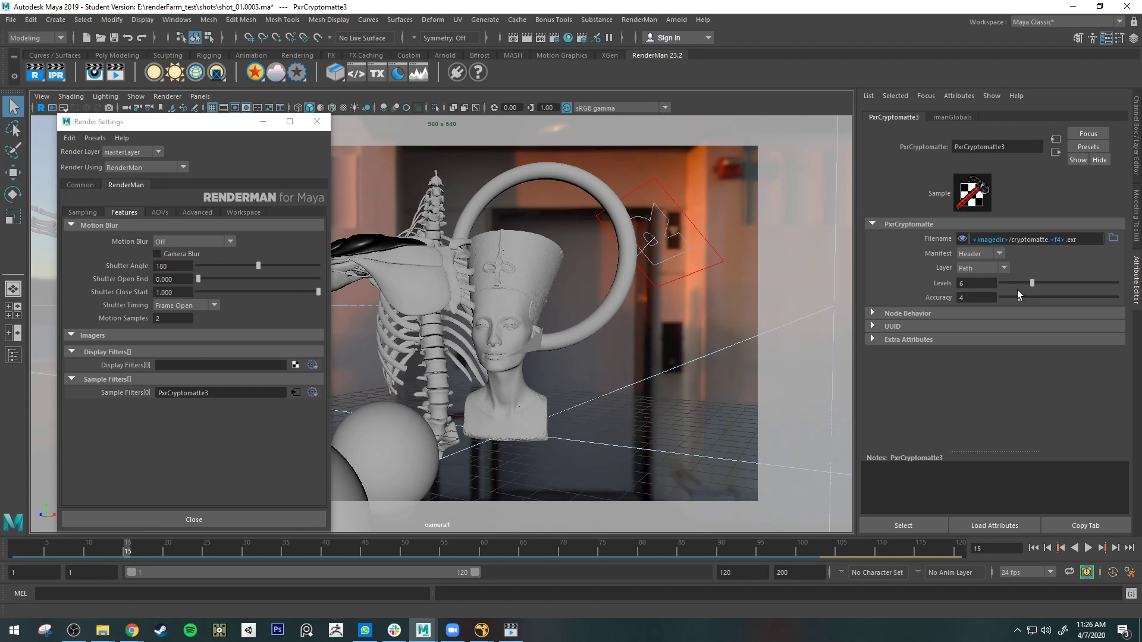
Step: Review the new PxrCryptomatte node's Levels, Accuracy and the frame-number token in its Filename
left_click(973, 284)
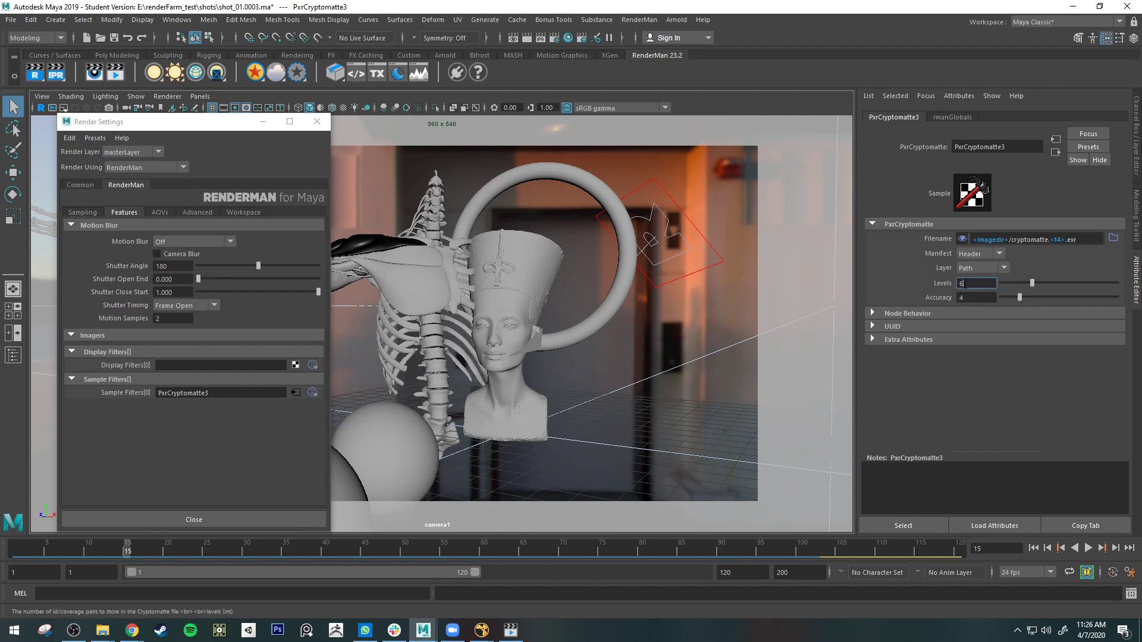
key("Tab")
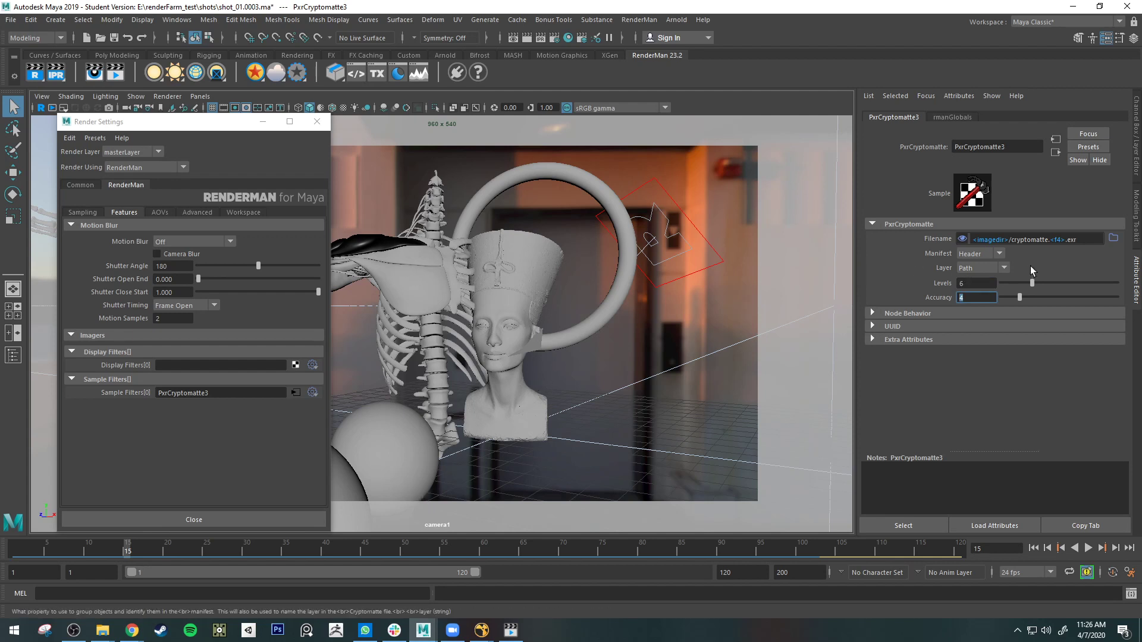
double_click(1055, 240)
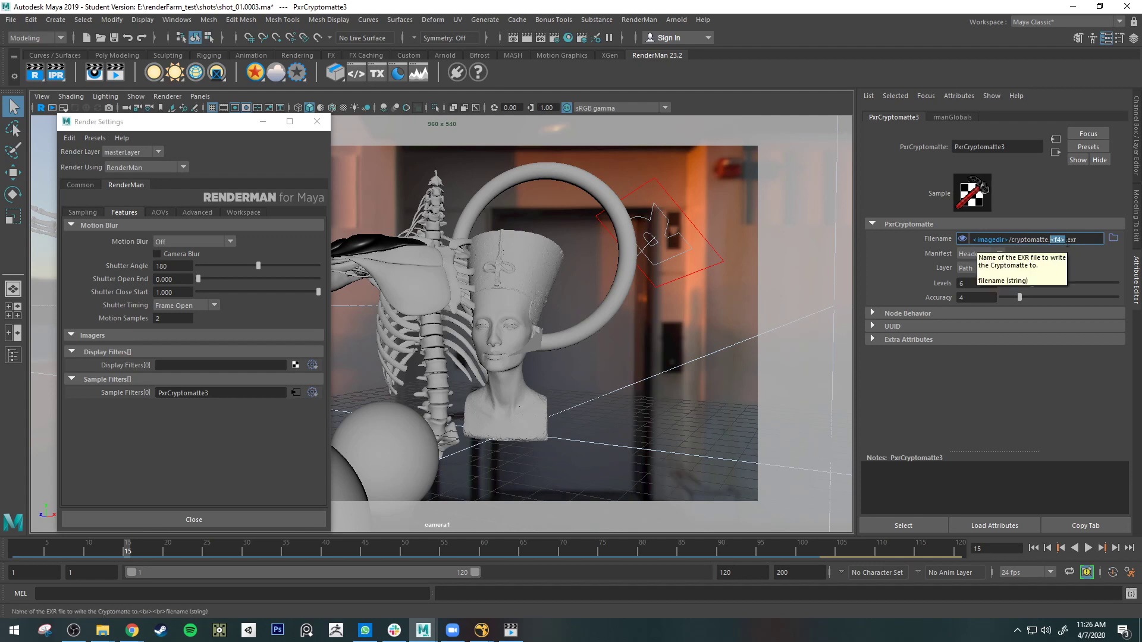
left_click(1068, 242)
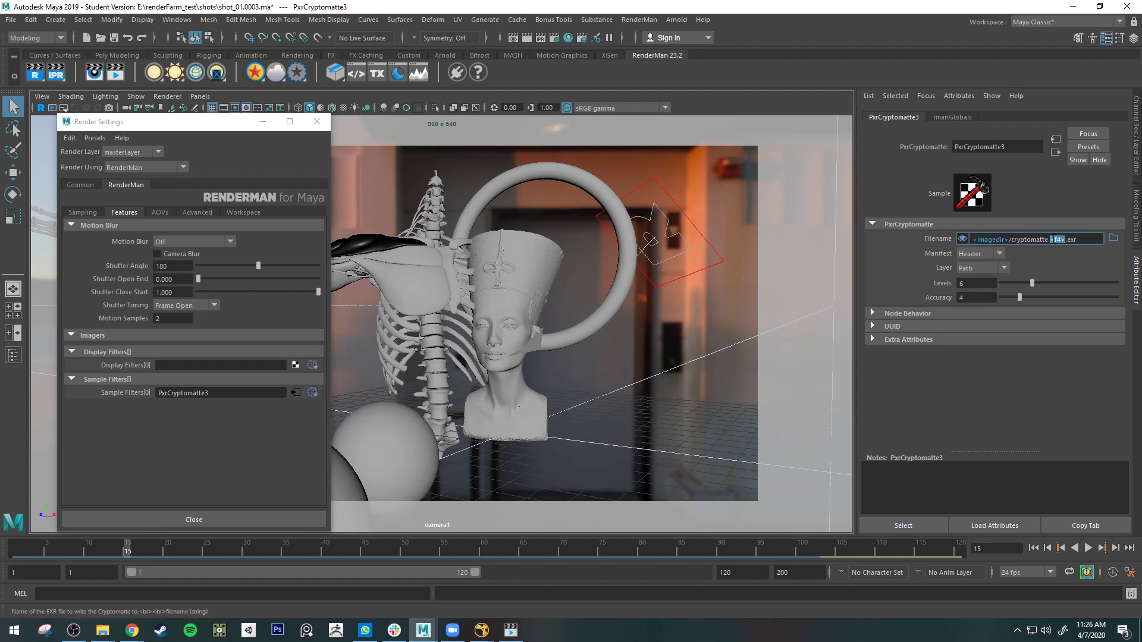
left_click(1059, 239)
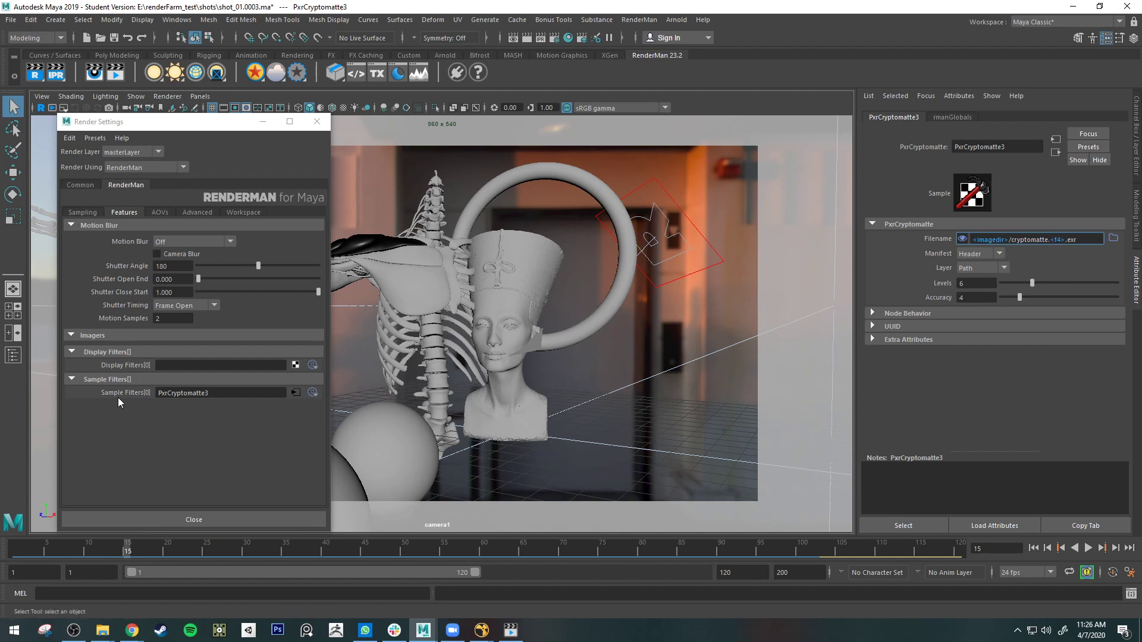
Step: Show the Common render settings and magnify the output path and file names, closing the Magnifier after reading them
left_click(67, 211)
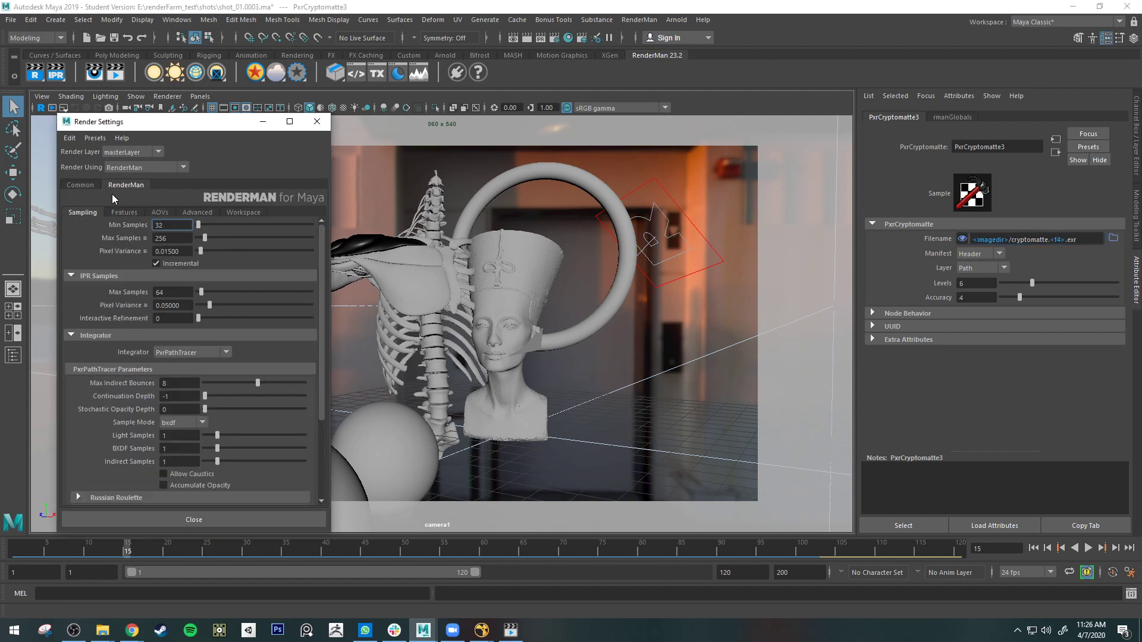
left_click(81, 186)
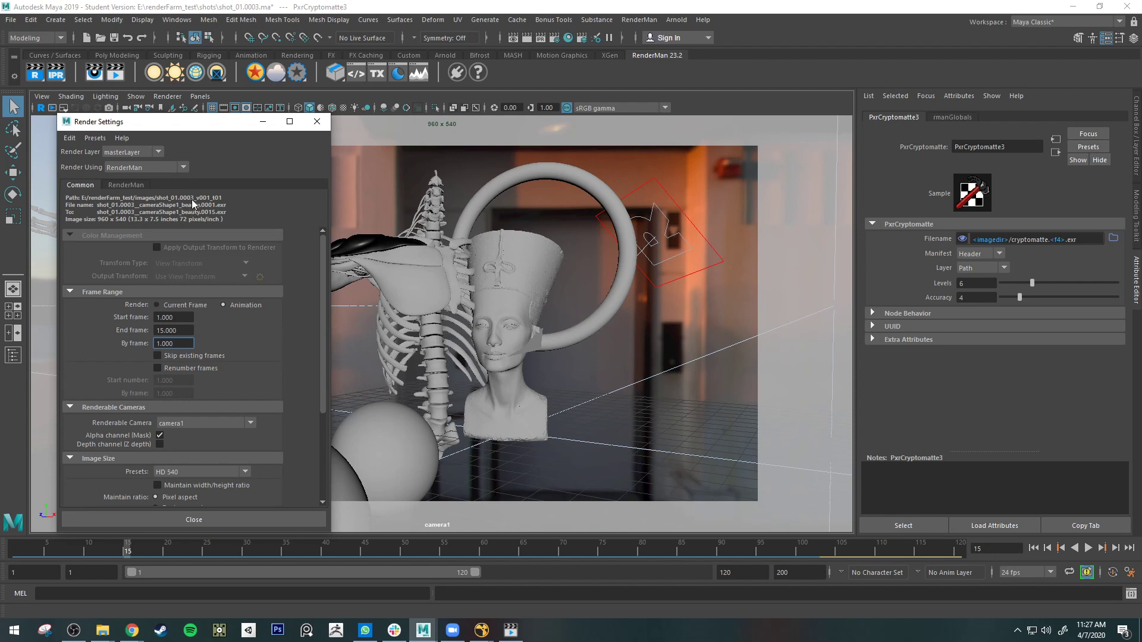
key("super+plus")
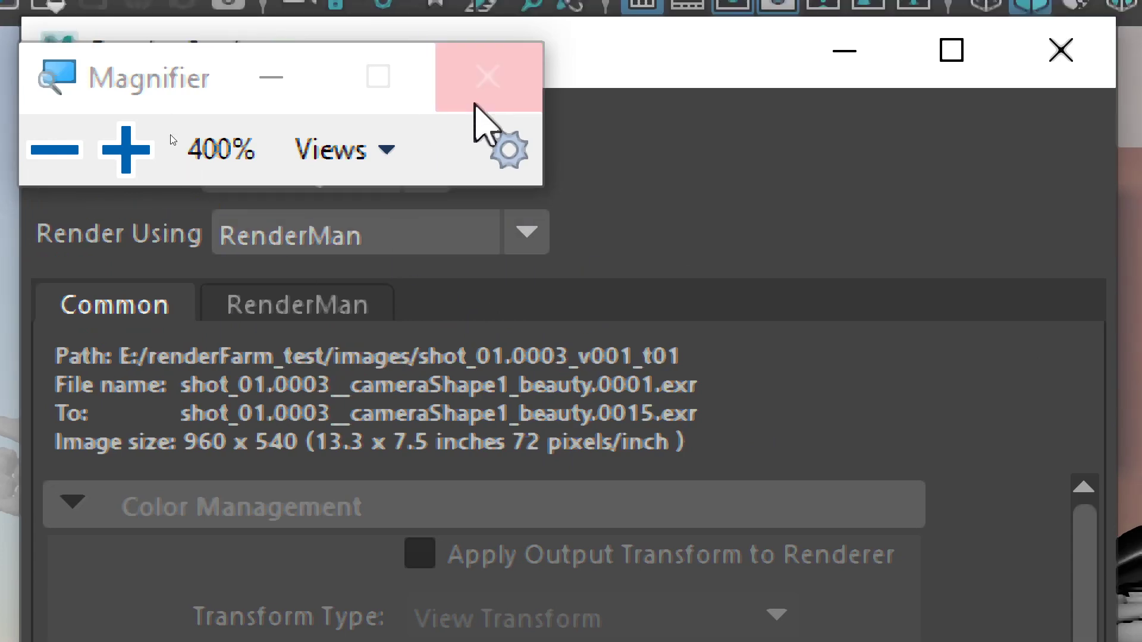
left_click(479, 101)
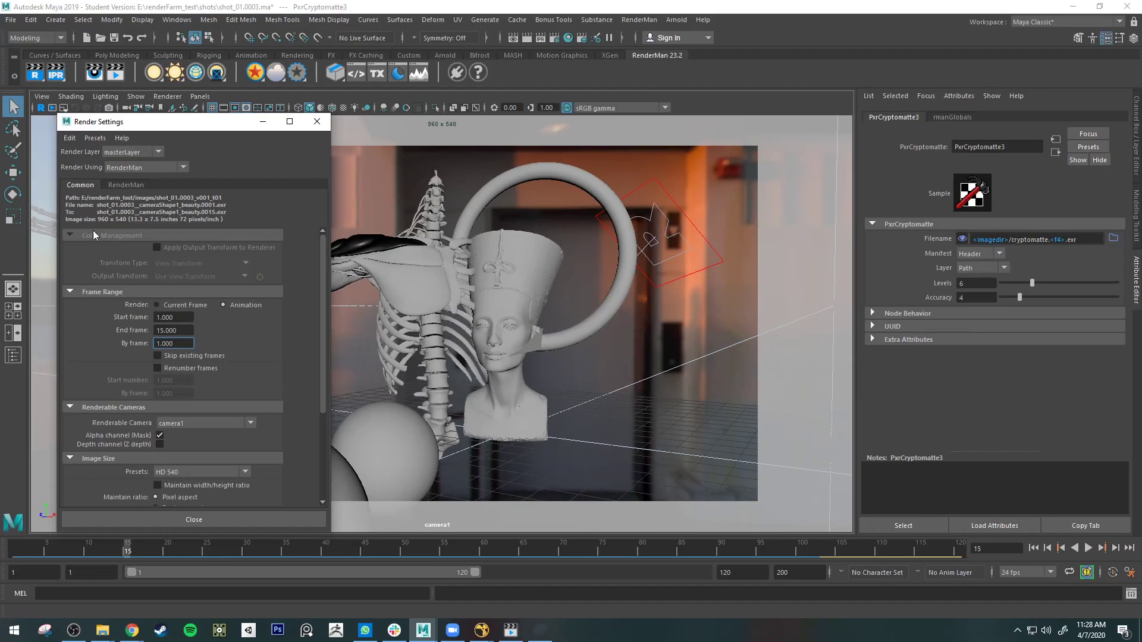
Step: Highlight the f4 token in the Cryptomatte Filename, compare it with the numbered cryptomatte EXR files in File Explorer, and minimize that window
left_click(1057, 240)
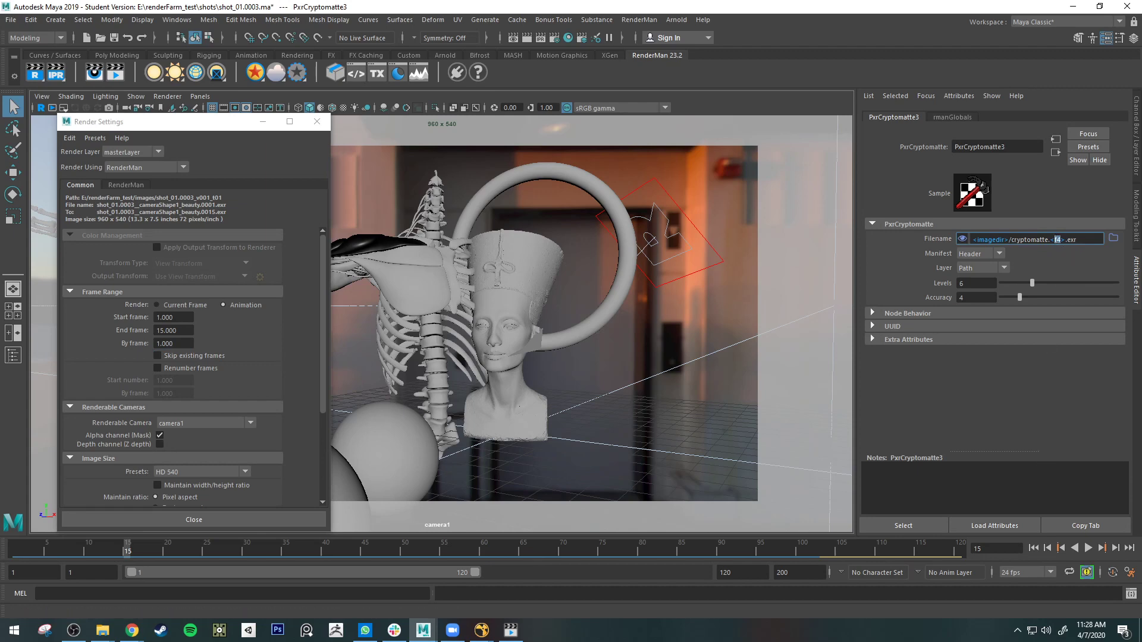
key("alt+Tab")
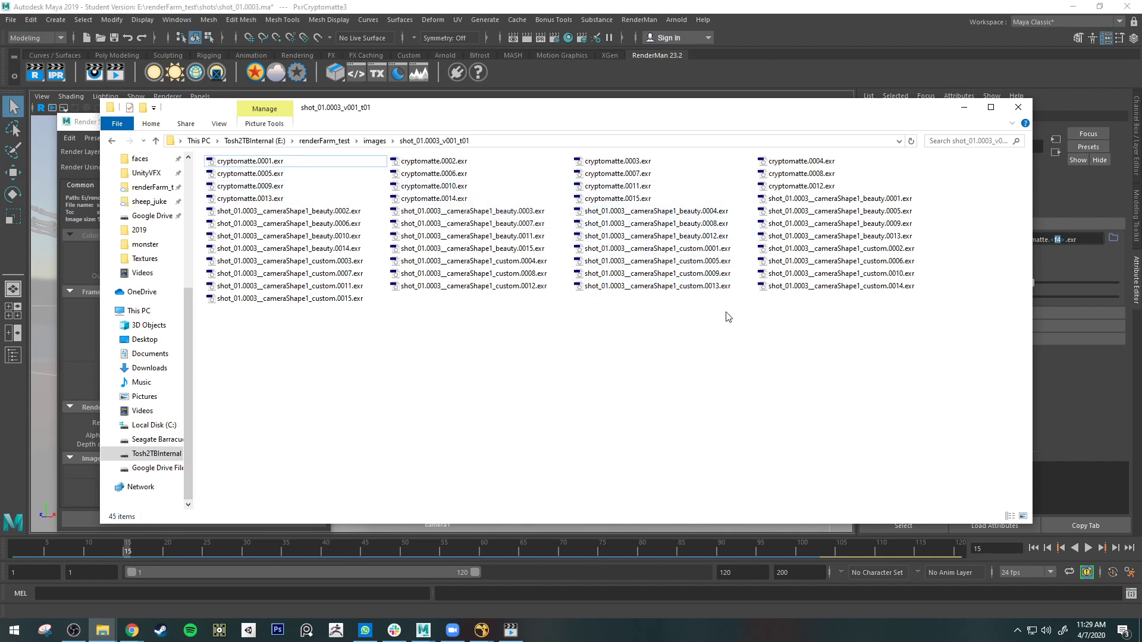
left_click(962, 107)
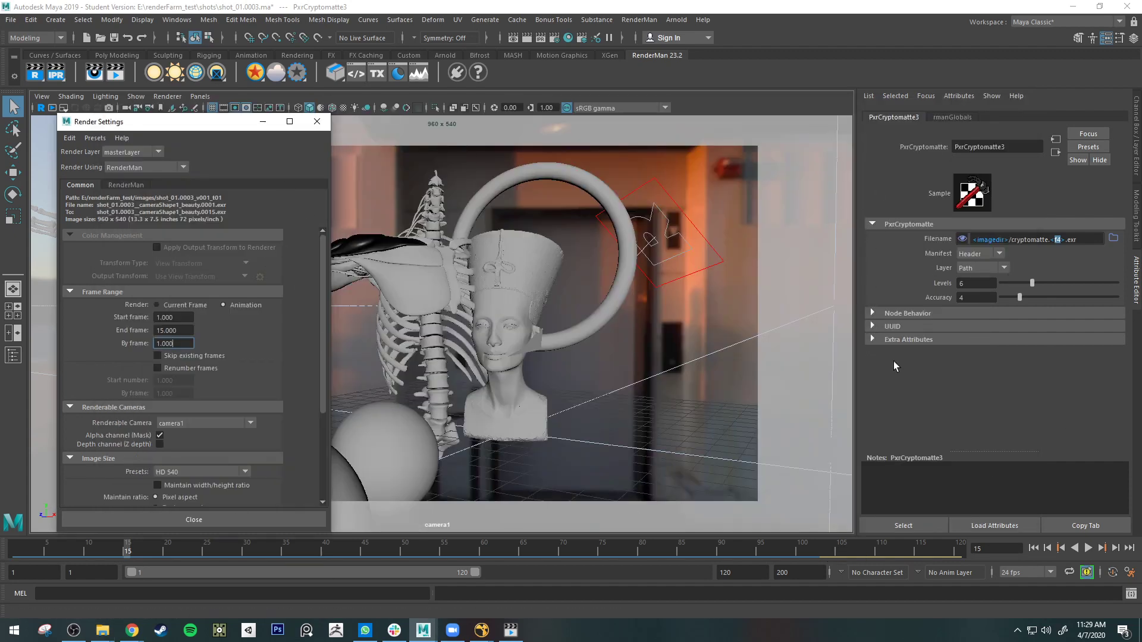
Step: Collapse and re-expand the PxrCryptomatte attributes, and look up the RenderMan Batch Render command without starting a render
left_click(873, 224)
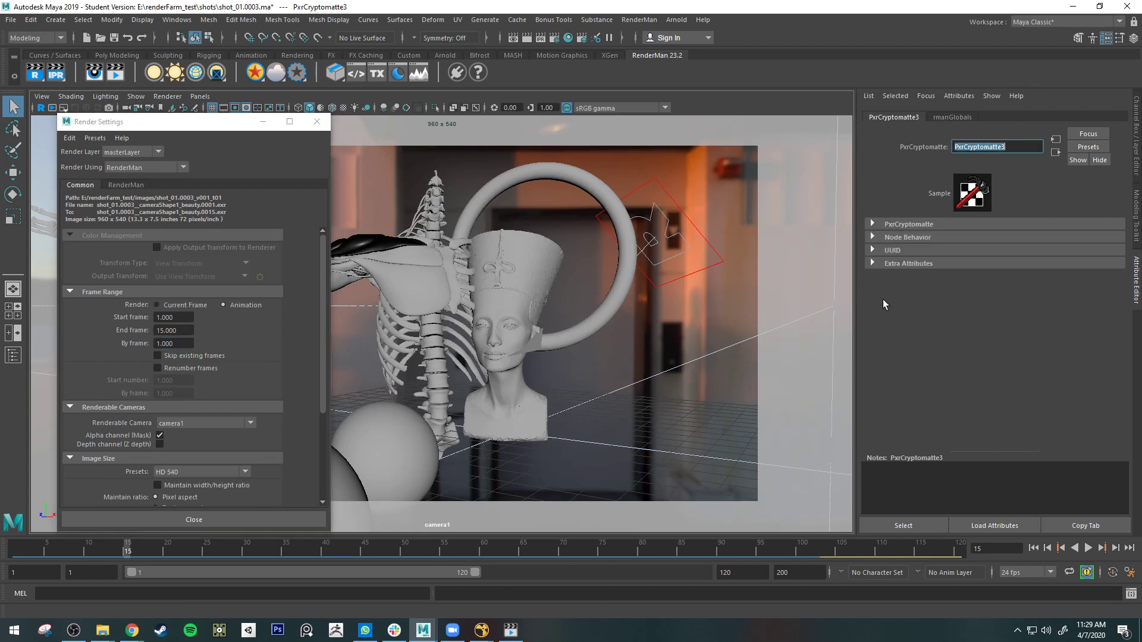
left_click(872, 224)
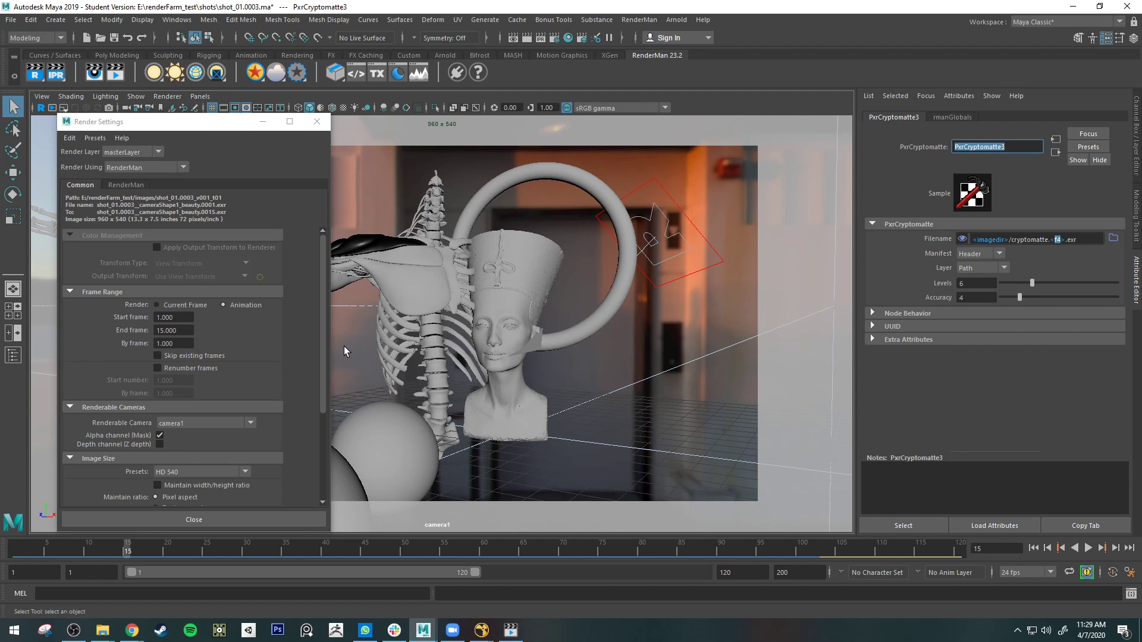
left_click(632, 23)
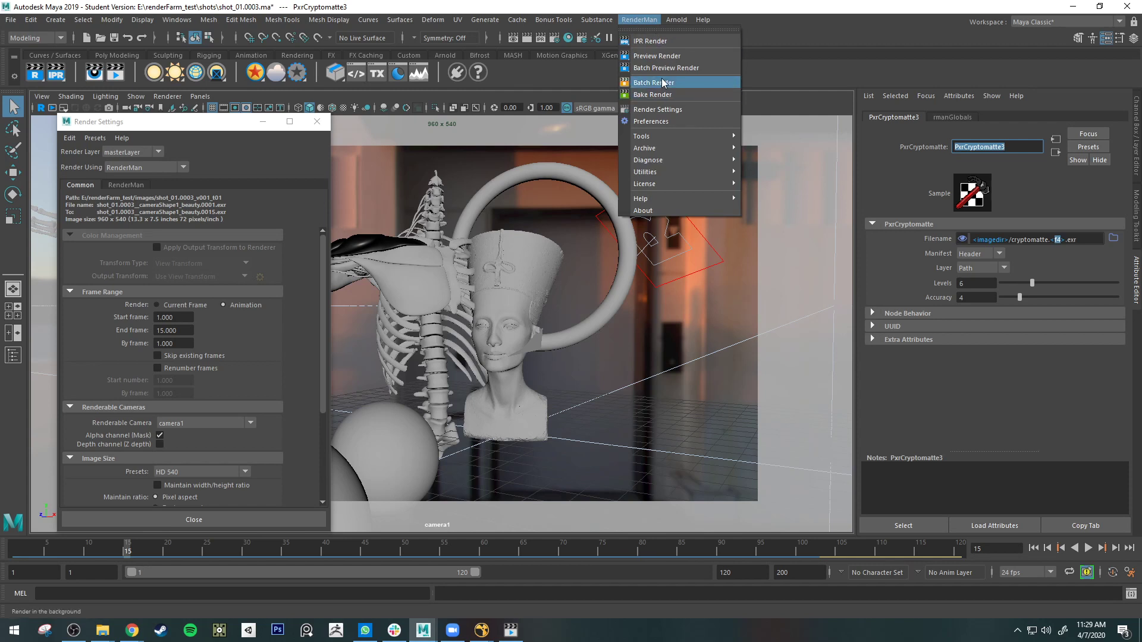
left_click(775, 88)
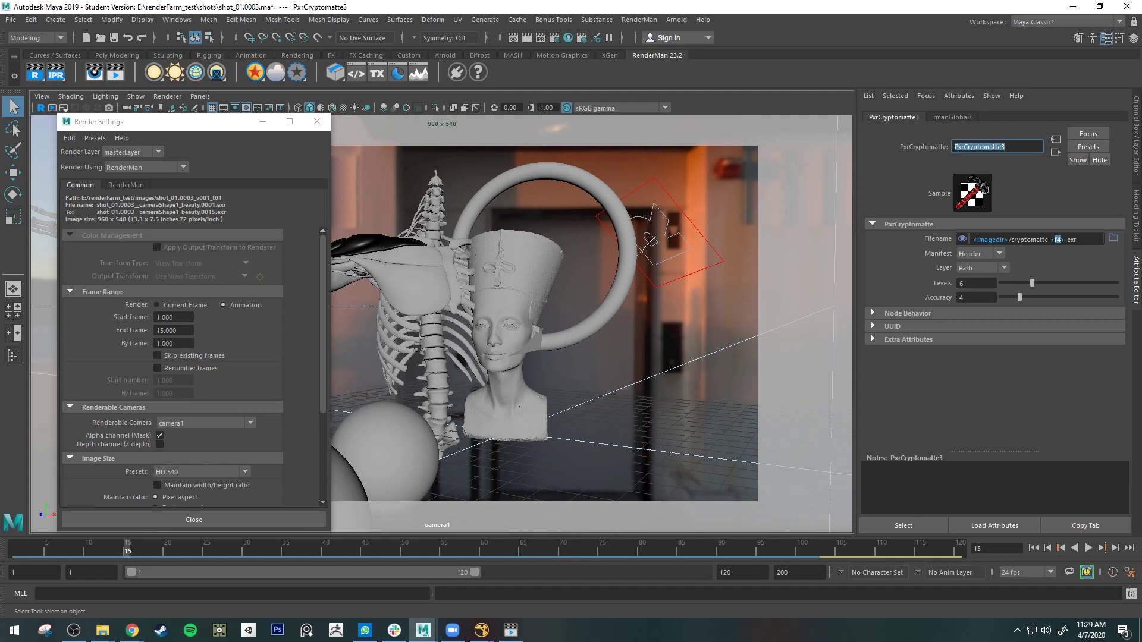
left_click(173, 343)
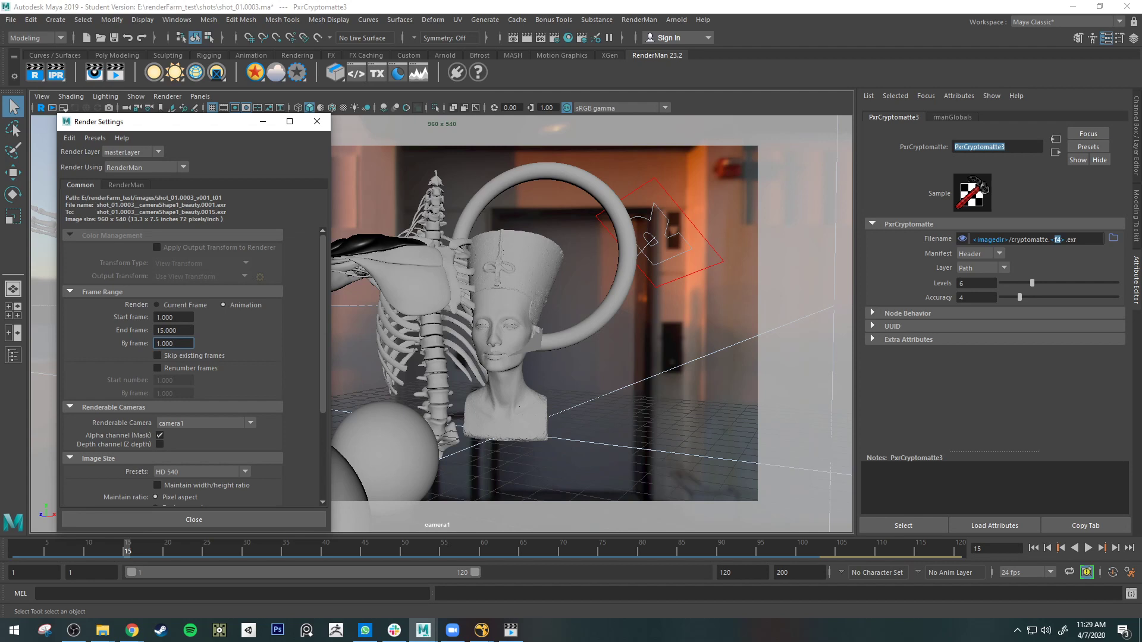
Step: Switch to Chrome, open the Psyop/Cryptomatte GitHub repository from the Google results, and bring up its Download ZIP option
key("alt+Tab")
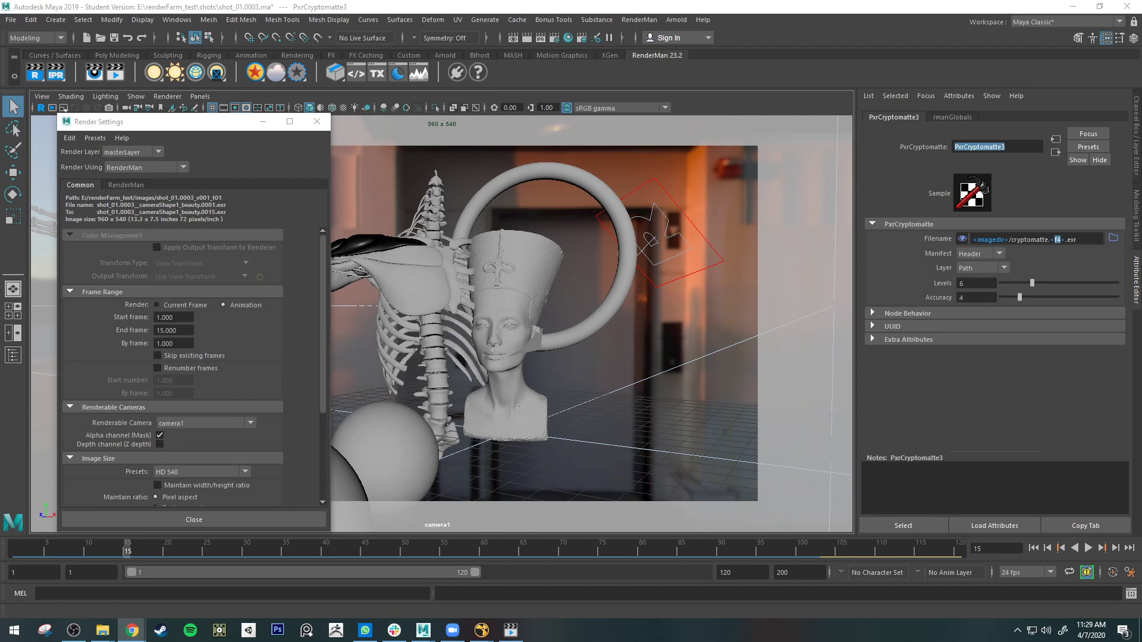
left_click_drag(751, 98, 456, 5)
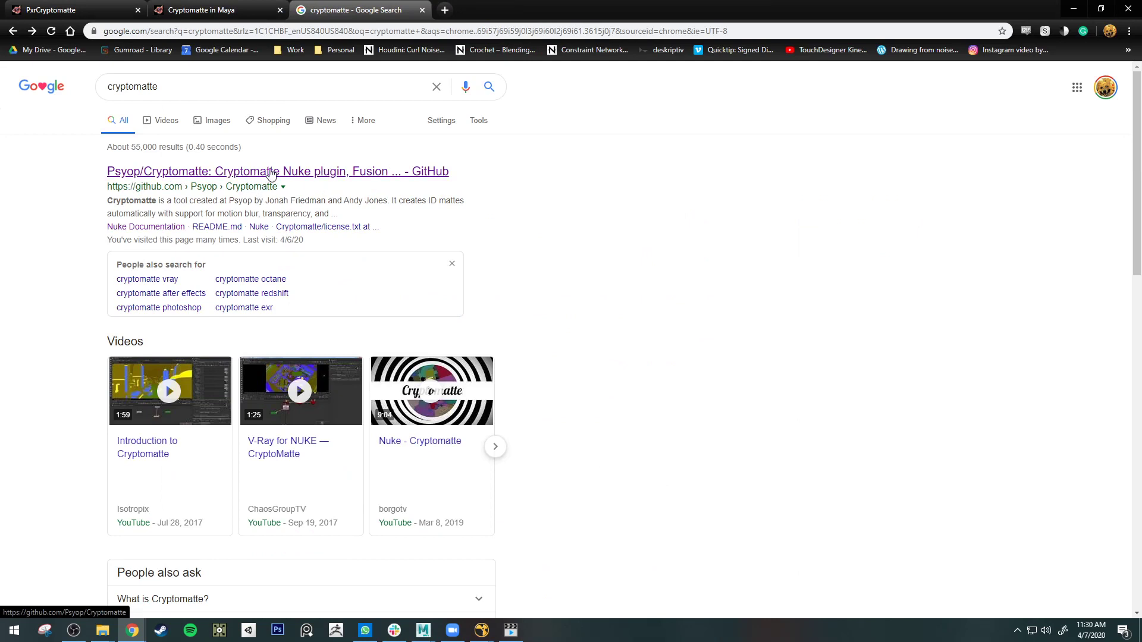
left_click(271, 173)
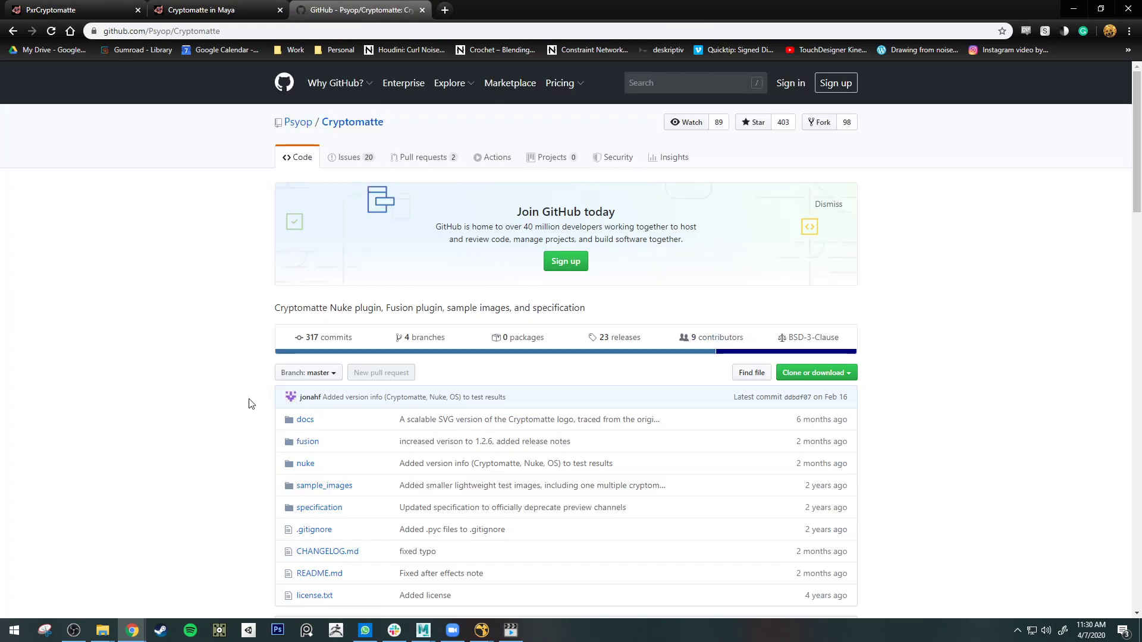
left_click(848, 373)
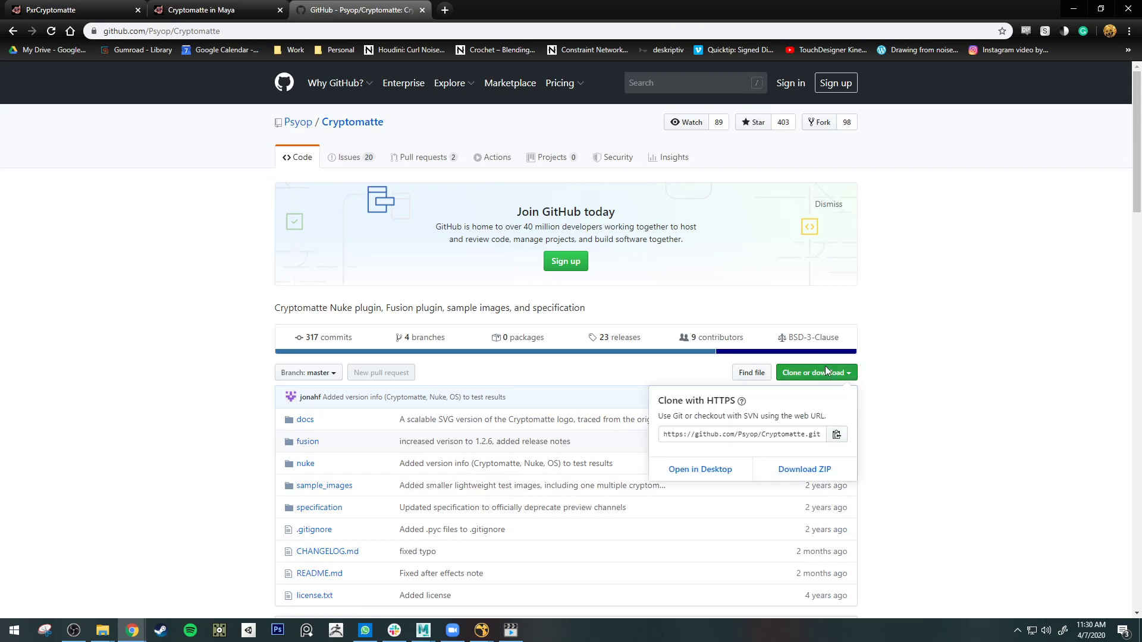
left_click(782, 467)
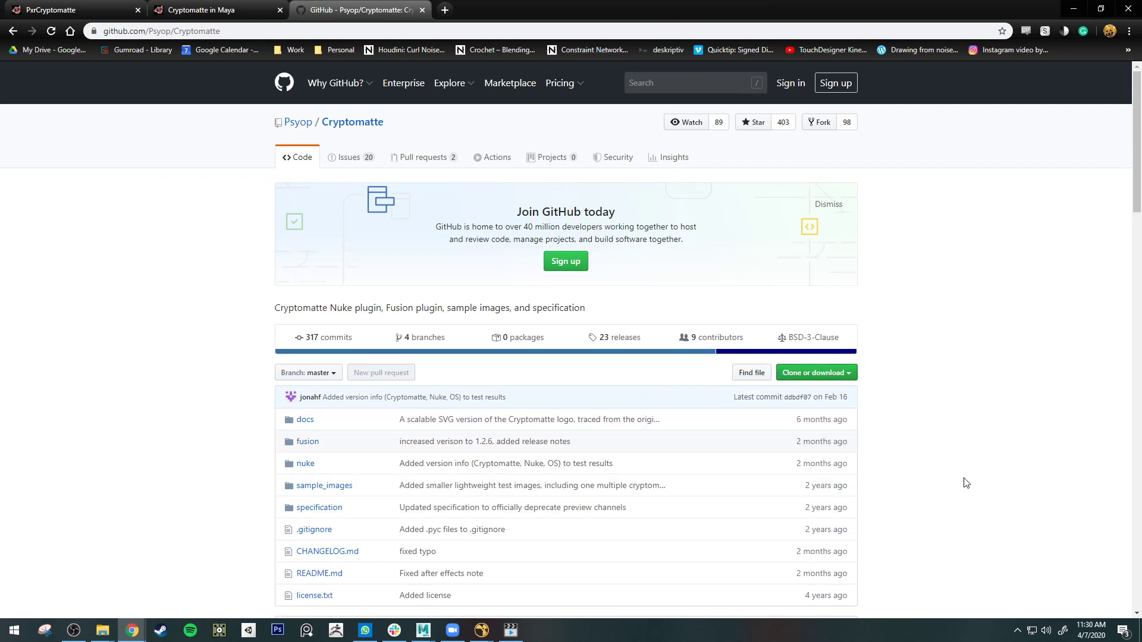
Step: Switch to File Explorer, inspect the nuke folder inside the downloaded Cryptomatte-master folder, and return to its parent folder
mouse_move(117, 638)
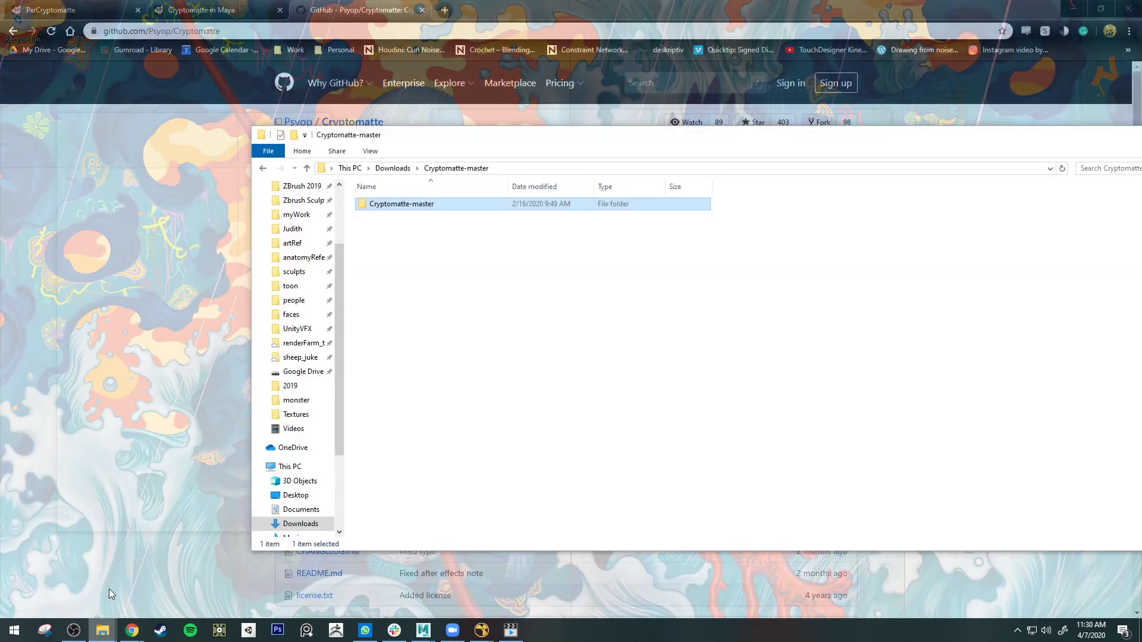
left_click(107, 597)
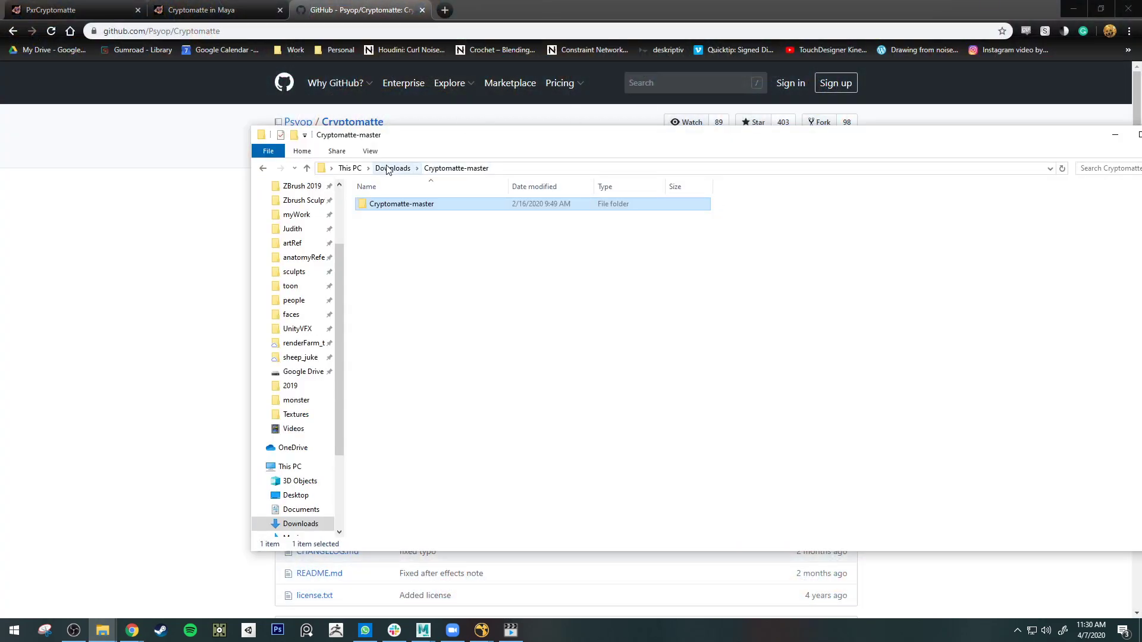
left_click_drag(537, 142, 401, 132)
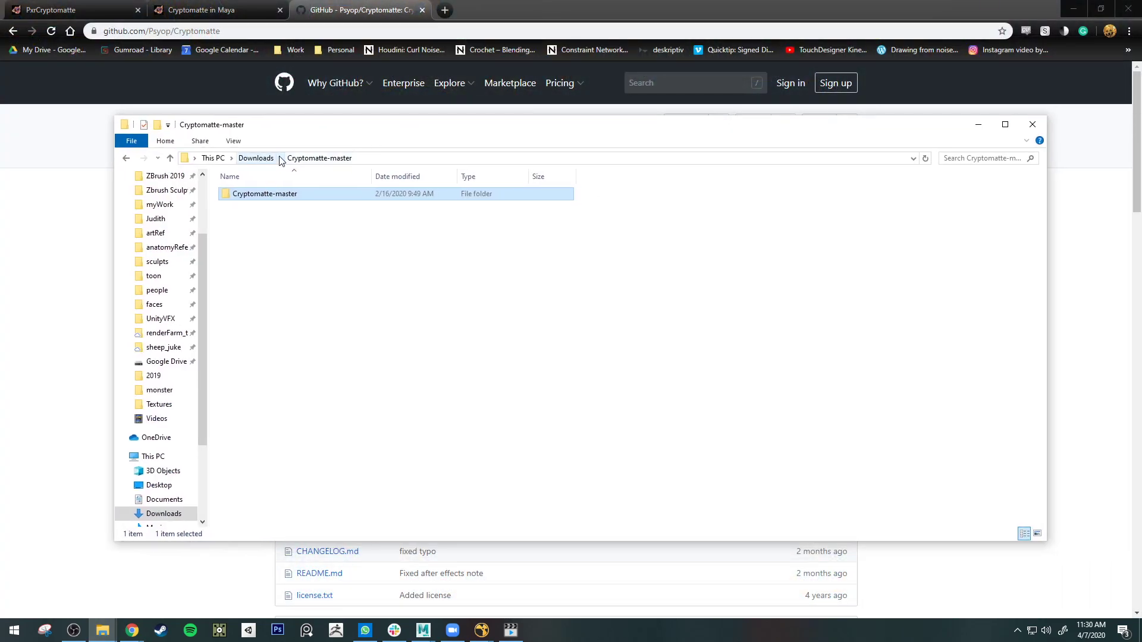
double_click(283, 192)
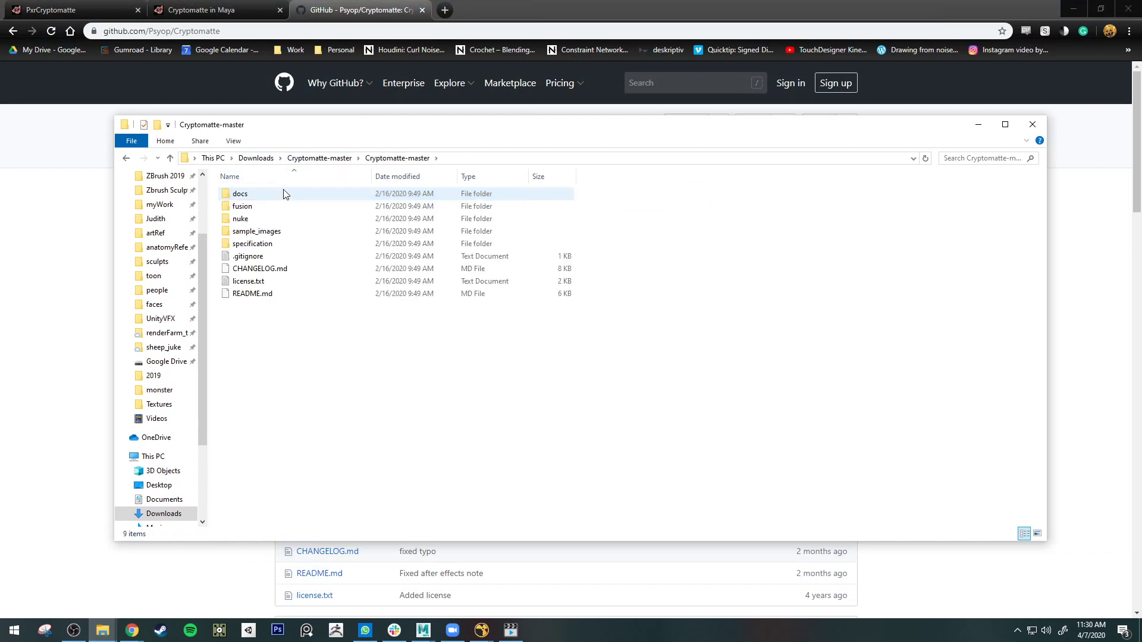
double_click(273, 221)
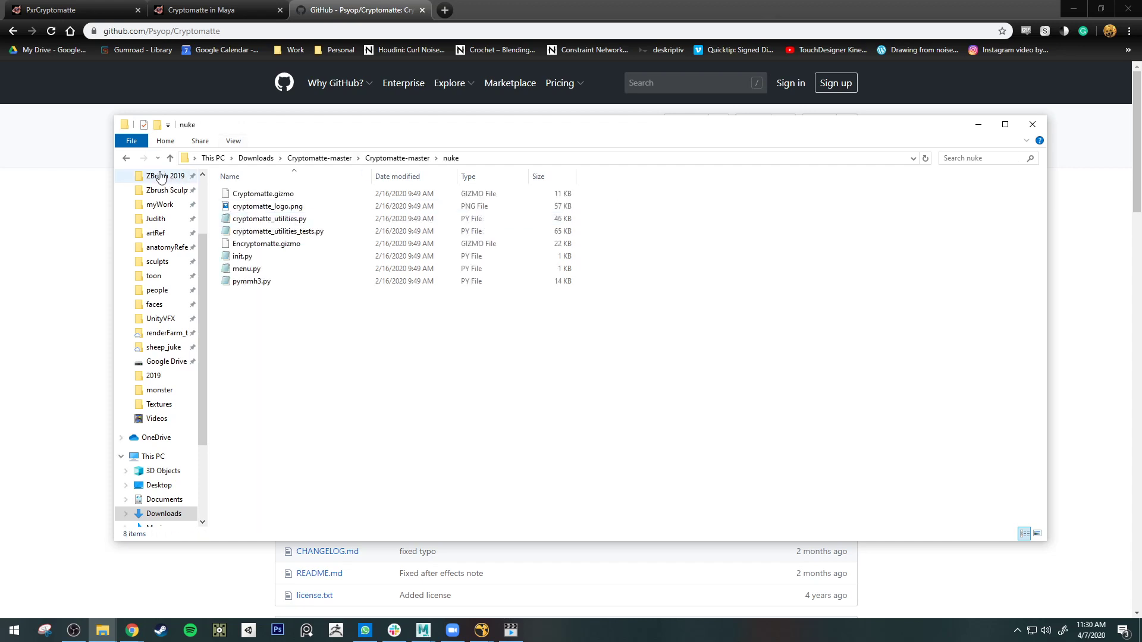
left_click(125, 158)
left_click_drag(448, 128, 392, 107)
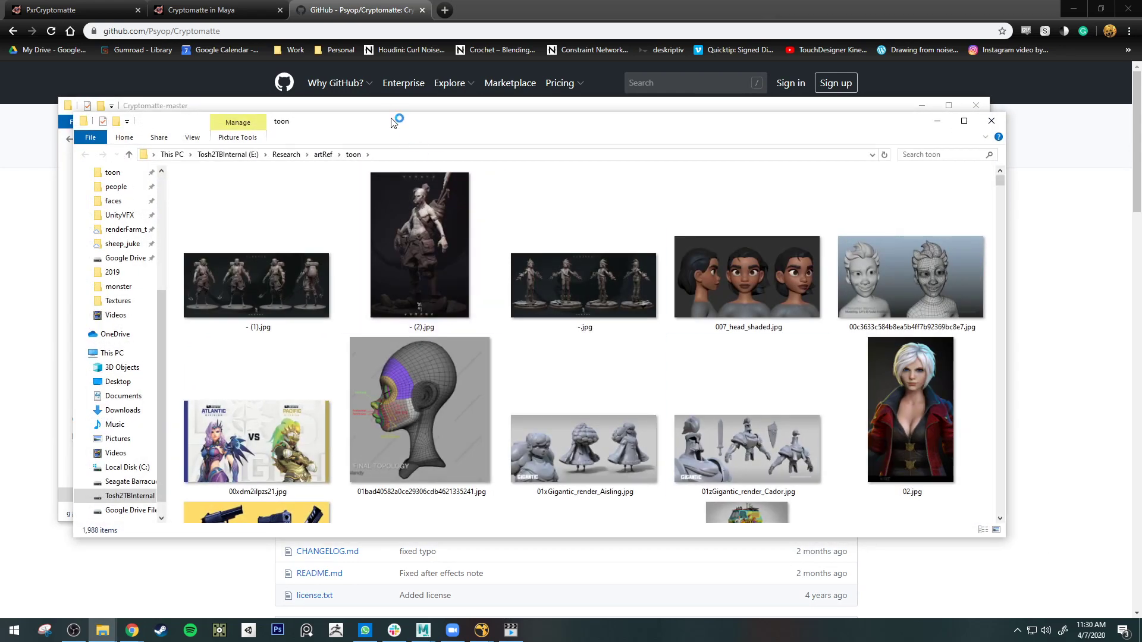
Step: Open Program Files > Nuke12.1v1 on the D: drive in a second File Explorer window and place it beside the Cryptomatte-master window
left_click_drag(393, 119, 1141, 105)
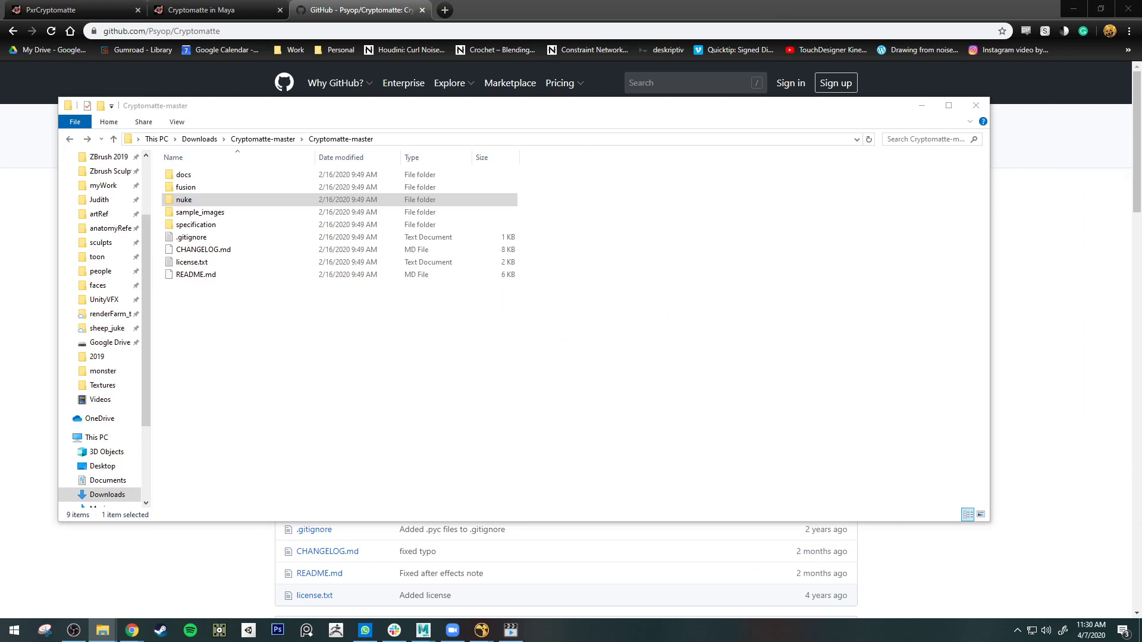
left_click_drag(1141, 105, 815, 137)
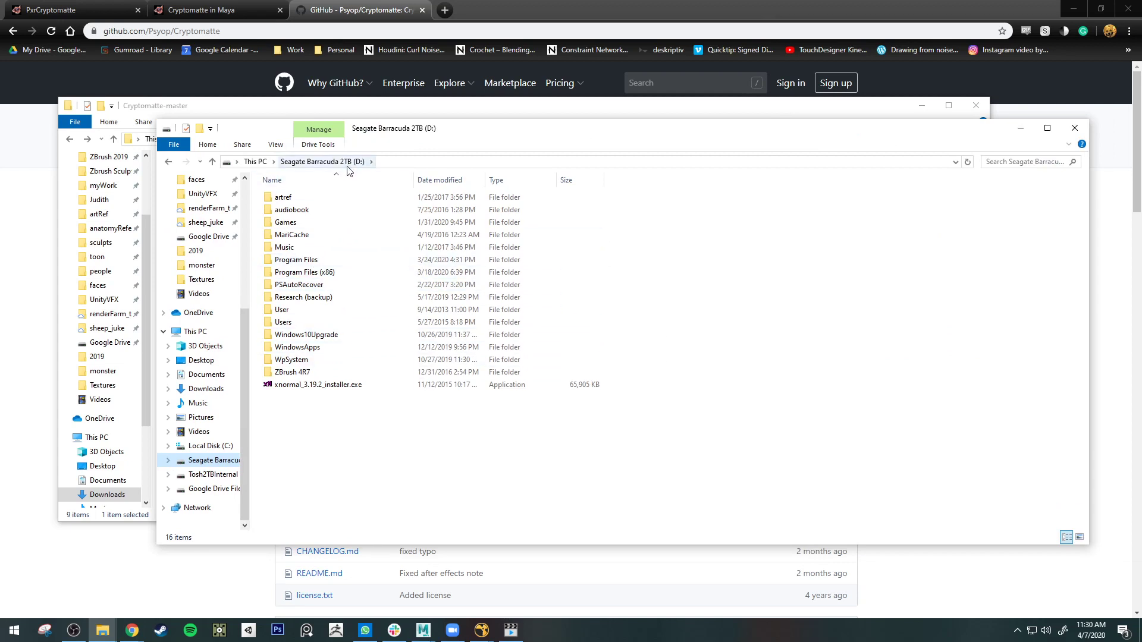
double_click(299, 262)
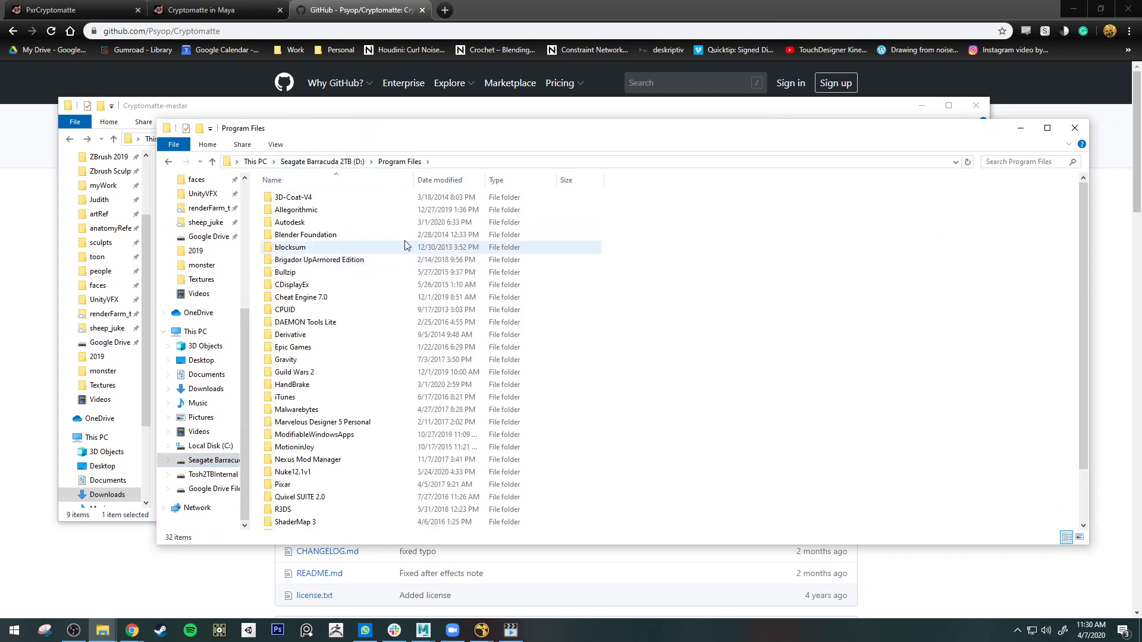
scroll(339, 452, "down", 2)
double_click(320, 413)
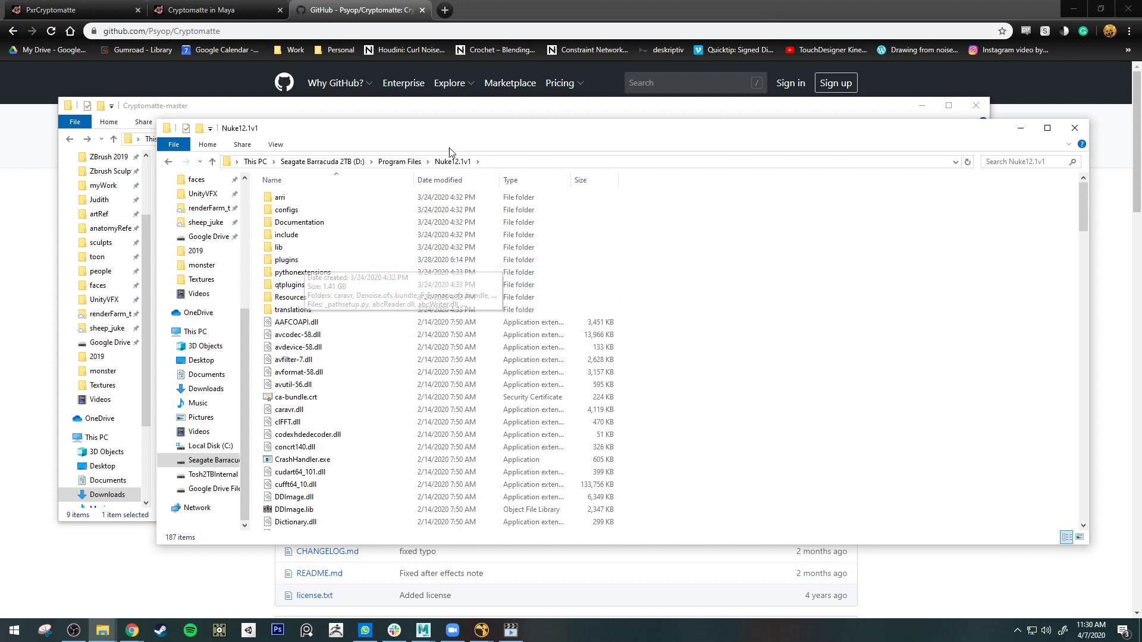
left_click_drag(467, 134, 756, 110)
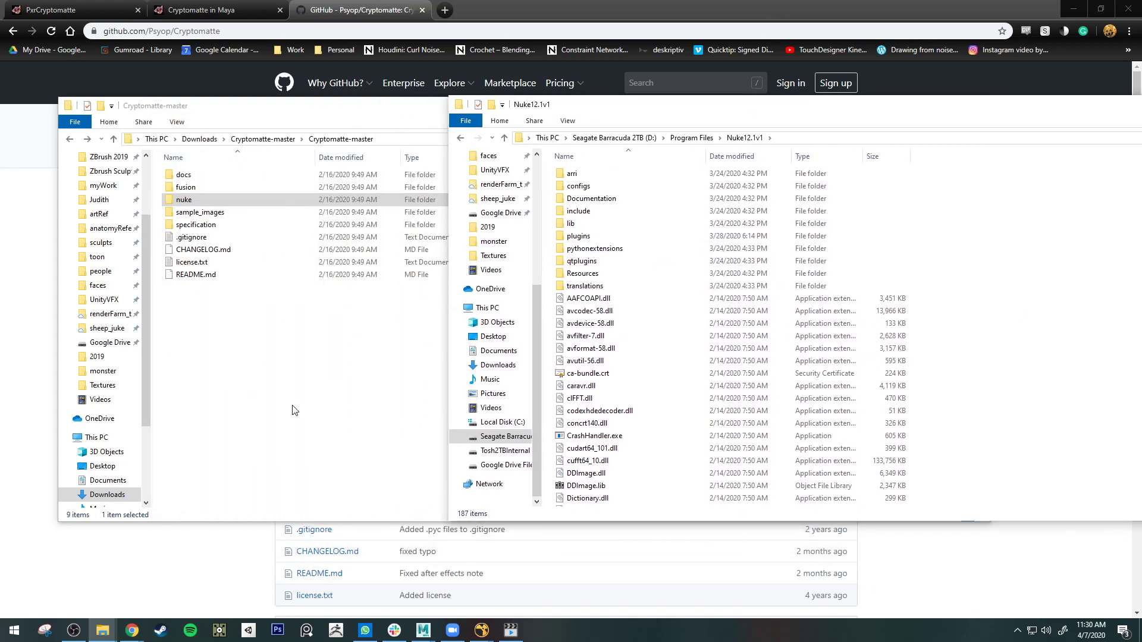
Step: Copy all files from the nuke folder inside Cryptomatte-master into the Nuke12.1v1 installation folder
left_click(292, 411)
double_click(237, 200)
left_click_drag(233, 321, 235, 175)
left_click_drag(724, 113, 503, 126)
left_click_drag(231, 240, 1014, 374)
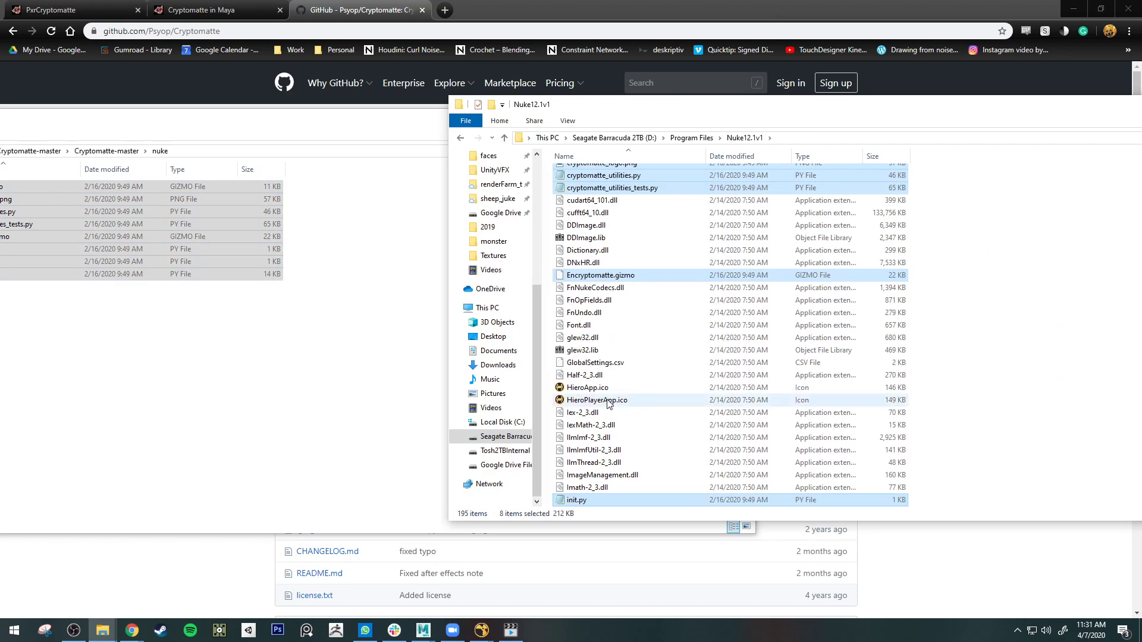
Step: Review the copied files in Nuke12.1v1, highlight the two cryptomatte_utilities lines of init.py in Notepad, and close the file
scroll(773, 431, "up", 3)
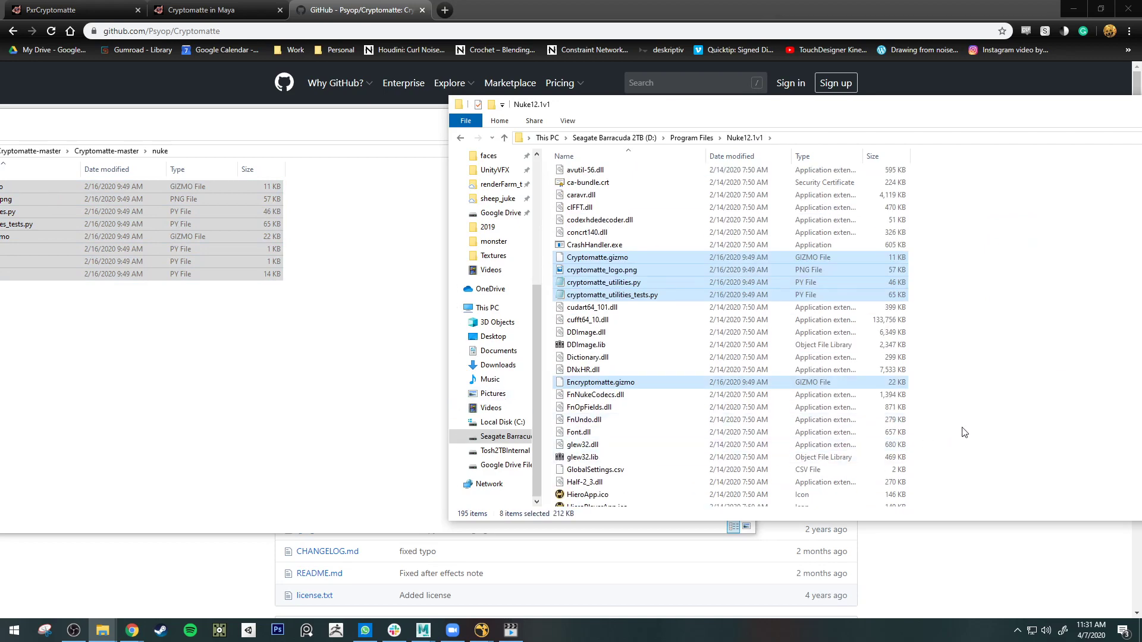
scroll(964, 432, "up", 5)
scroll(960, 430, "down", 14)
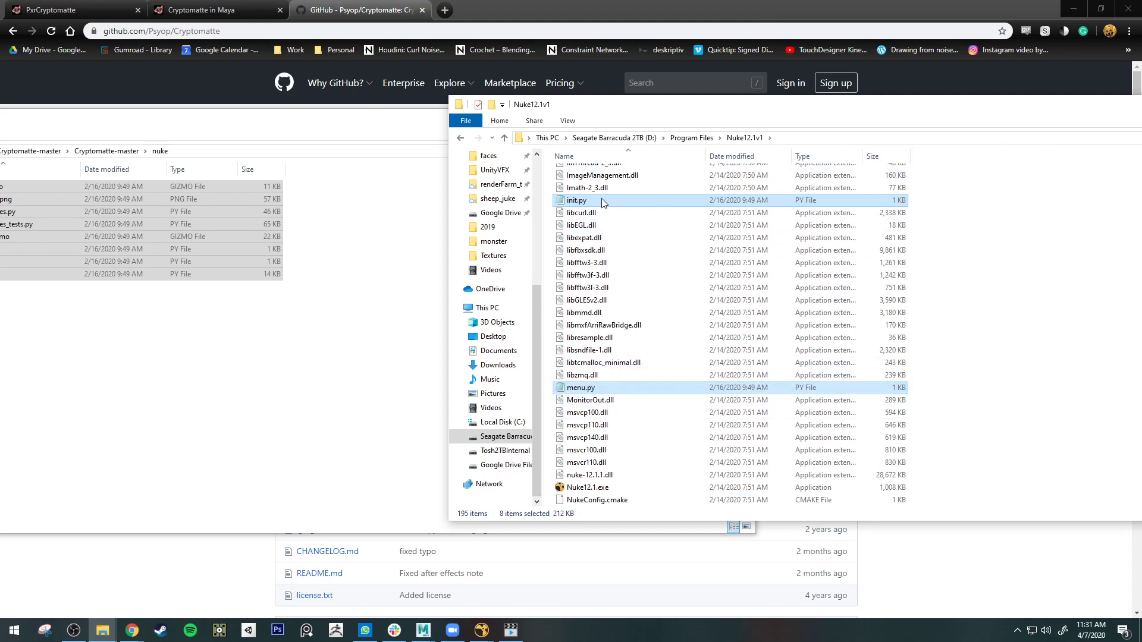
left_click(968, 308)
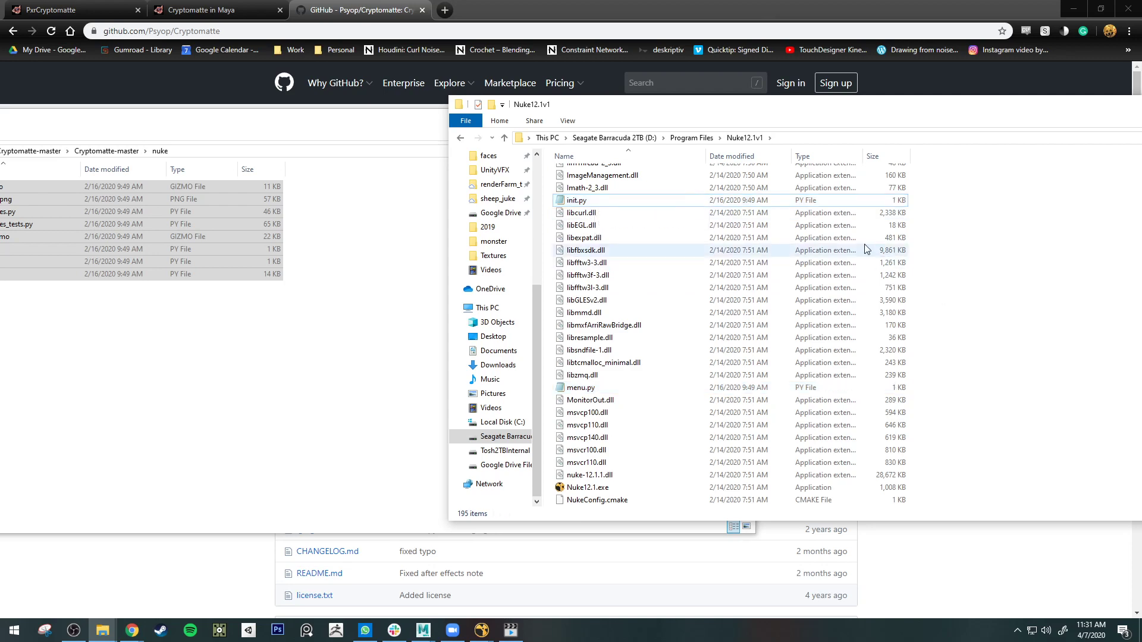
double_click(803, 202)
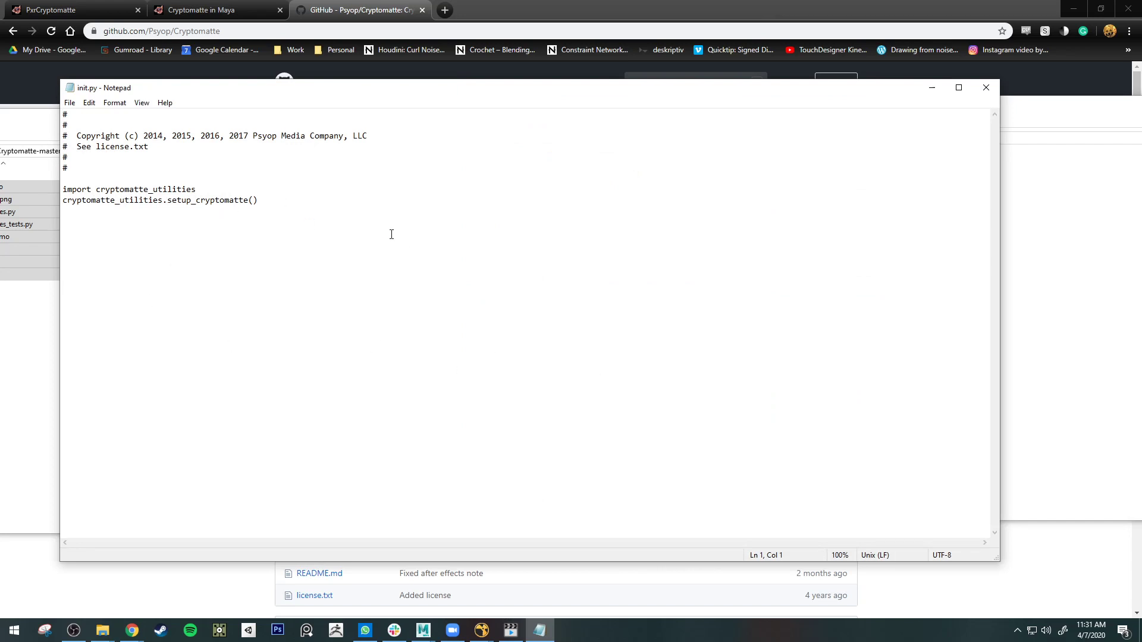
left_click_drag(335, 201, 63, 189)
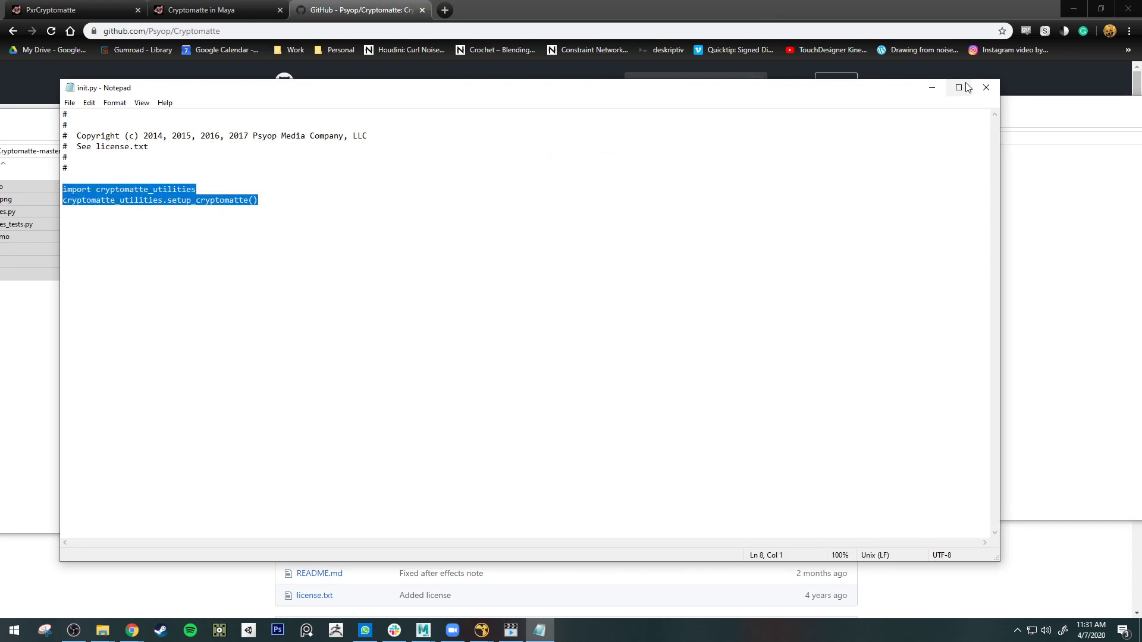
left_click(986, 86)
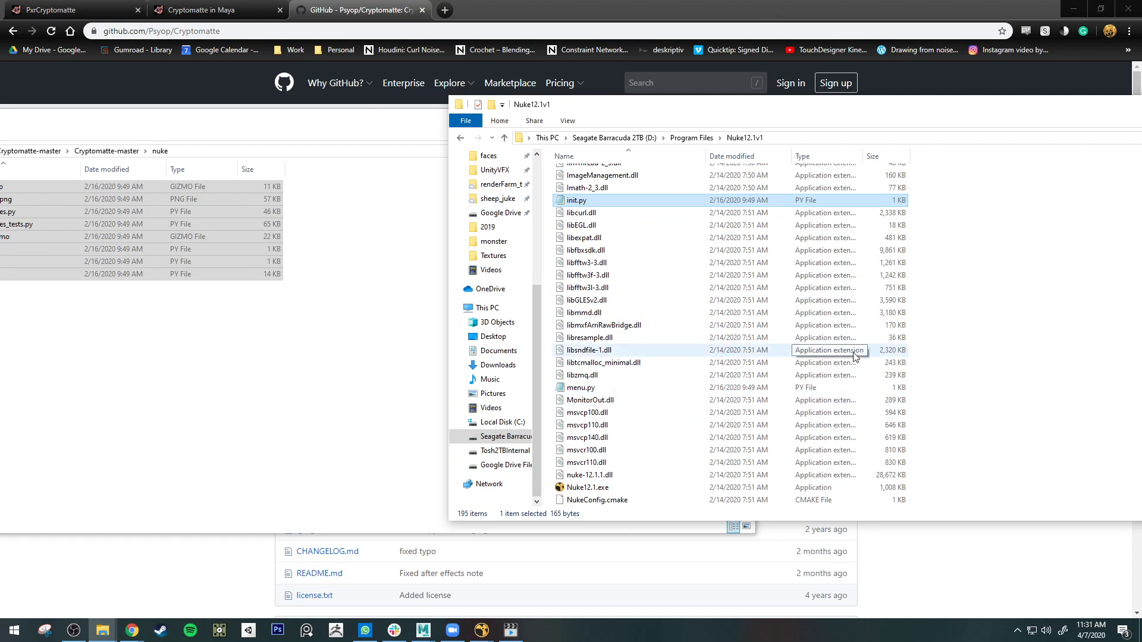
Step: Move the Cryptomatte nuke folder window aside and look through the Nuke12.1v1 folder up to its beginning
left_click(267, 434)
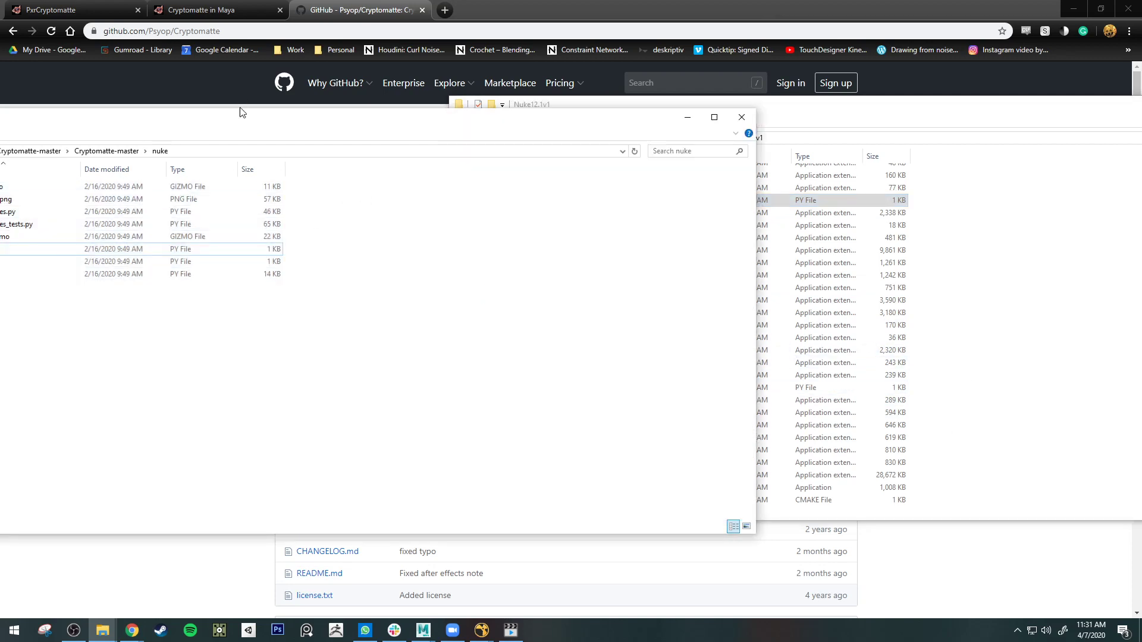
left_click_drag(242, 112, 613, 104)
left_click_drag(498, 122, 218, 237)
left_click(767, 250)
scroll(776, 241, "up", 8)
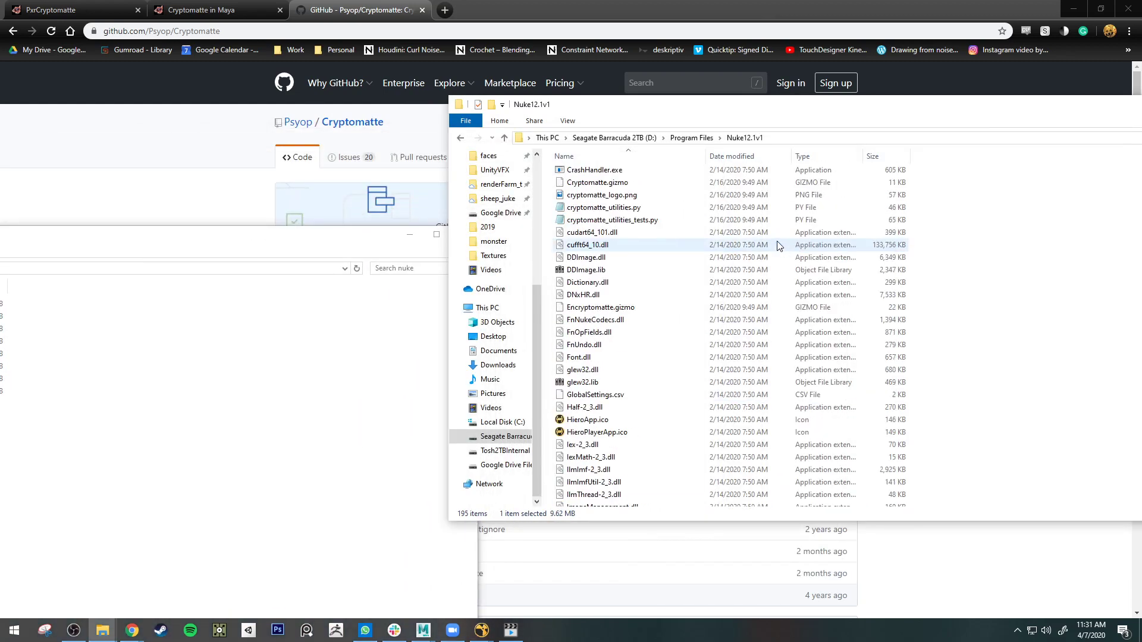
scroll(771, 247, "up", 1)
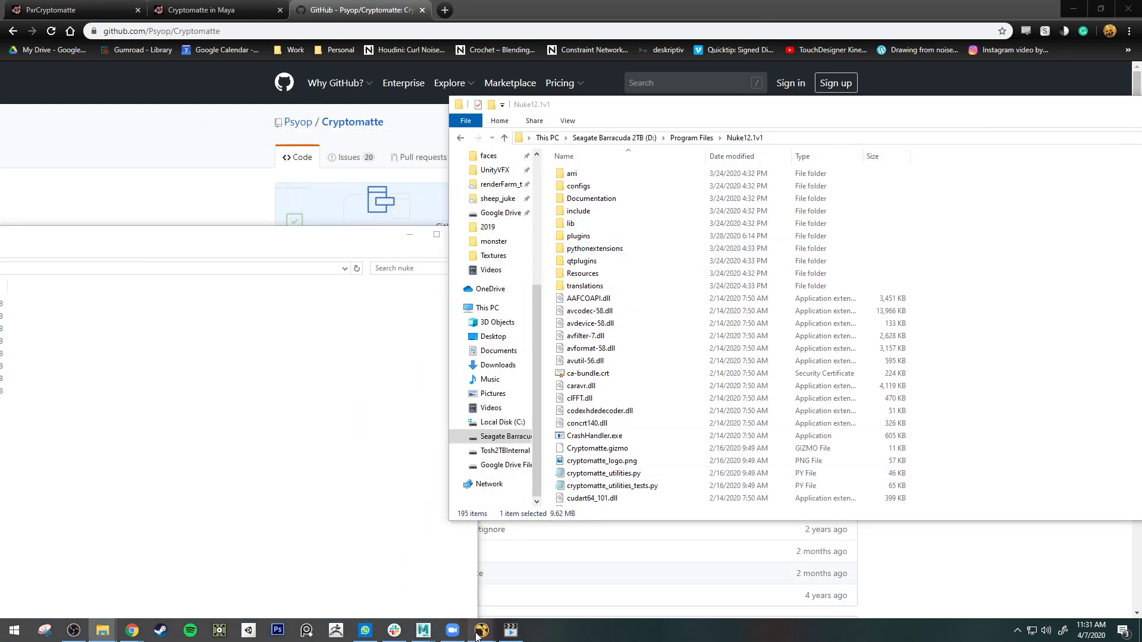
Step: Switch to Nuke, add a new Cryptomatte node after the existing one, and delete the original Cryptomatte1 node
mouse_move(481, 631)
left_click(562, 601)
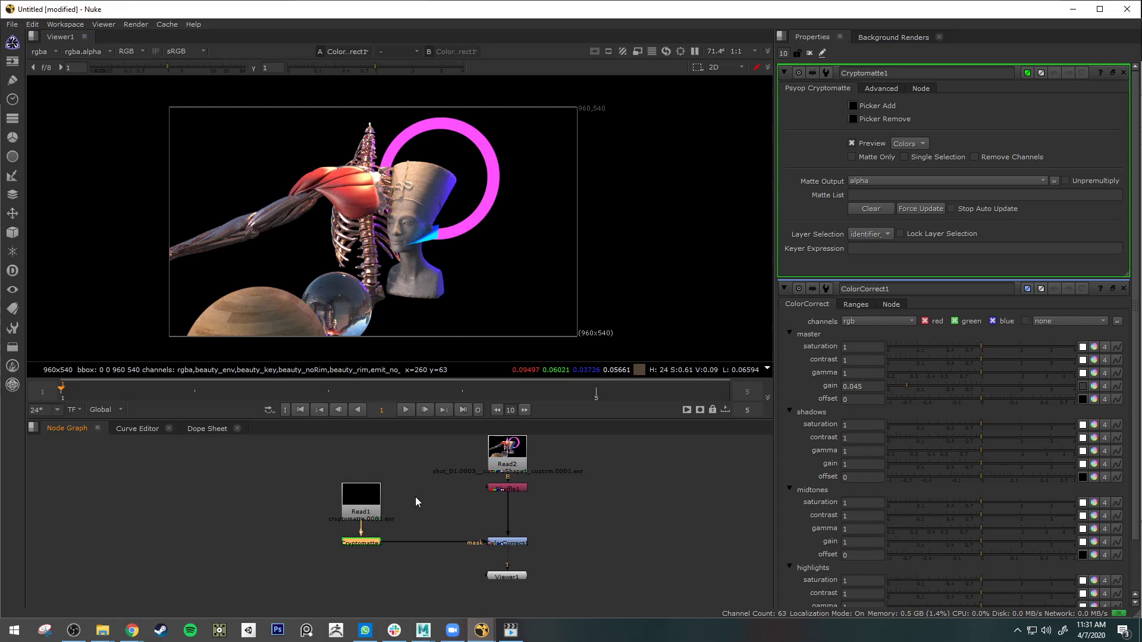
left_click(14, 43)
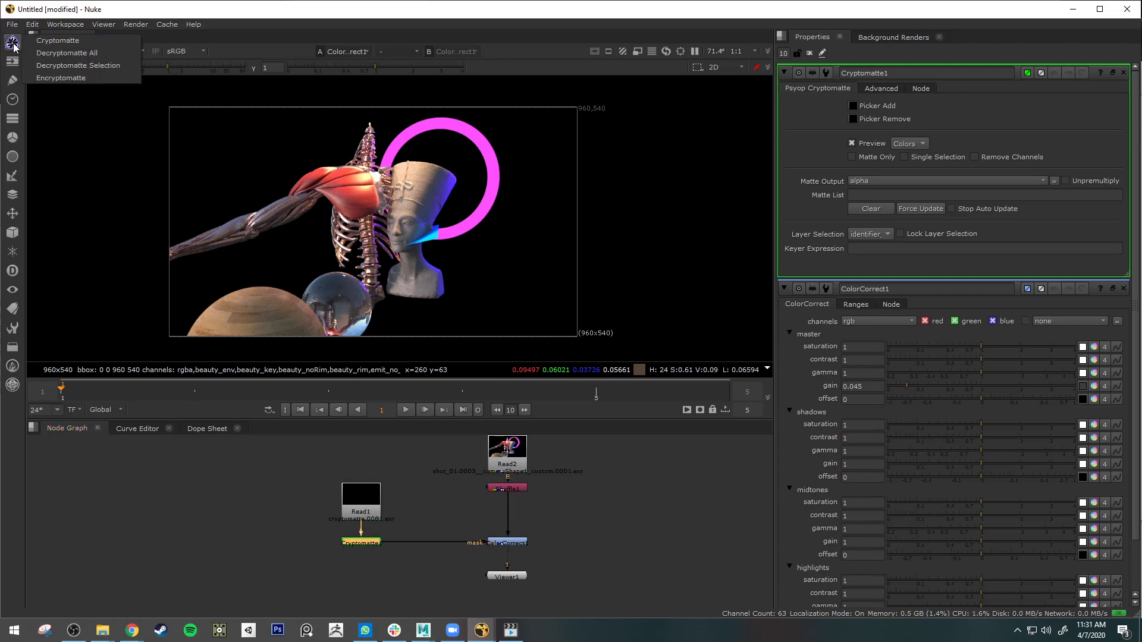
left_click(83, 40)
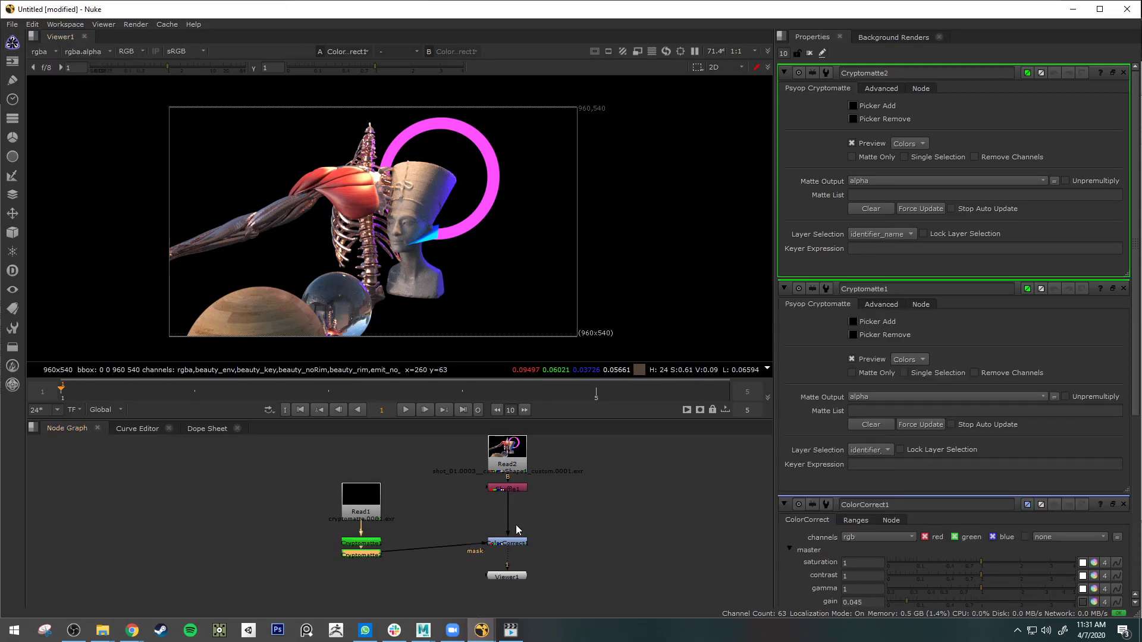
left_click(375, 543)
key("Delete")
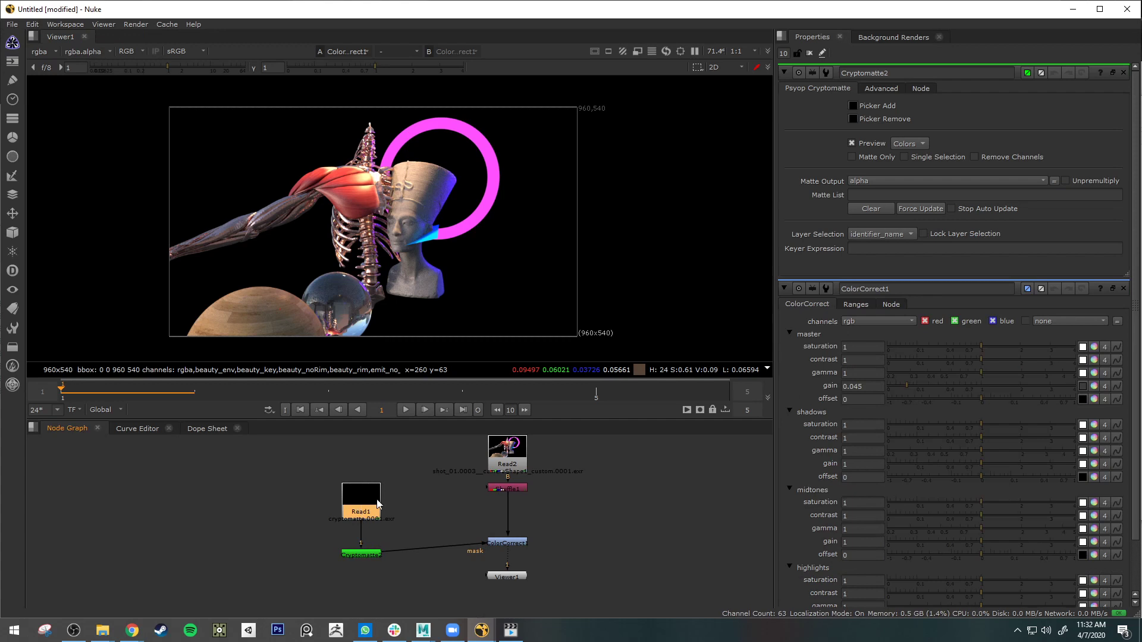
Step: Highlight the cryptomatte.####.exr file name in Read1's properties, and line up Read1 directly above the Cryptomatte node
left_click_drag(377, 504, 111, 505)
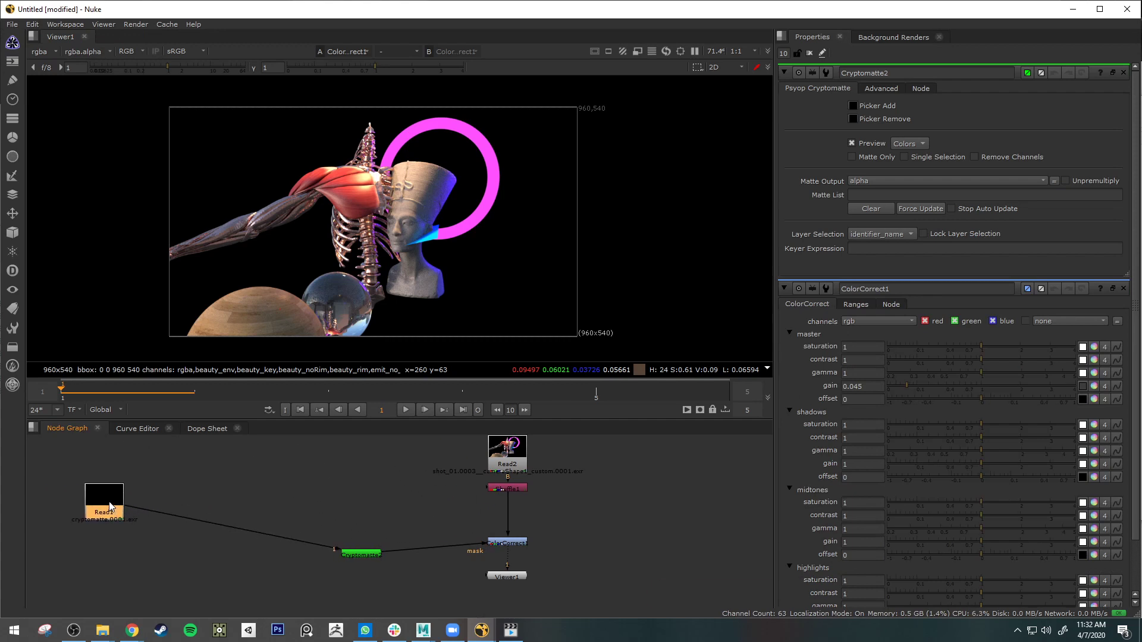
double_click(111, 505)
left_click_drag(1040, 106, 1108, 107)
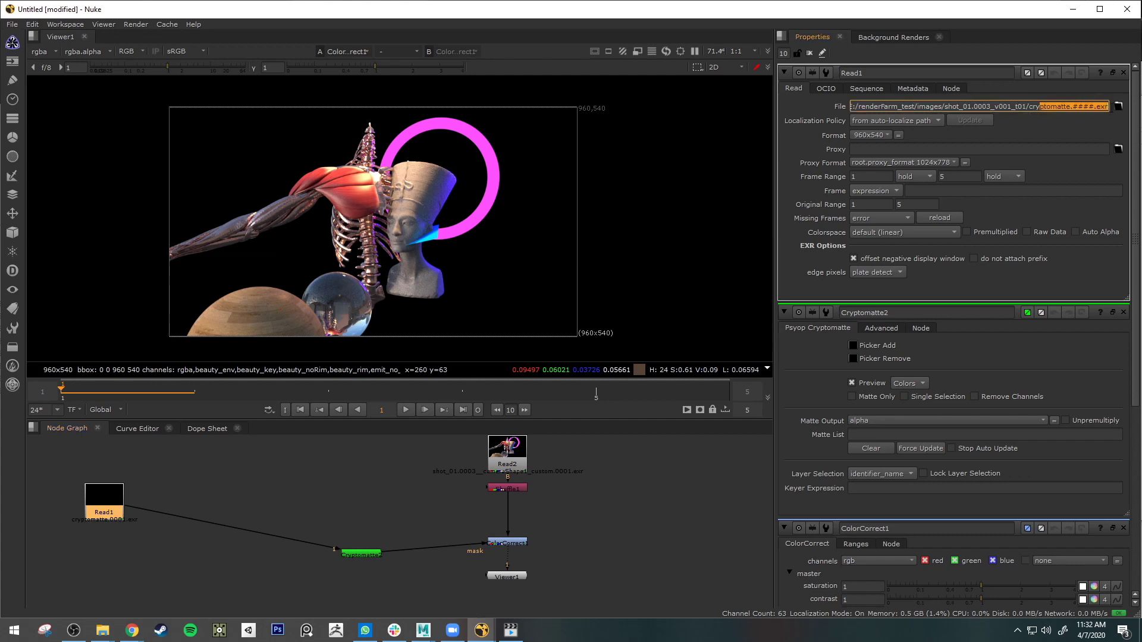
left_click_drag(98, 506, 355, 484)
mouse_move(362, 556)
left_mouse_down()
mouse_move(363, 526)
mouse_move(363, 541)
left_mouse_up()
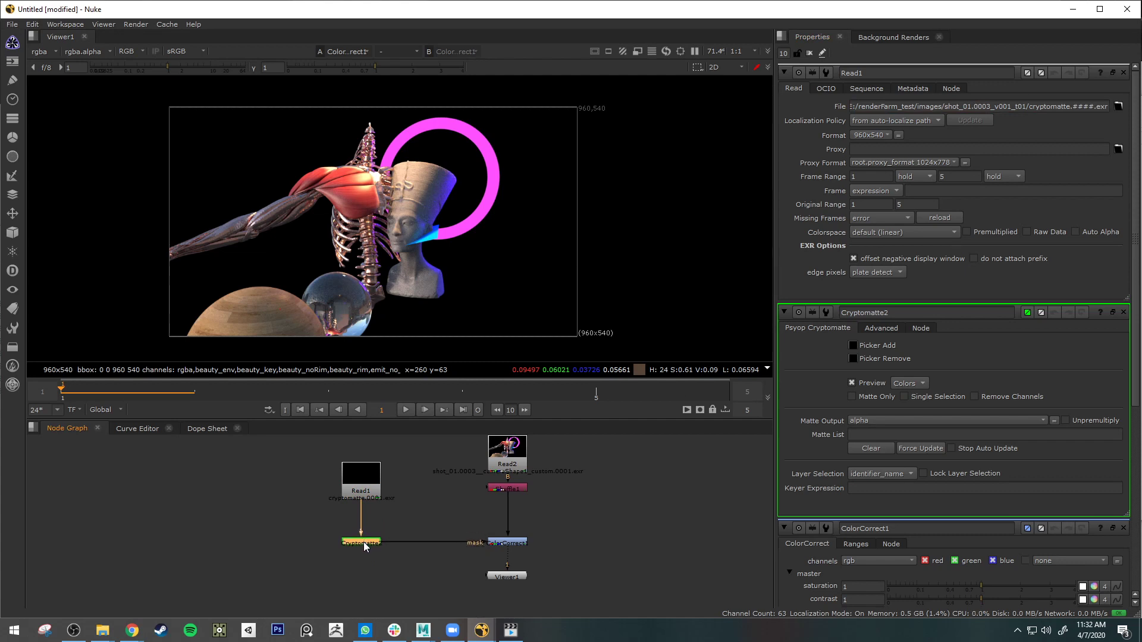
Step: View the Cryptomatte node's output, bring up its properties, and place Viewer1 directly below the node
key("1")
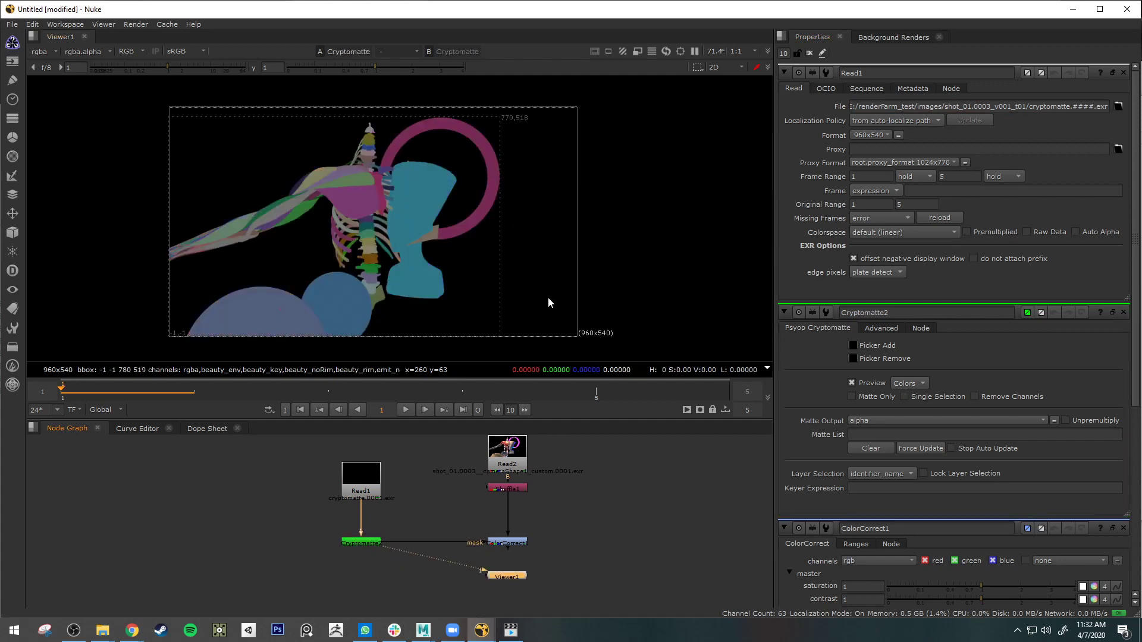
double_click(362, 544)
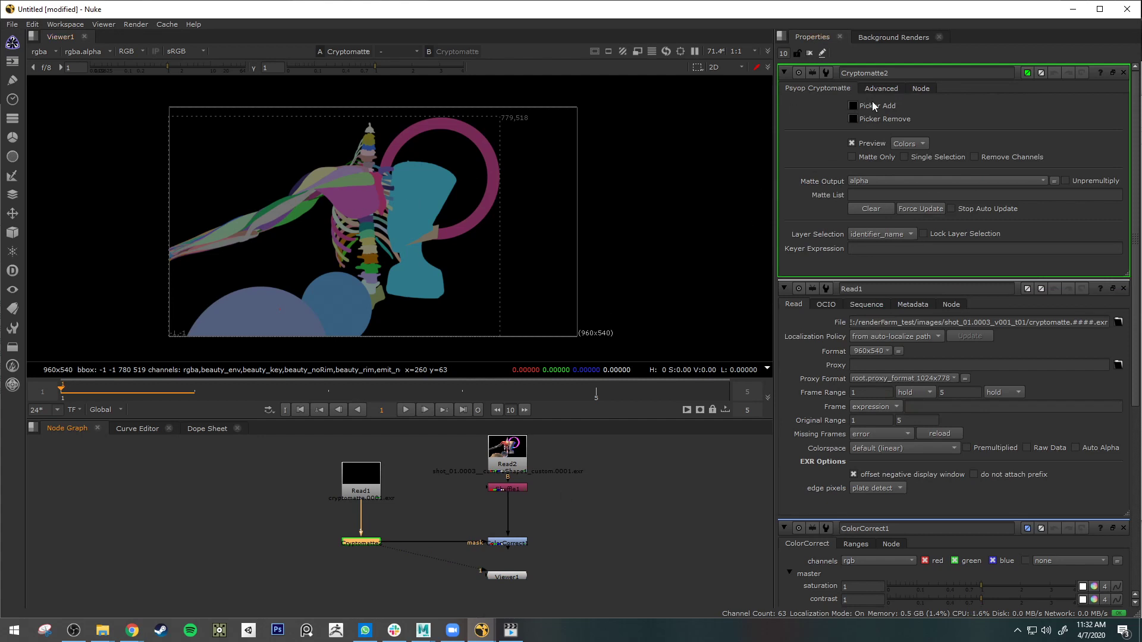
left_click_drag(515, 580, 365, 580)
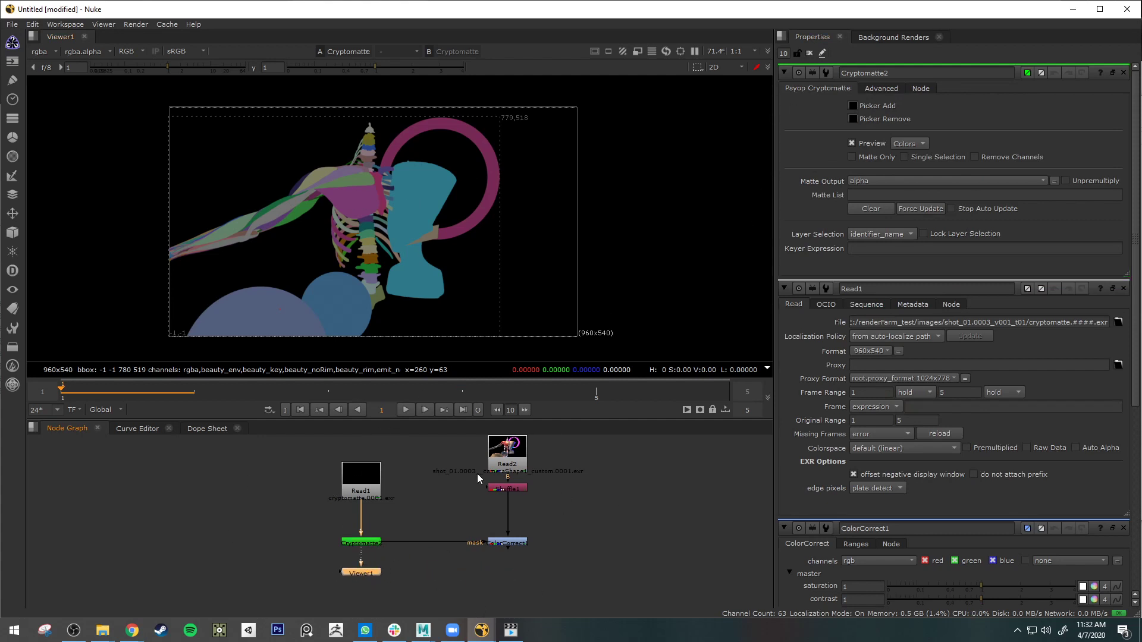
Step: Adjust the spacing of Read1 and Viewer1 around the Cryptomatte node, and send that node's output to the viewer again
left_click_drag(343, 466, 365, 510)
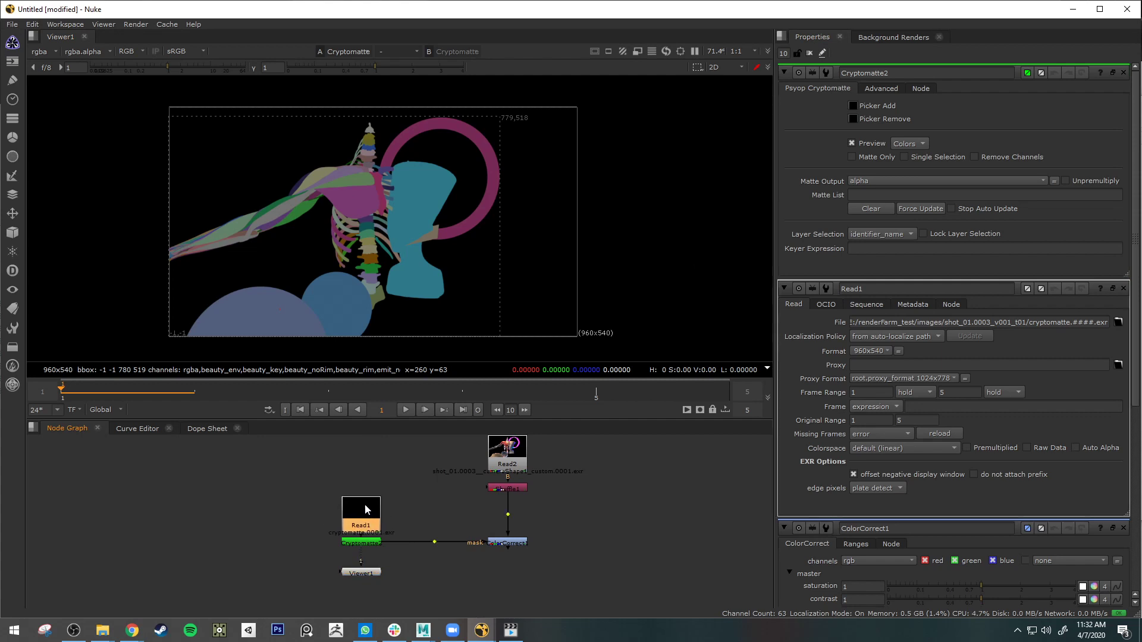
left_click_drag(366, 572, 361, 492)
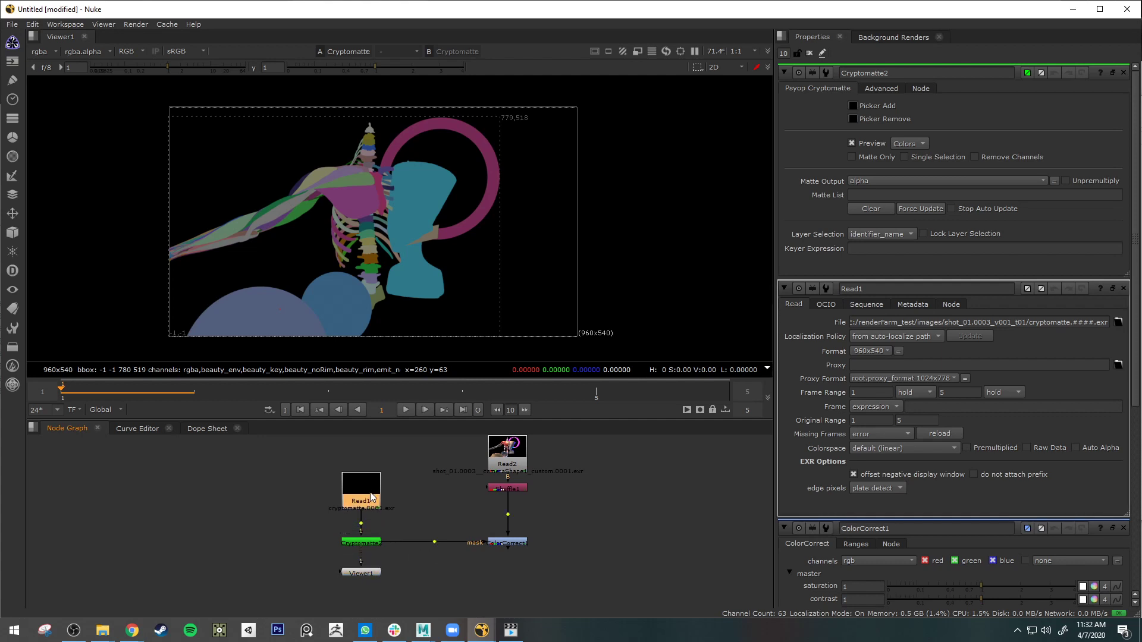
left_click(403, 569)
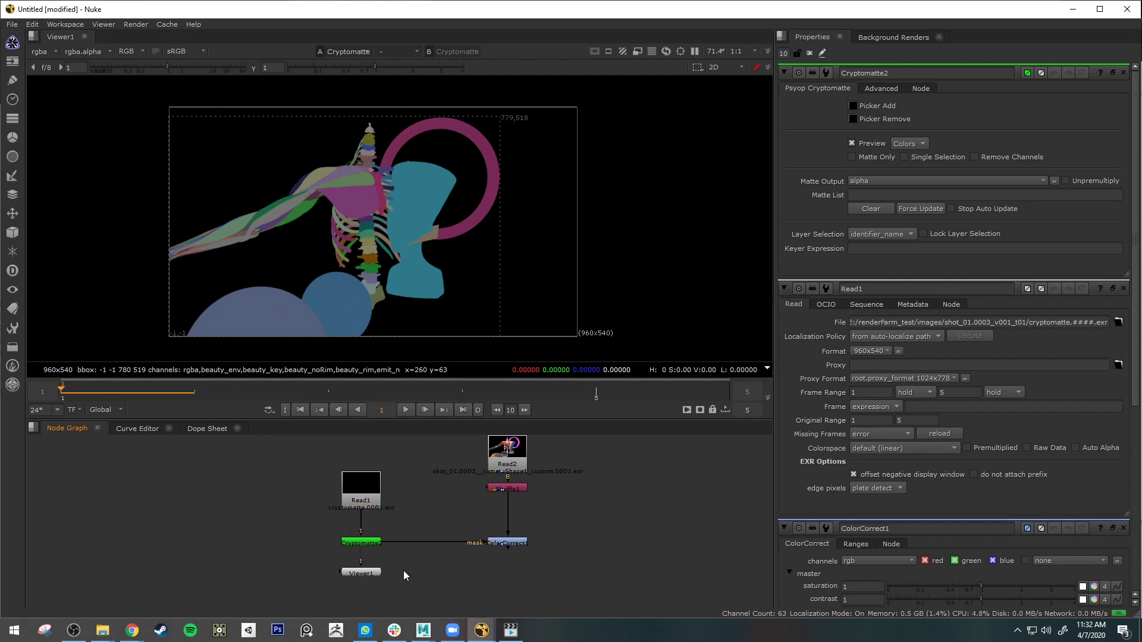
left_click(369, 544)
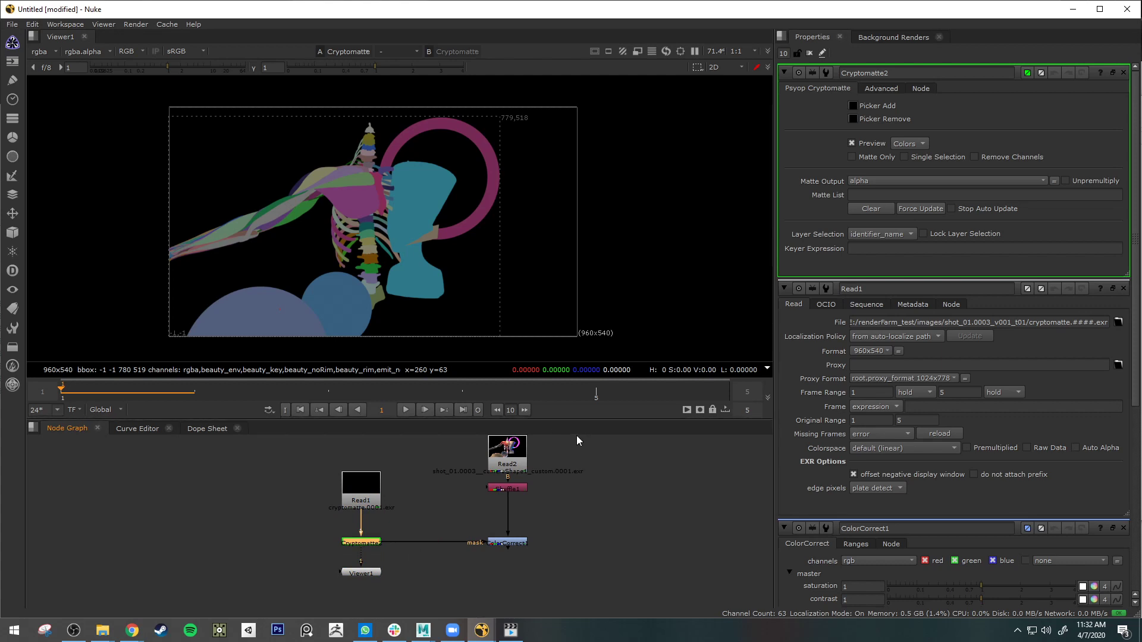
left_click_drag(361, 572, 361, 576)
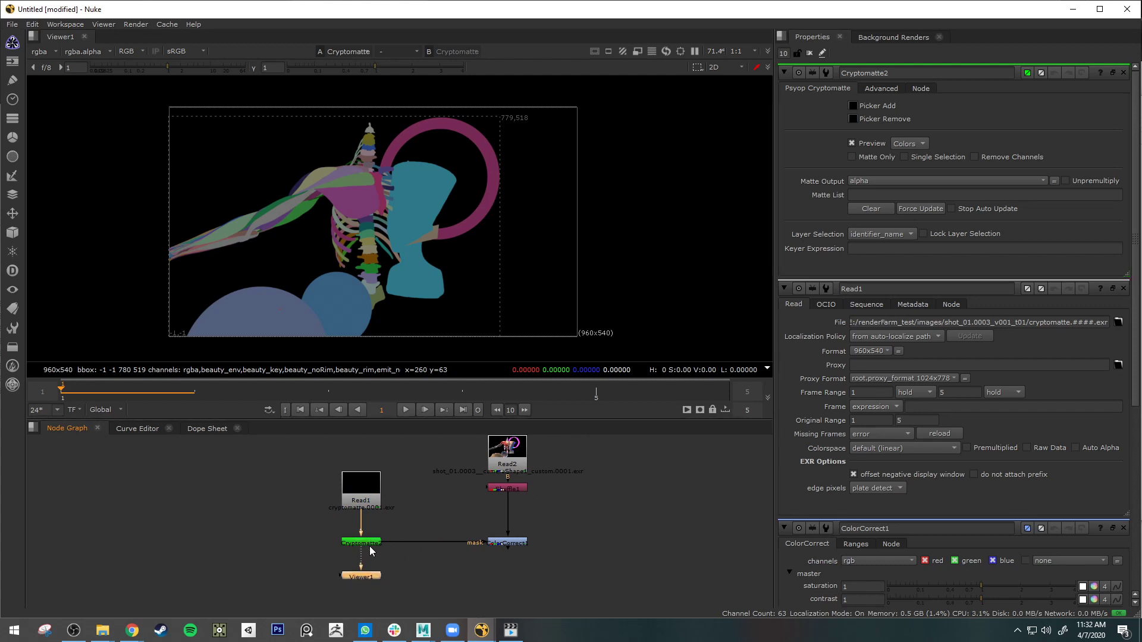
left_click(373, 545)
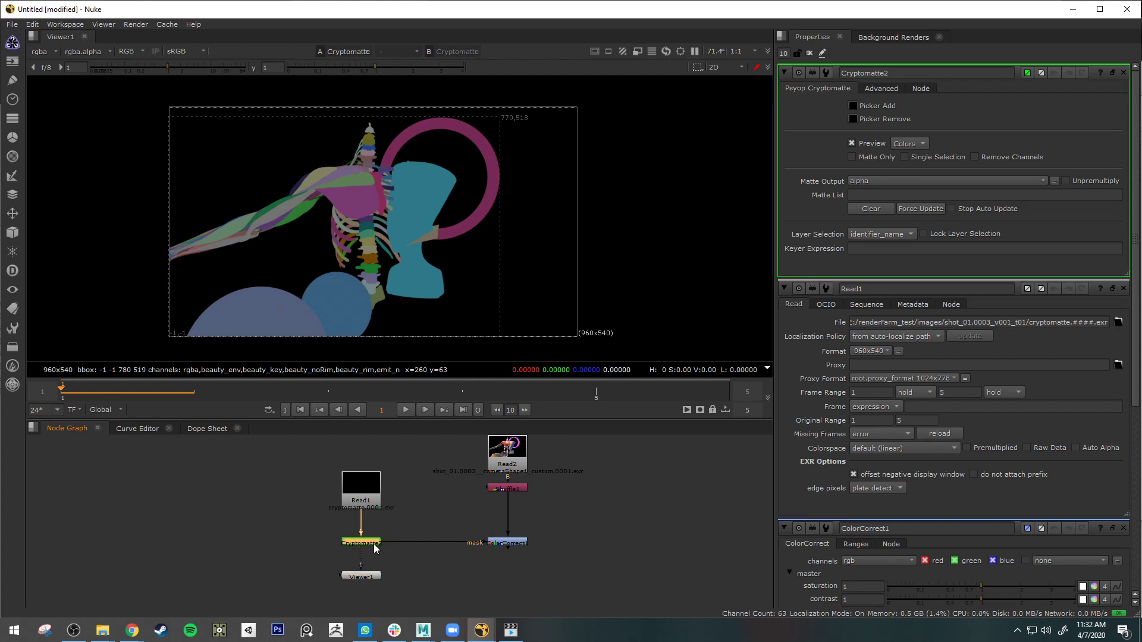
key("1")
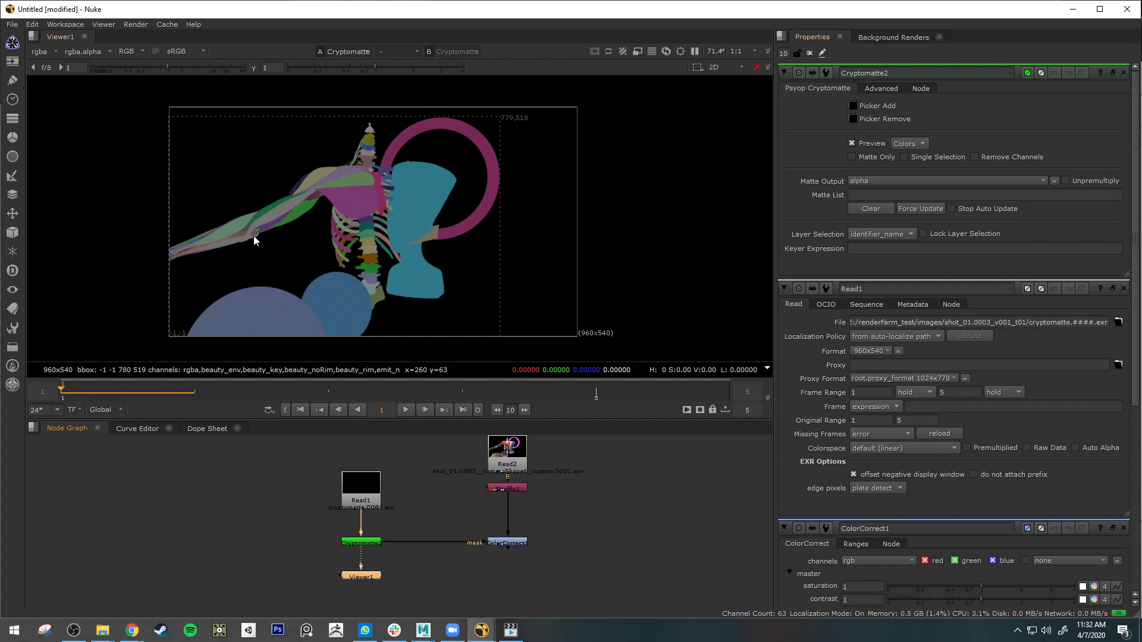
Step: Activate Picker Add on Cryptomatte2 and add the Nefertiti bust, the chest muscle and the shoulder muscles to the matte
left_click(855, 105)
left_click(409, 199, "ctrl")
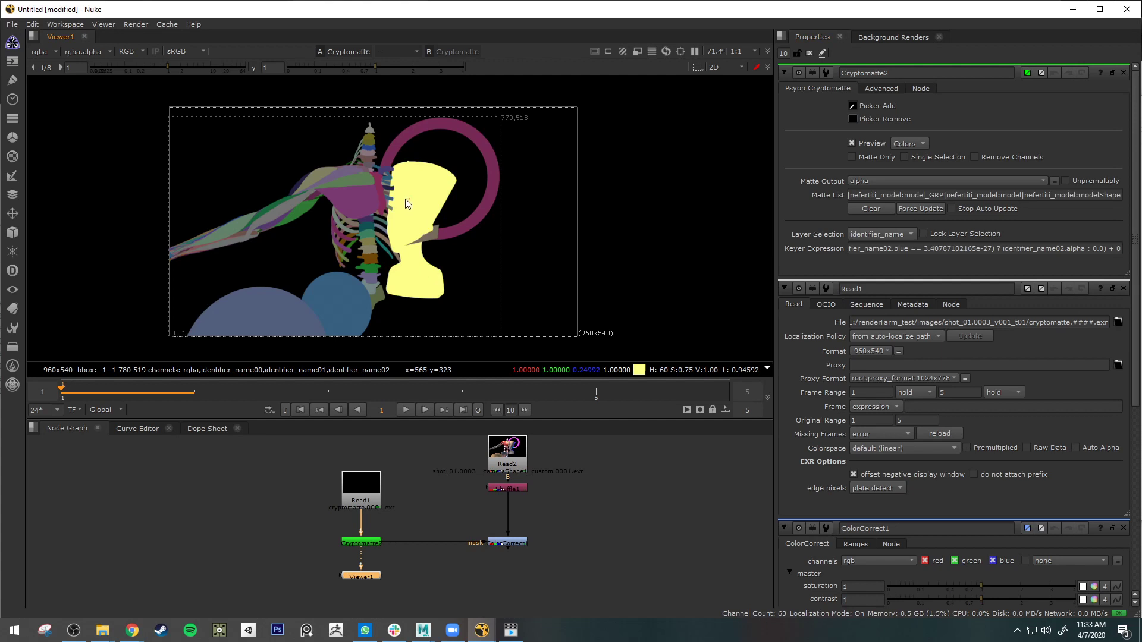
left_click(362, 197, "ctrl")
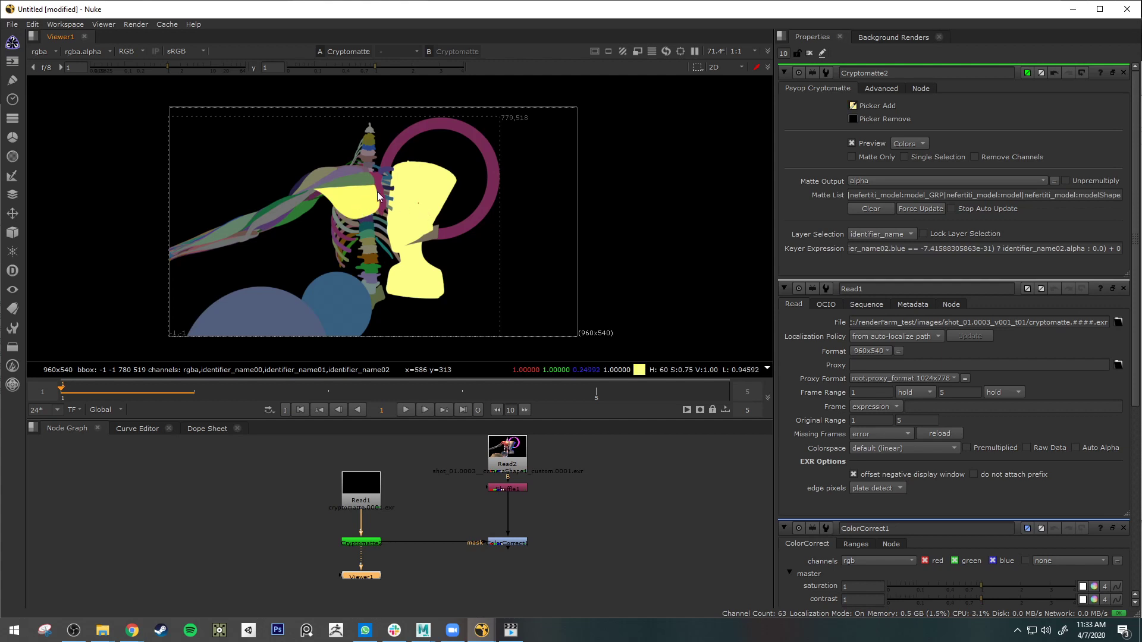
left_click(352, 173, "ctrl")
left_click(326, 170, "ctrl")
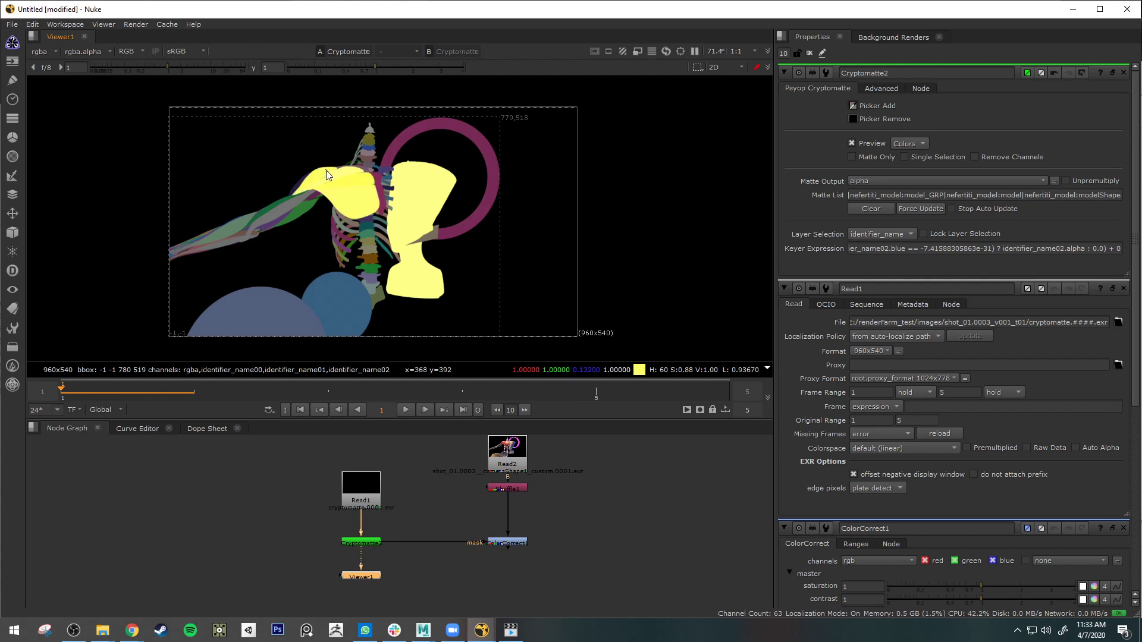
Step: Add the remaining arm muscles and the two foreground spheres to the Cryptomatte2 matte
left_click(270, 220, "ctrl")
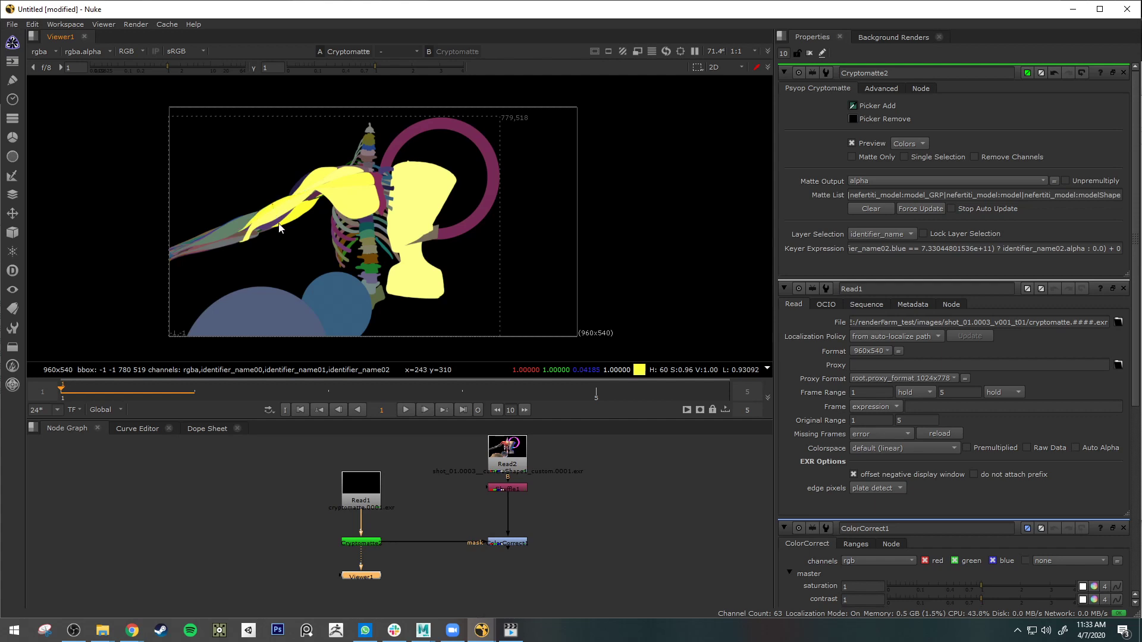
left_click(237, 225, "ctrl")
left_click(255, 309, "ctrl")
left_click(336, 299, "ctrl")
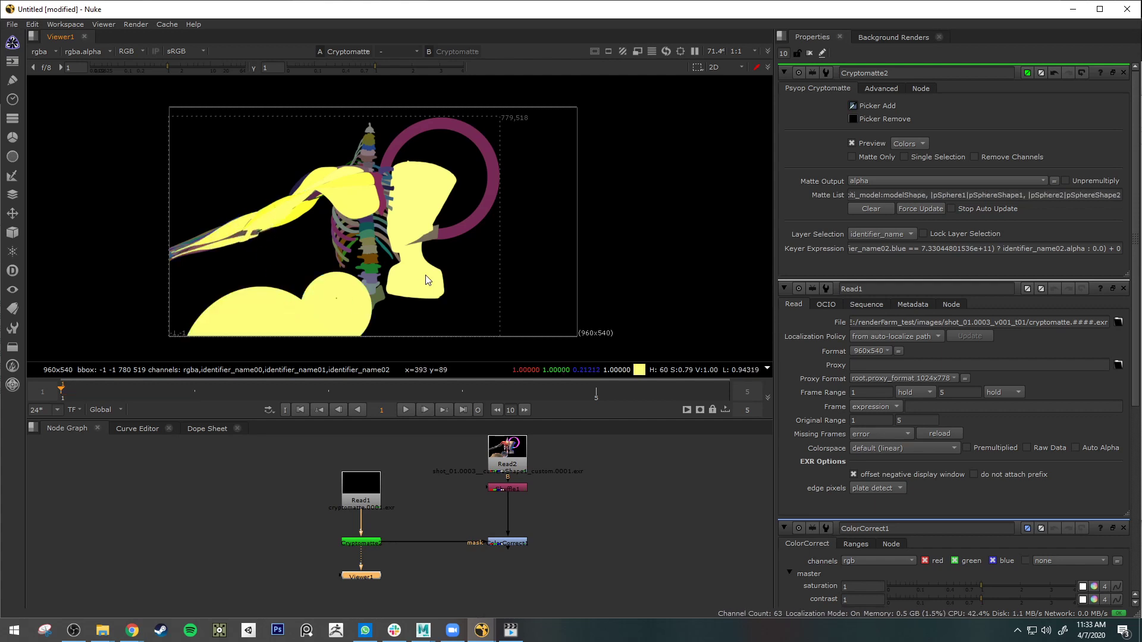
Step: View ColorCorrect1's output and add the torus ring behind the bust to the matte
left_click(515, 542)
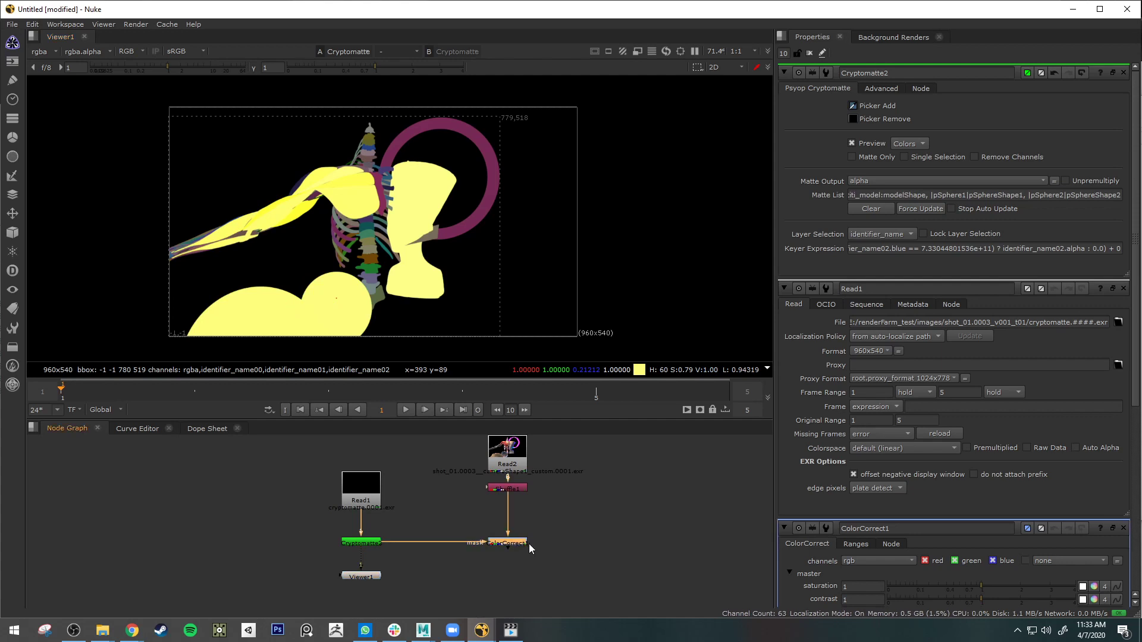
key("2")
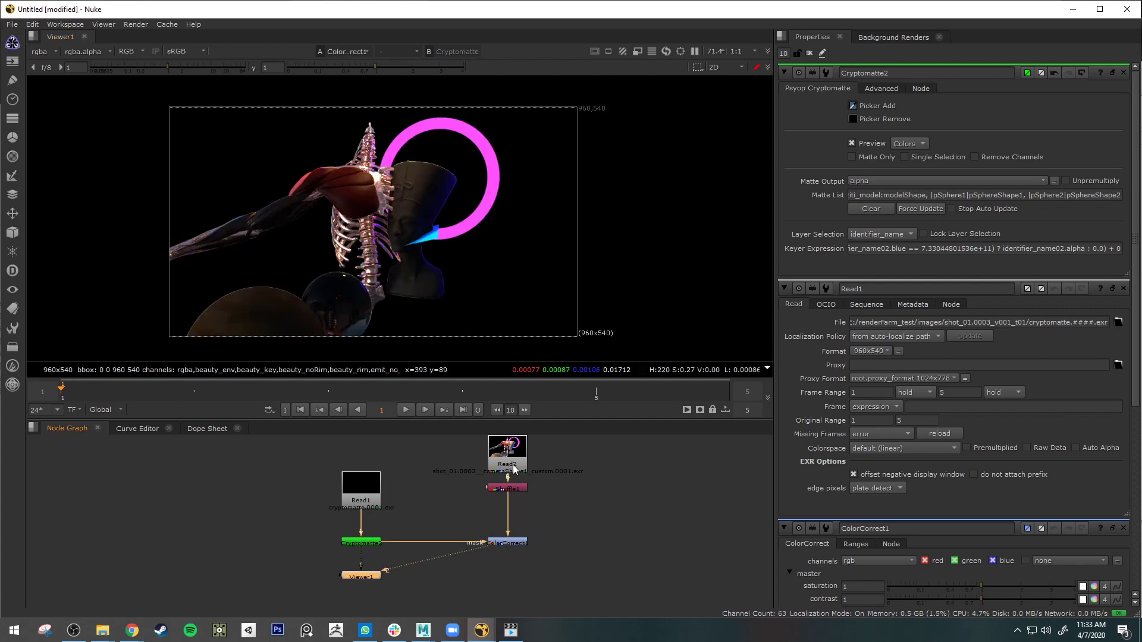
left_click(455, 226, "ctrl")
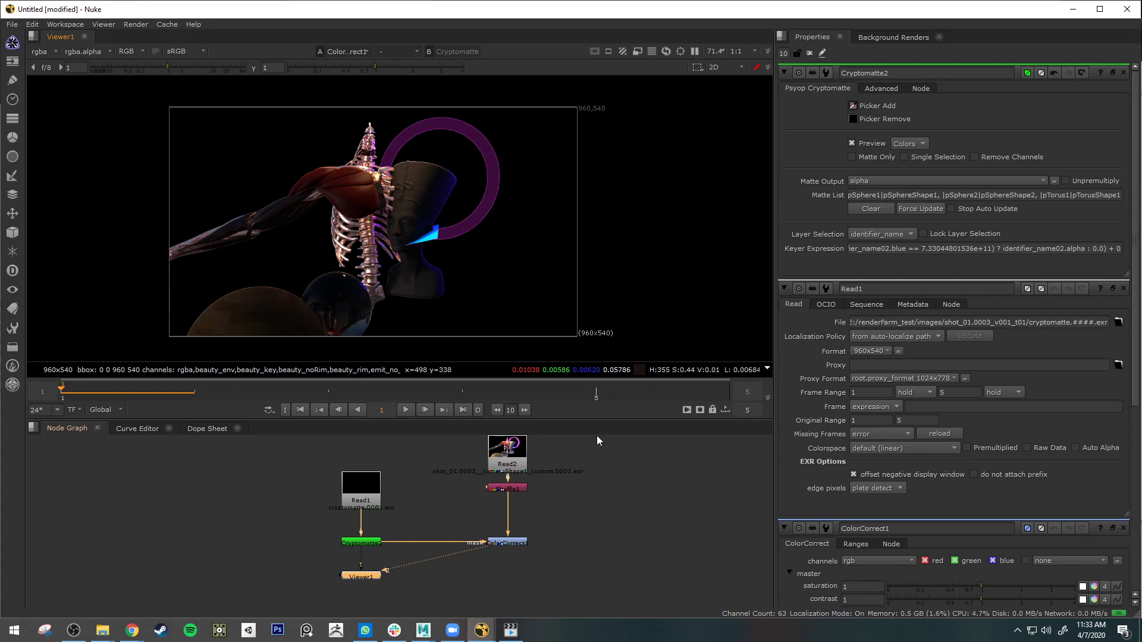
Step: Activate Picker Remove and take the Nefertiti bust, the chest and shoulder muscles and an arm muscle out of the matte
left_click(852, 118)
left_click(416, 204, "ctrl")
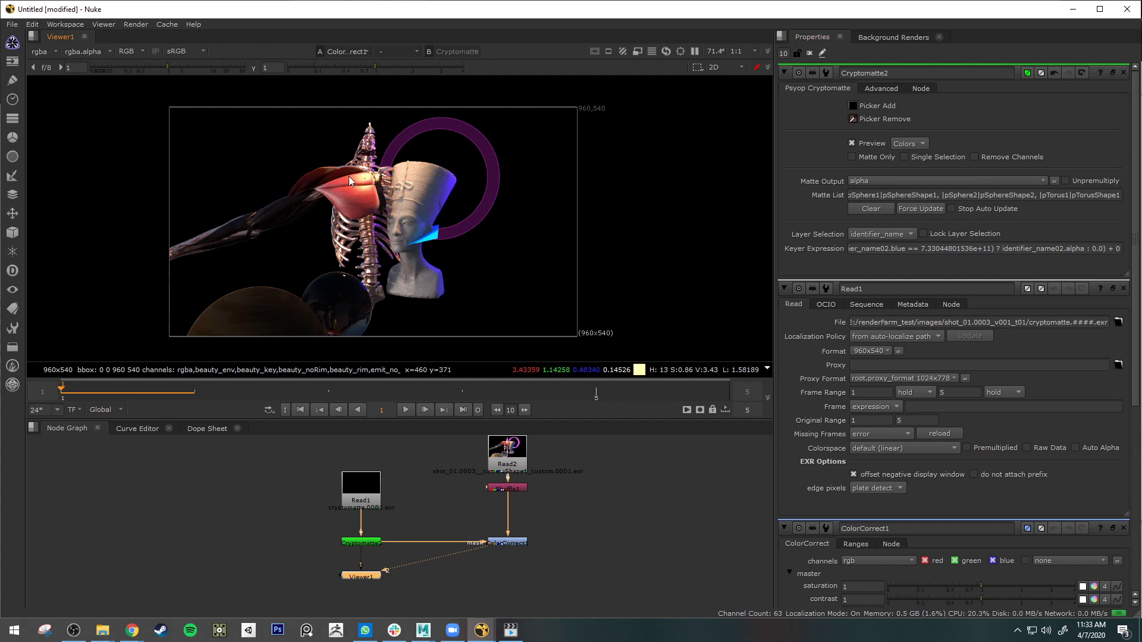
left_click(301, 188, "ctrl")
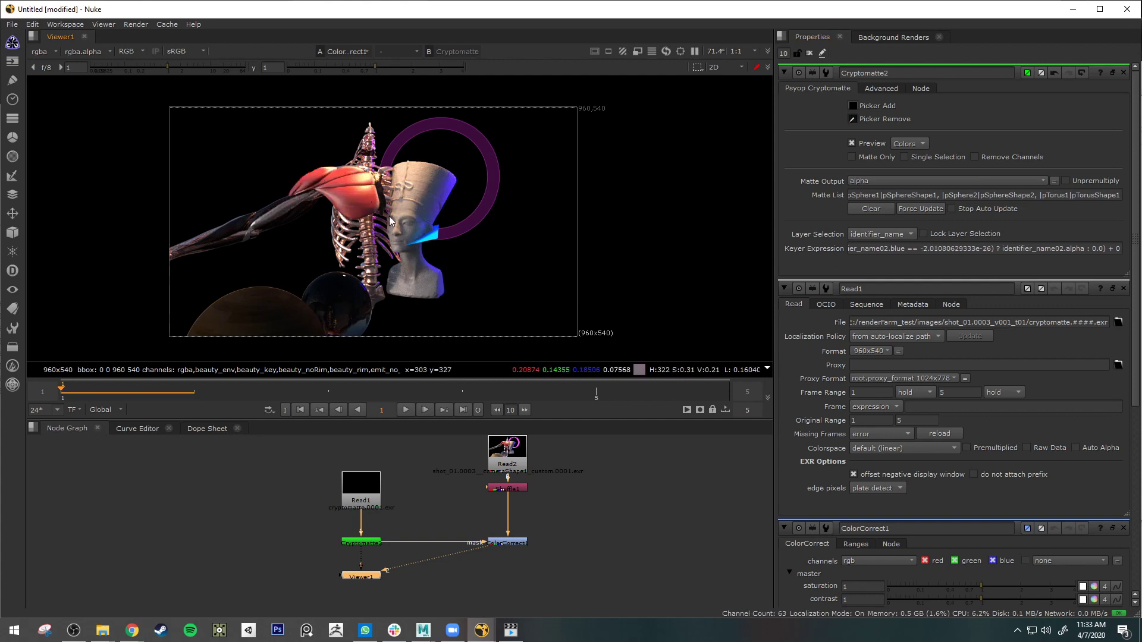
left_click(280, 221, "ctrl")
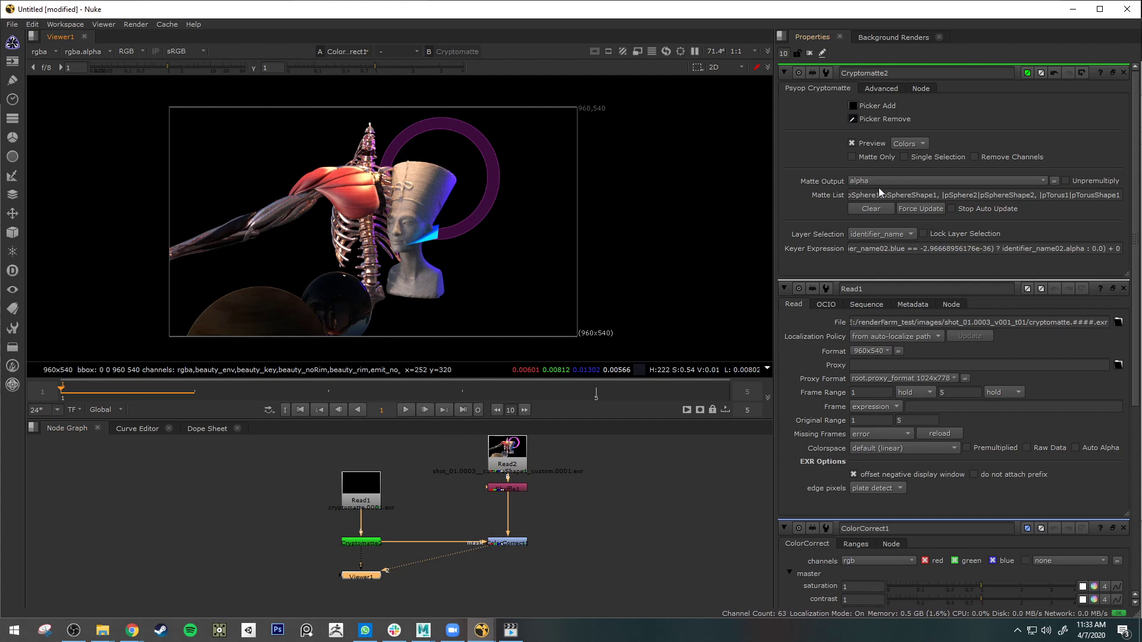
Step: Empty Cryptomatte2's Matte List and clear the matte selection, leaving the Matte Output on alpha
left_click(904, 182)
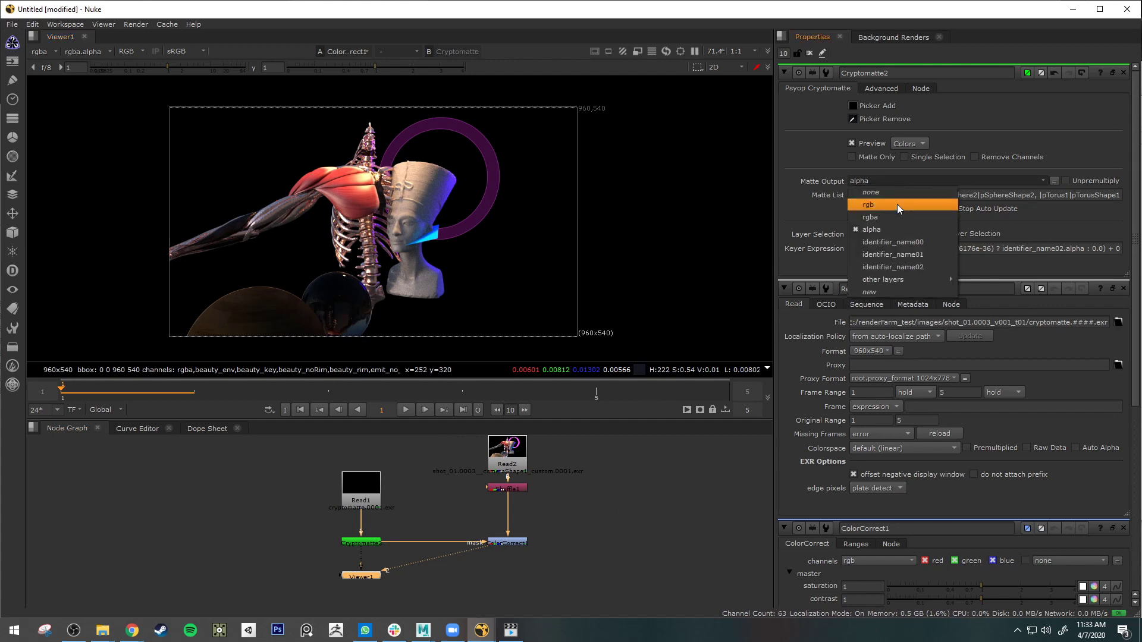
left_click(822, 215)
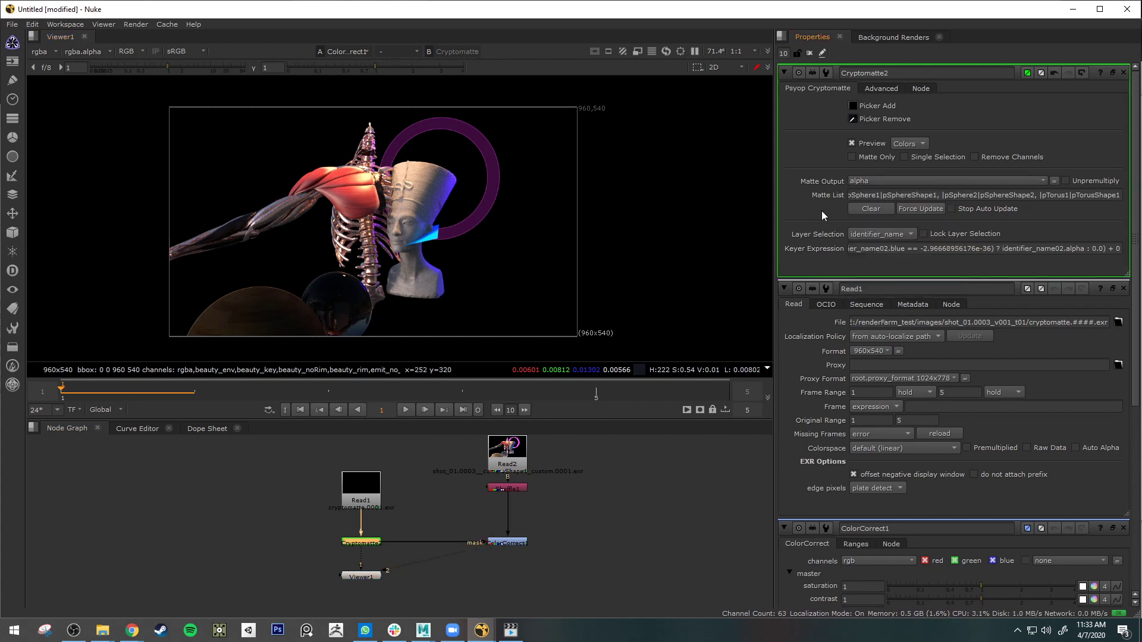
triple_click(1025, 195)
key("BackSpace")
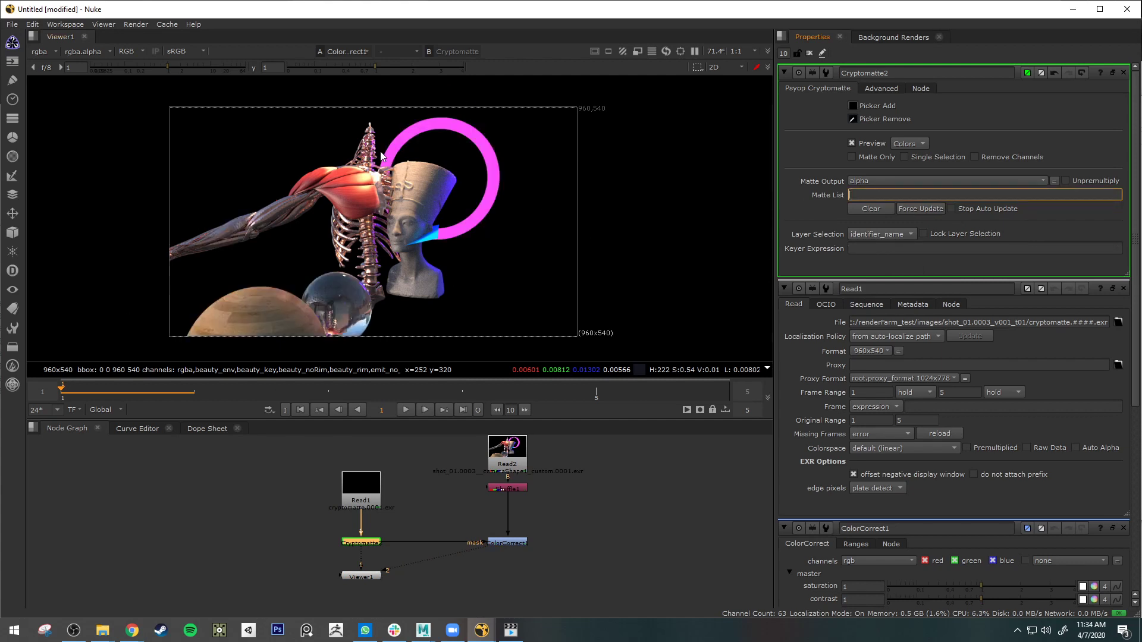
left_click(869, 210)
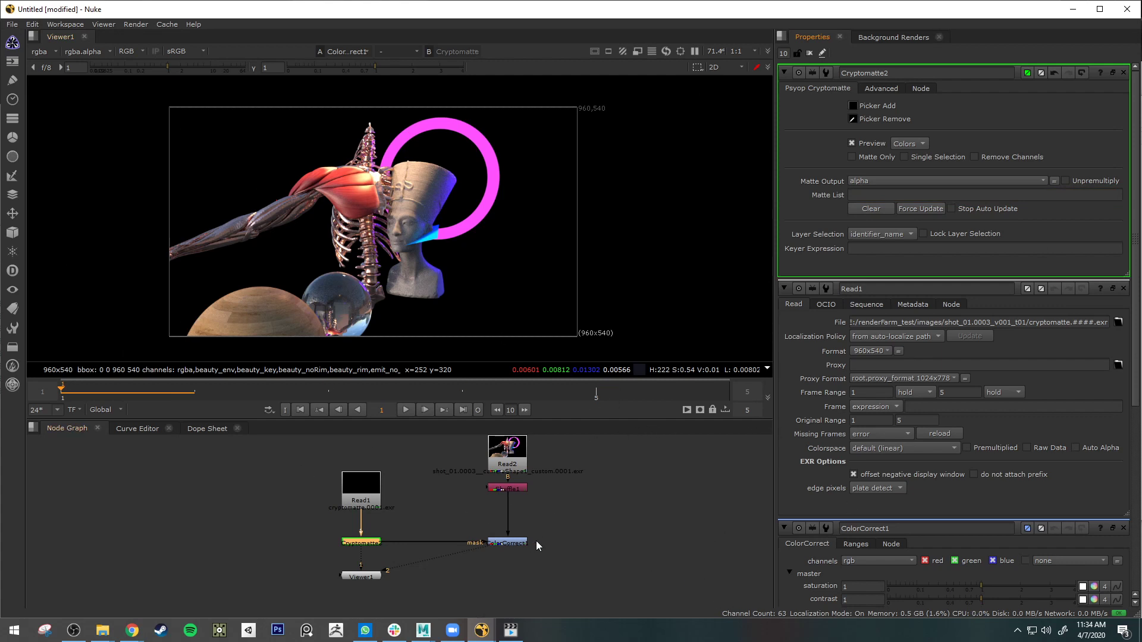
Step: Bring up ColorCorrect1's properties, activate Picker Add on Cryptomatte2 and add the Nefertiti bust to the matte
mouse_move(369, 540)
left_mouse_down()
mouse_move(410, 544)
mouse_move(340, 538)
mouse_move(368, 544)
left_mouse_up()
left_click_drag(502, 546, 506, 544)
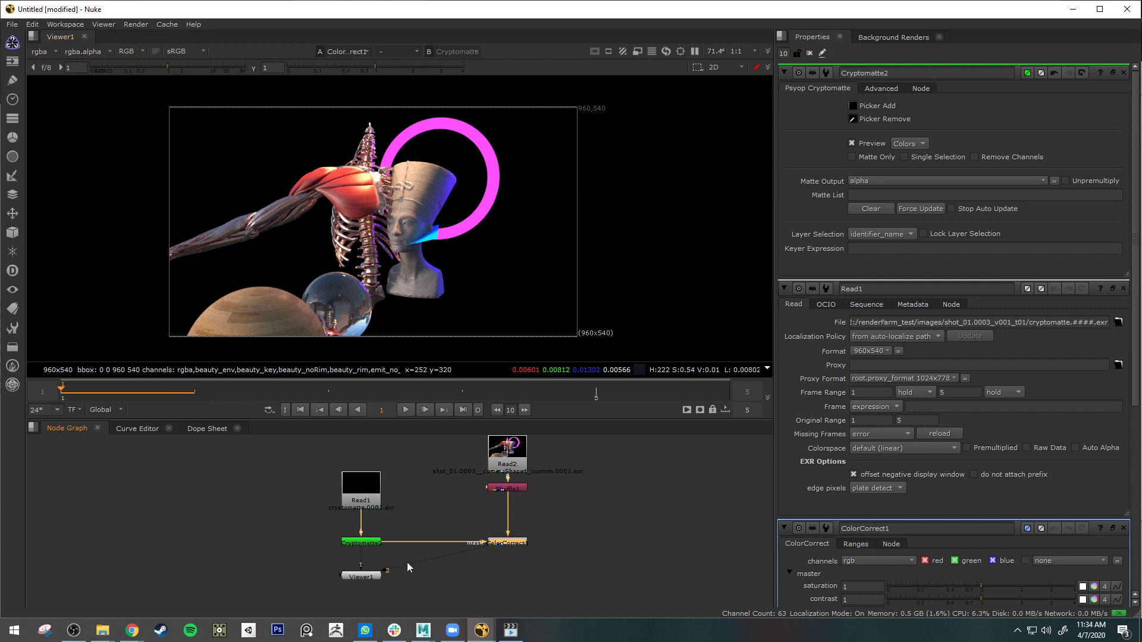
double_click(518, 544)
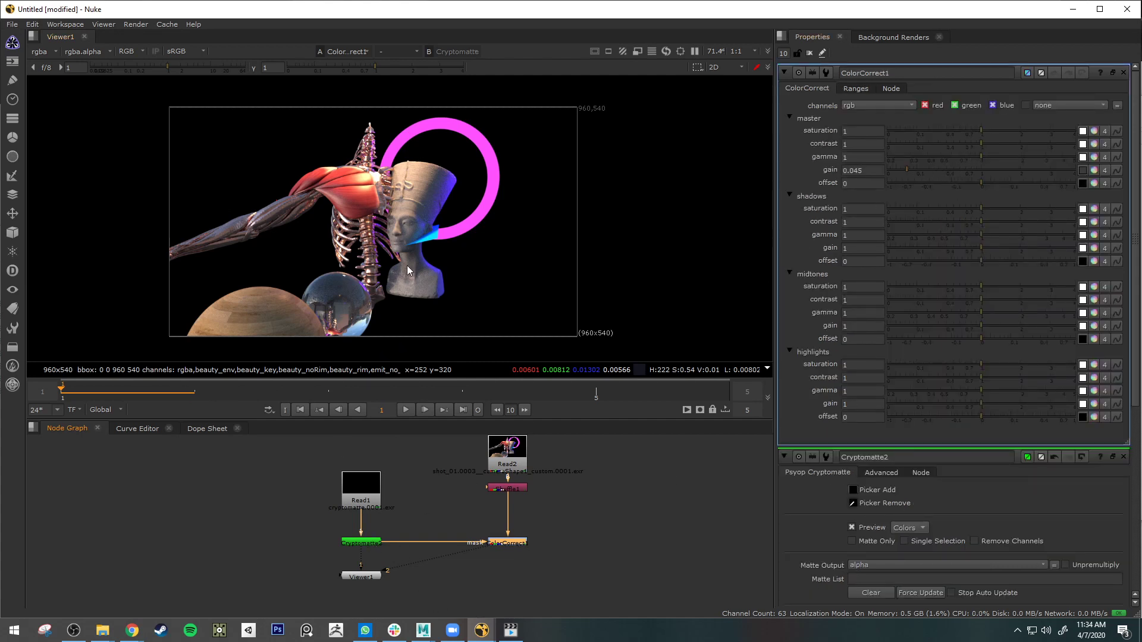
left_click(856, 490)
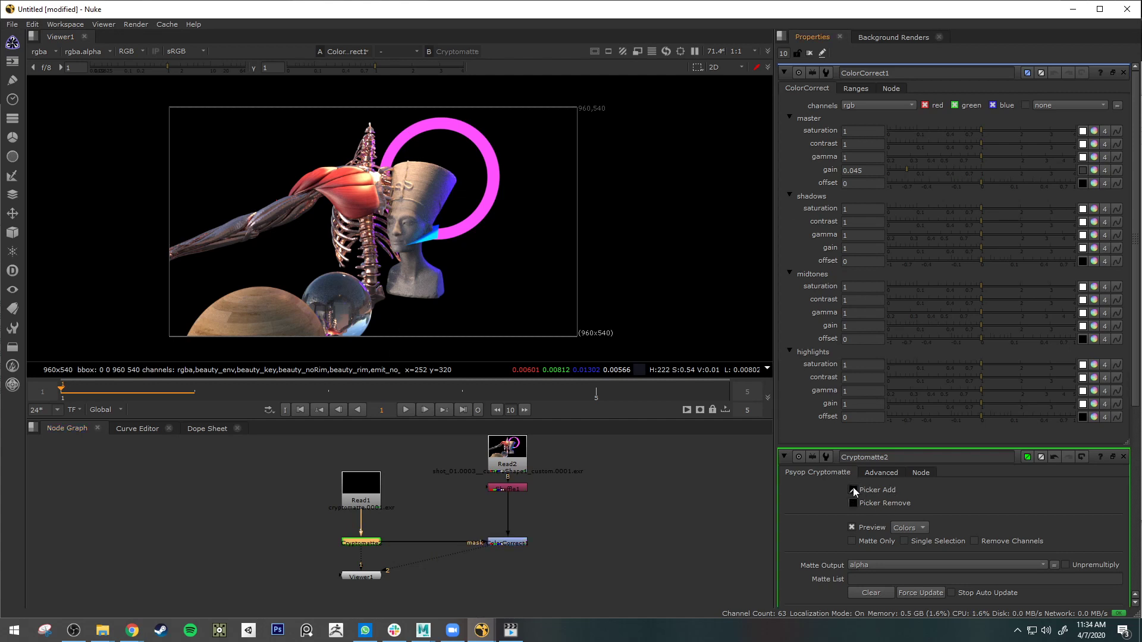
left_click(410, 218, "ctrl")
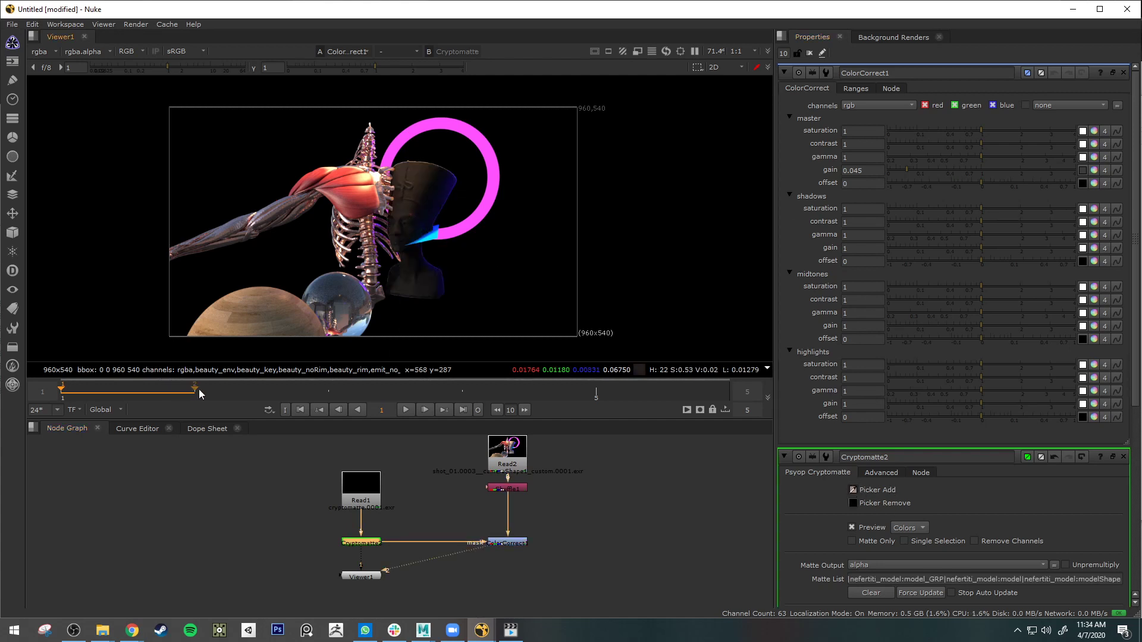
Step: Scrub the color-corrected shot to its last frames, and switch the viewer to Cryptomatte2's output
mouse_move(197, 393)
left_mouse_down()
mouse_move(515, 403)
mouse_move(727, 388)
left_mouse_up()
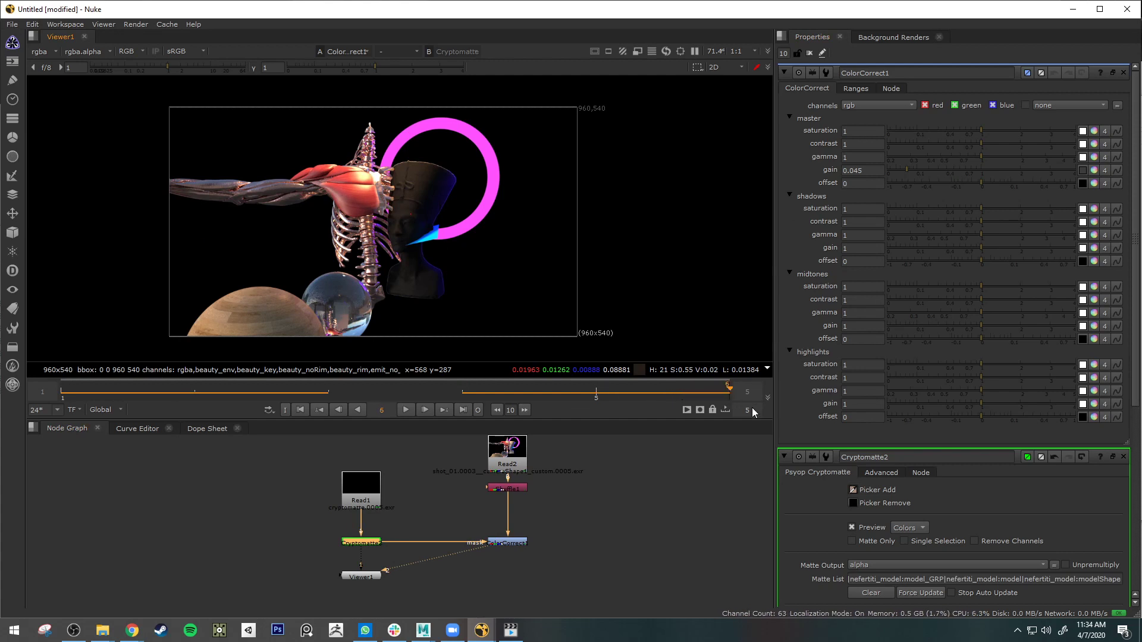
left_click(725, 410)
key("1")
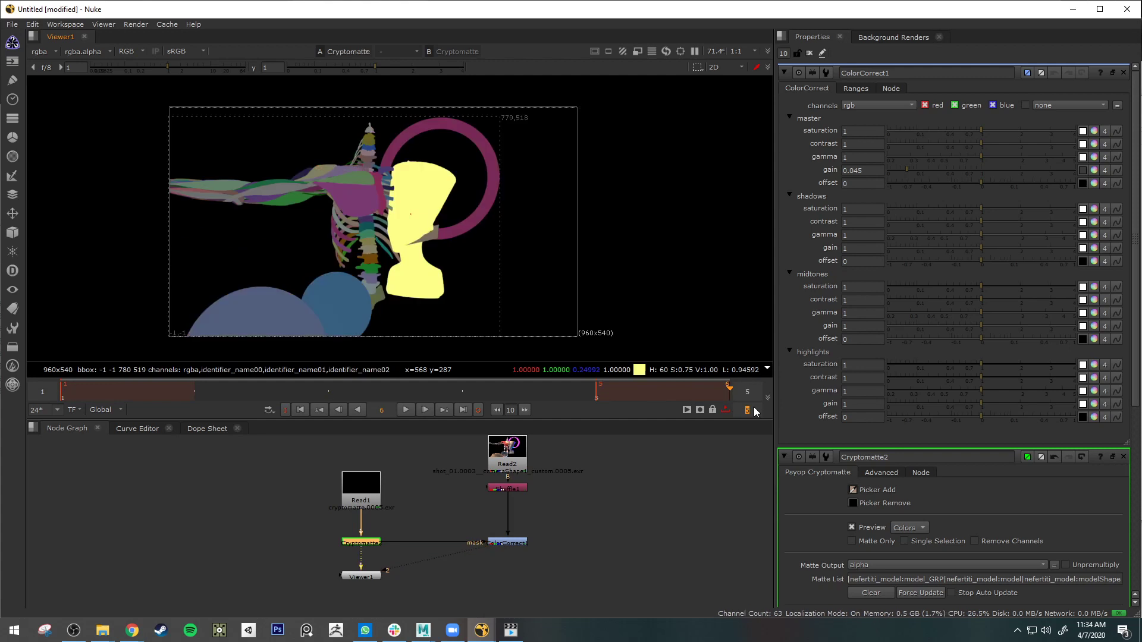
left_click(726, 411)
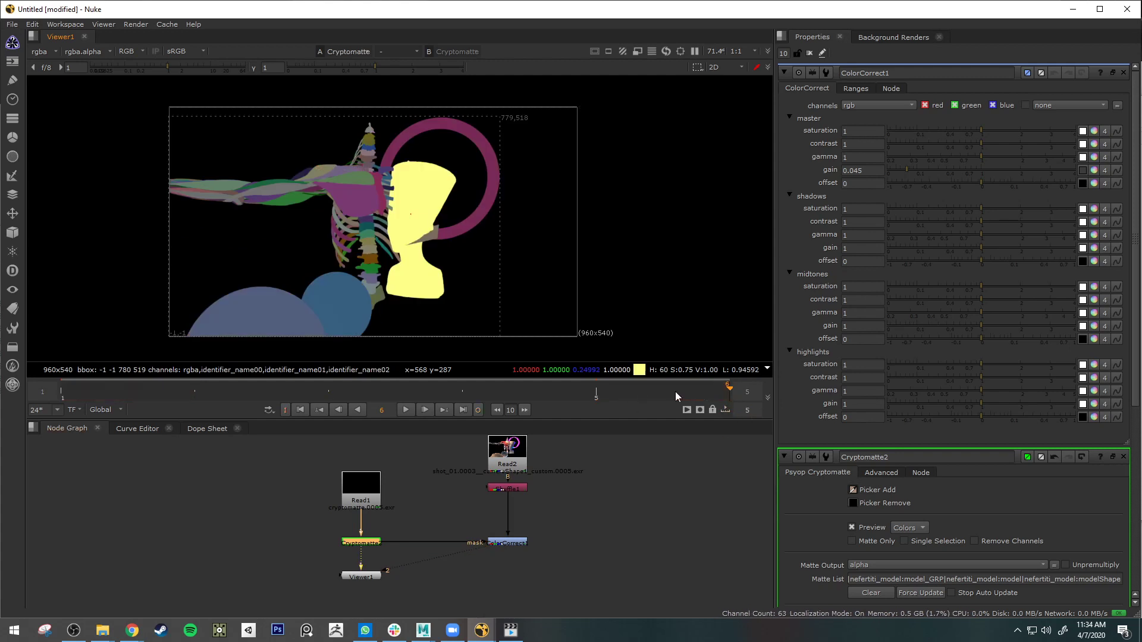
Step: Scrub the Cryptomatte output to frame 5 and add the muscle under the upper arm to the matte
left_click_drag(675, 391, 797, 384)
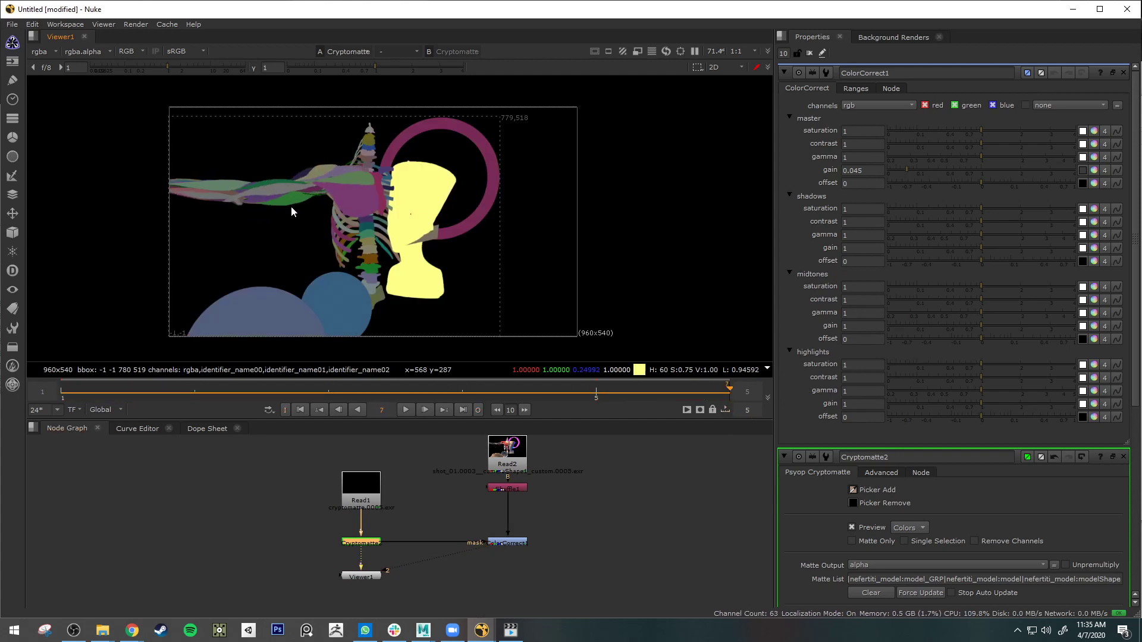
left_click_drag(270, 386, 596, 387)
left_click_drag(671, 362, 656, 400)
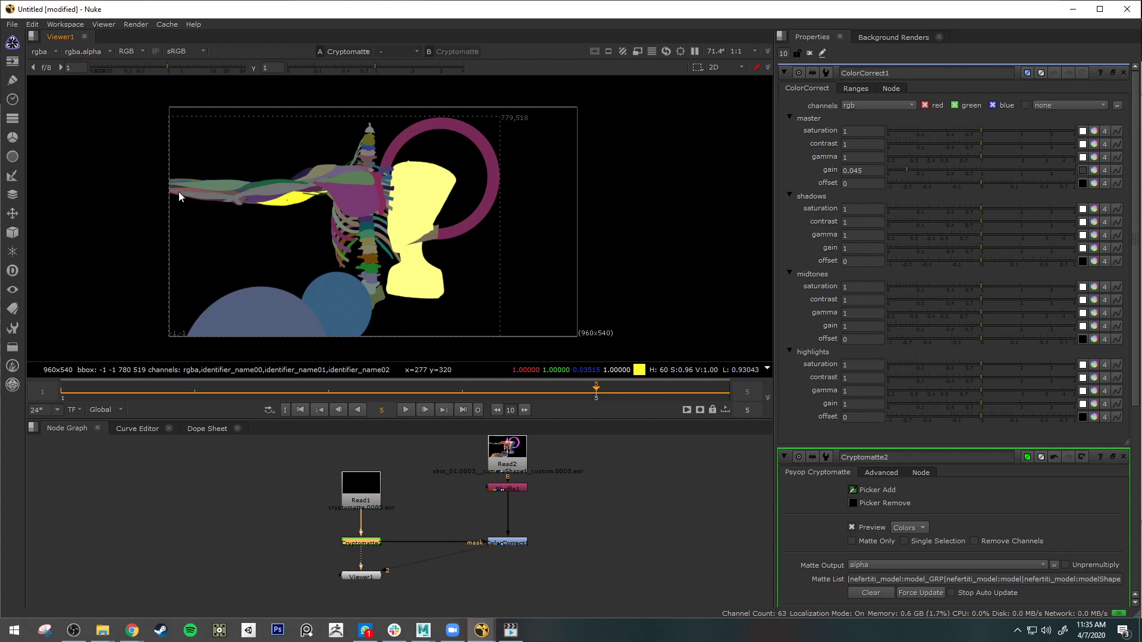
Step: View ColorCorrect1's output and scrub back and forth between frames 5 and 2 to check the matted areas
left_click(510, 543)
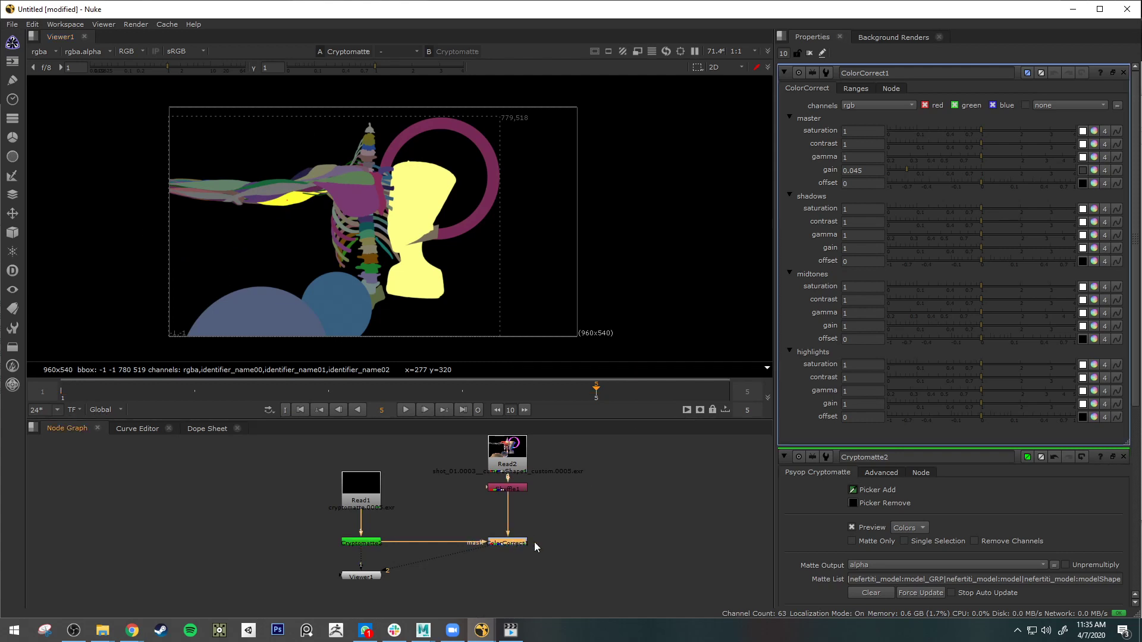
key("1")
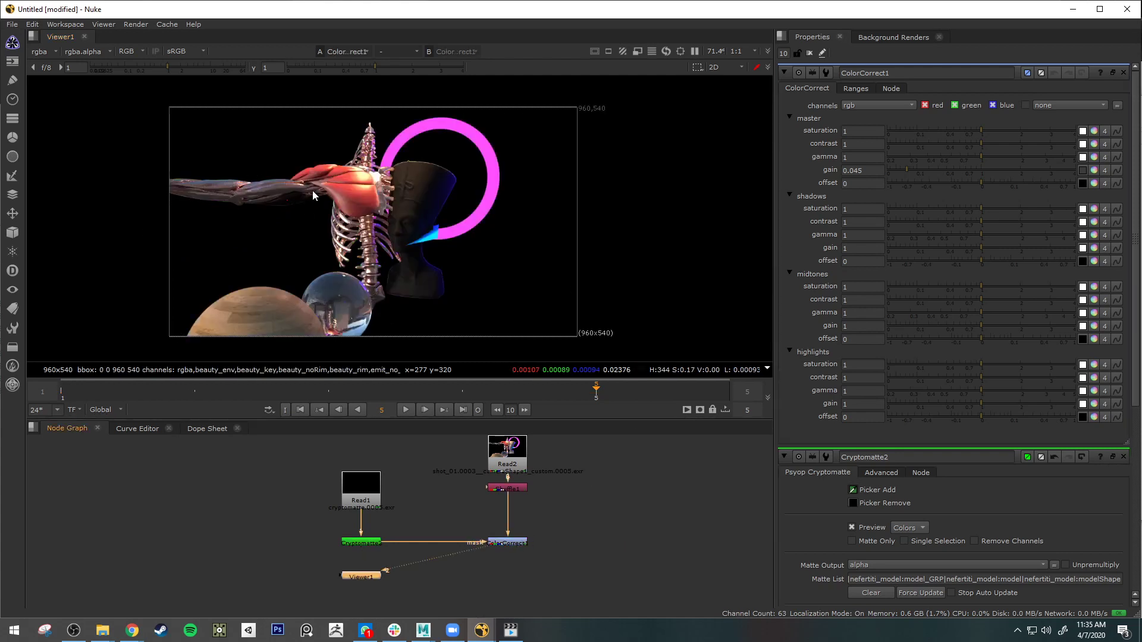
left_click_drag(585, 393, 442, 362)
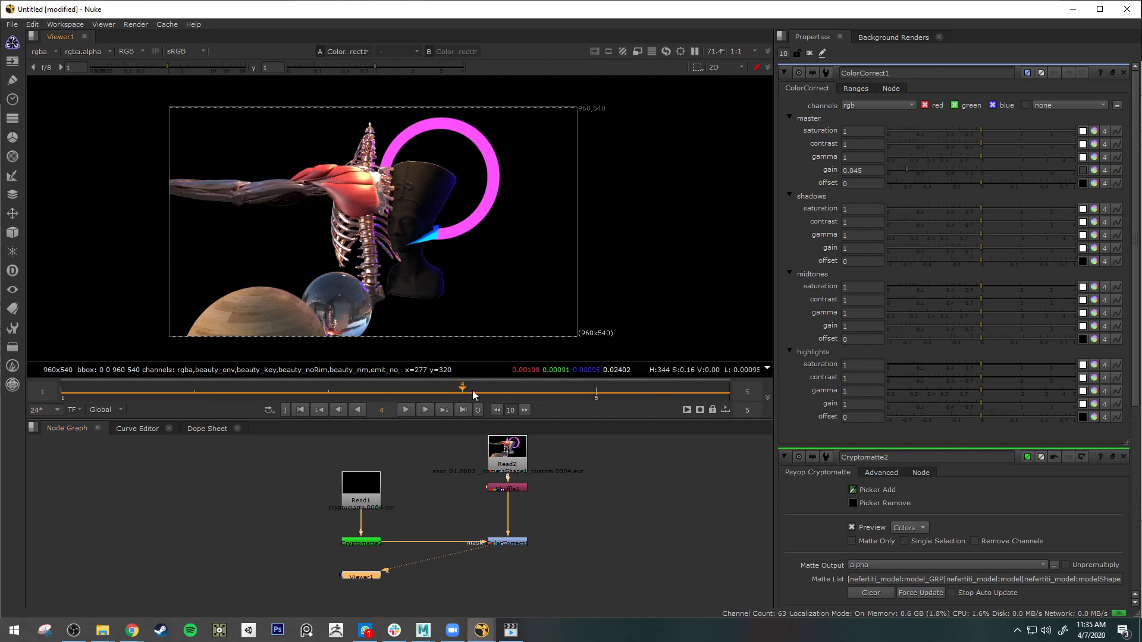
left_click_drag(473, 393, 316, 357)
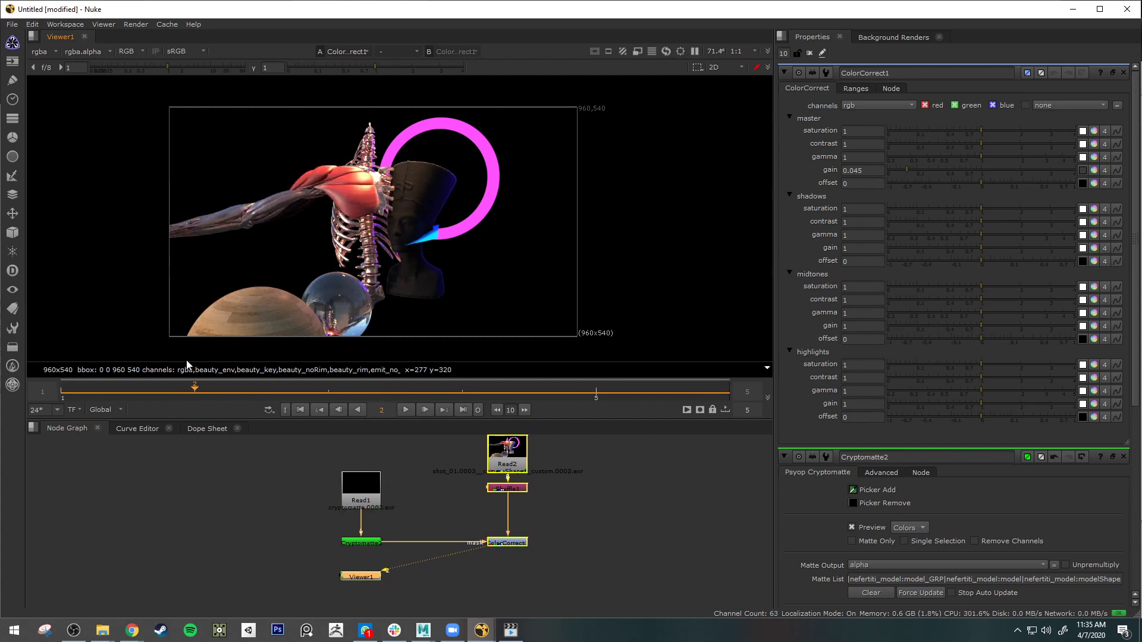
left_click_drag(187, 361, 447, 395)
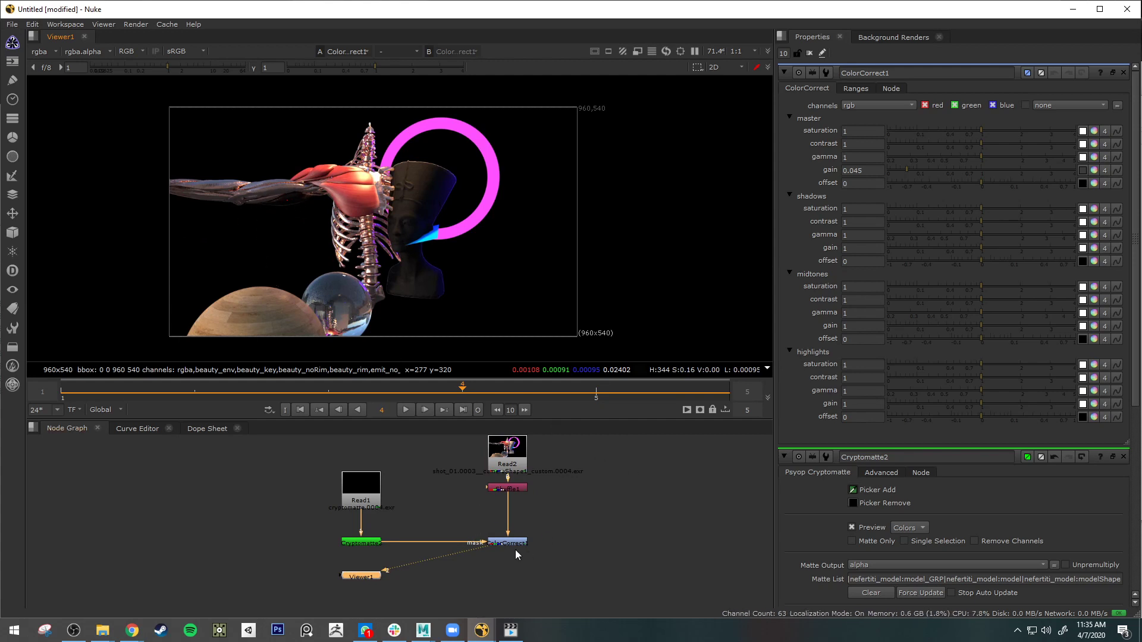
Step: View Cryptomatte2's output, scrub through the frames to frame 3, and select ColorCorrect1
key("1")
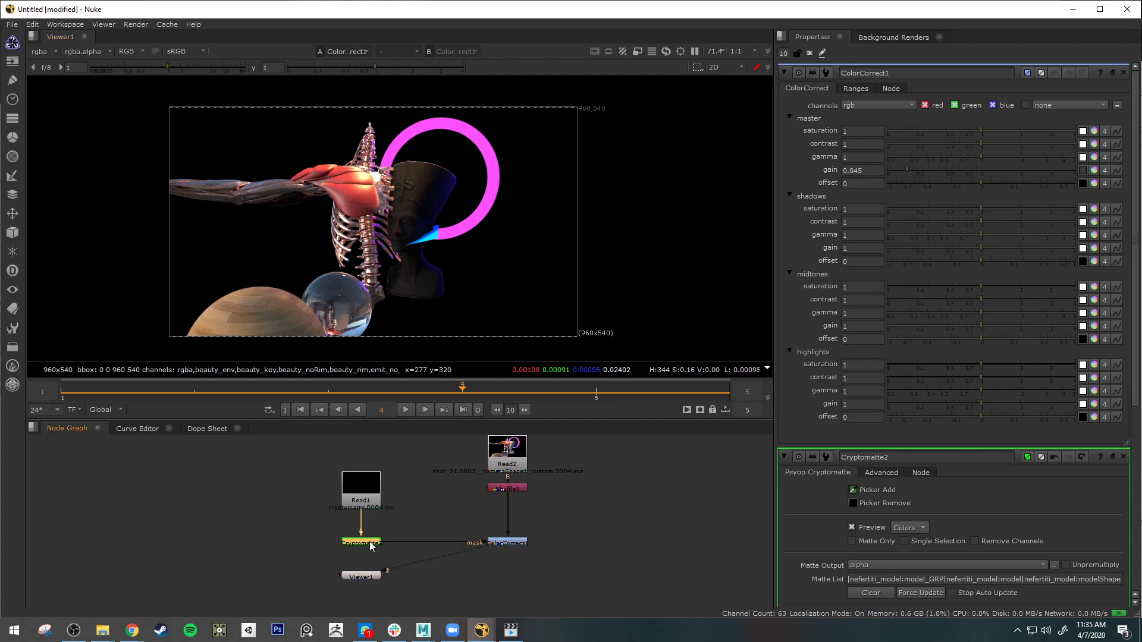
left_click_drag(595, 390, 286, 408)
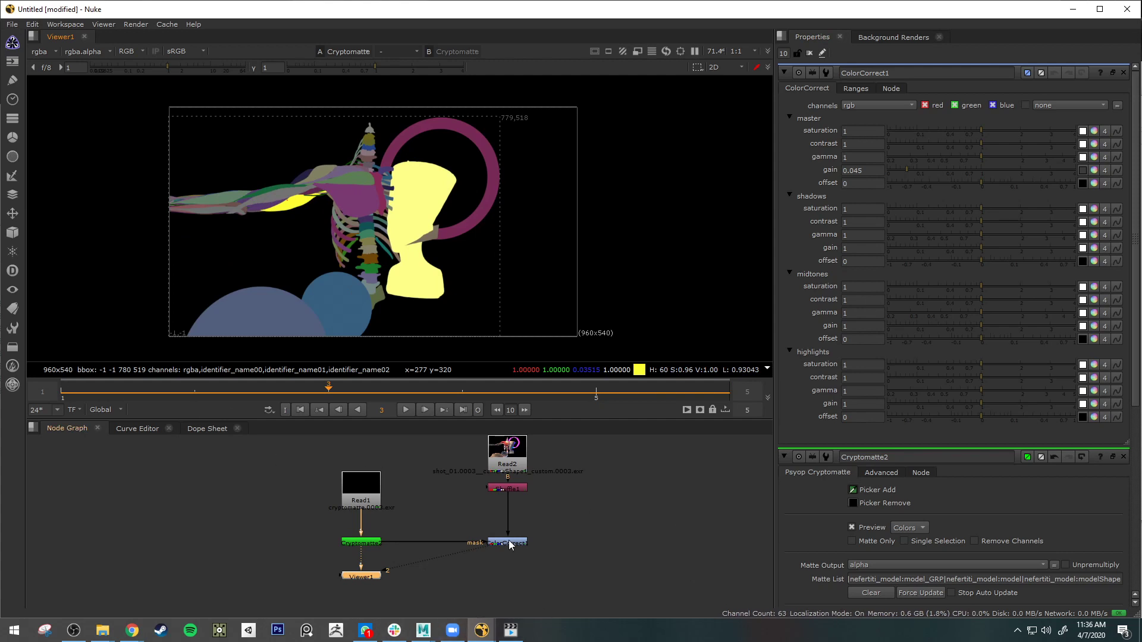
mouse_move(509, 540)
left_mouse_down()
mouse_move(518, 543)
mouse_move(509, 545)
left_mouse_up()
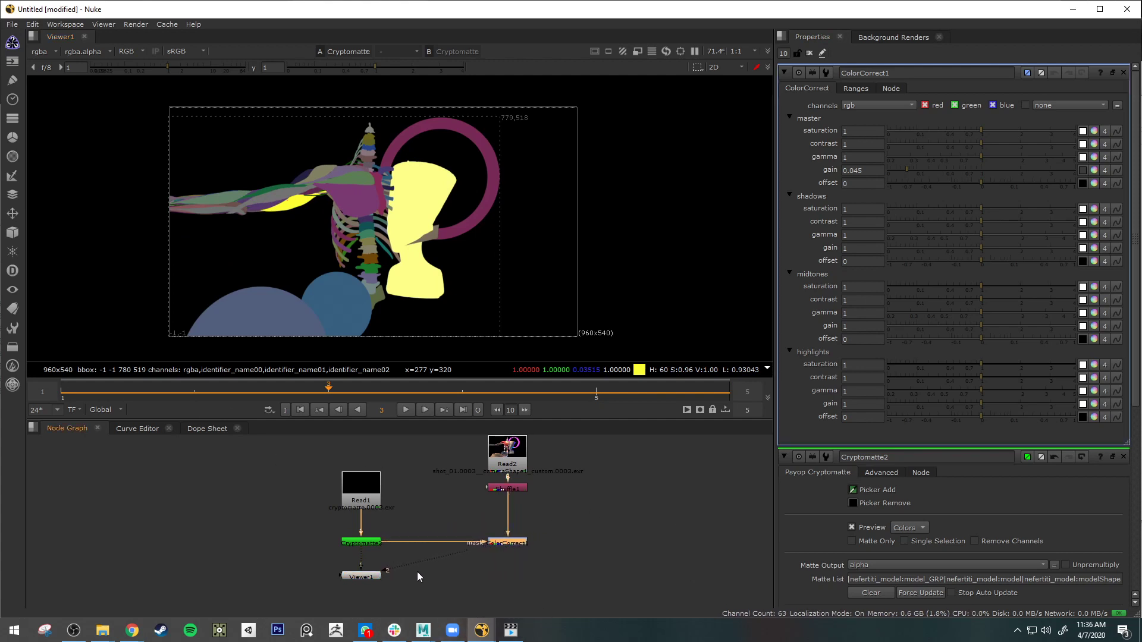